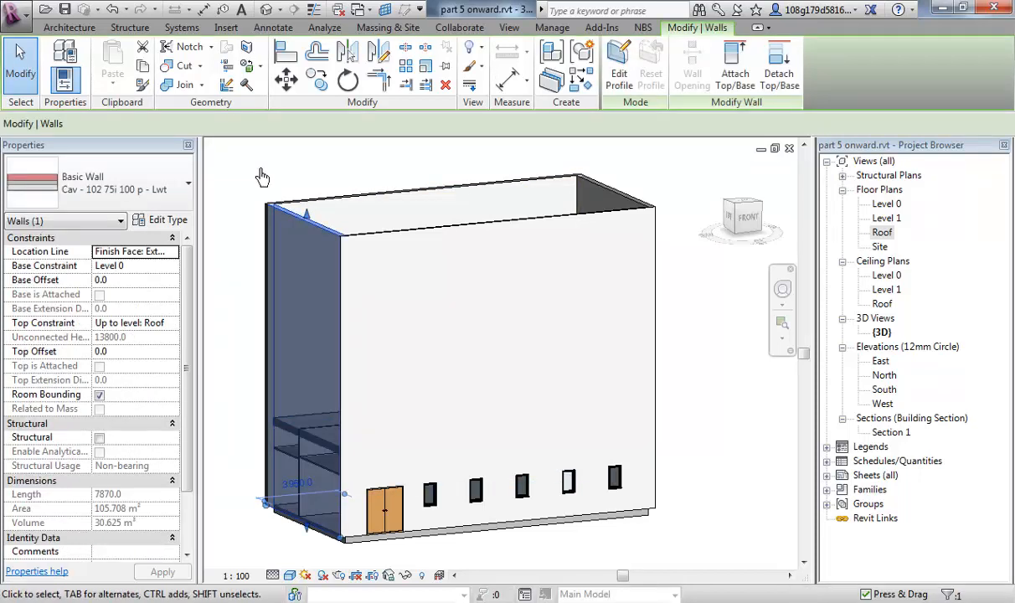
- Match the front wall's type to the brick cavity end wall using Match Type
{"action": "left_click", "coordinate": [264, 177]}
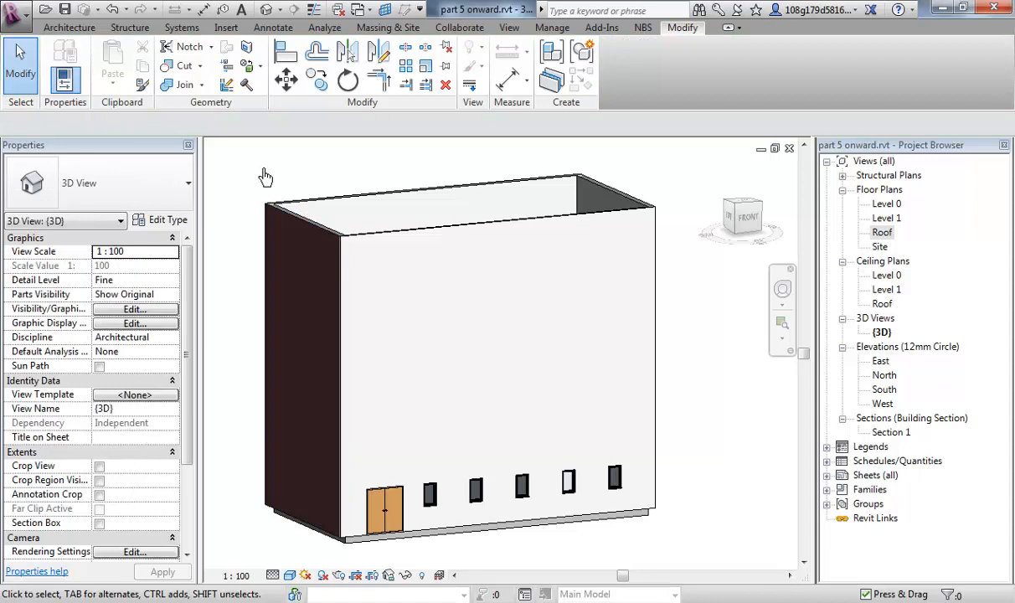
{"action": "left_click", "coordinate": [143, 87]}
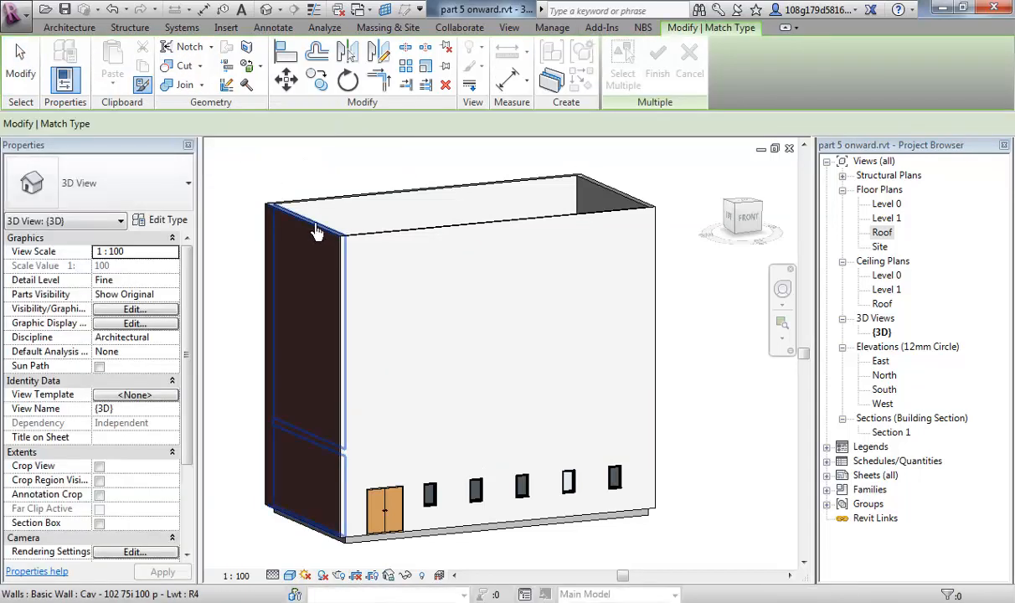
{"action": "left_click", "coordinate": [317, 223]}
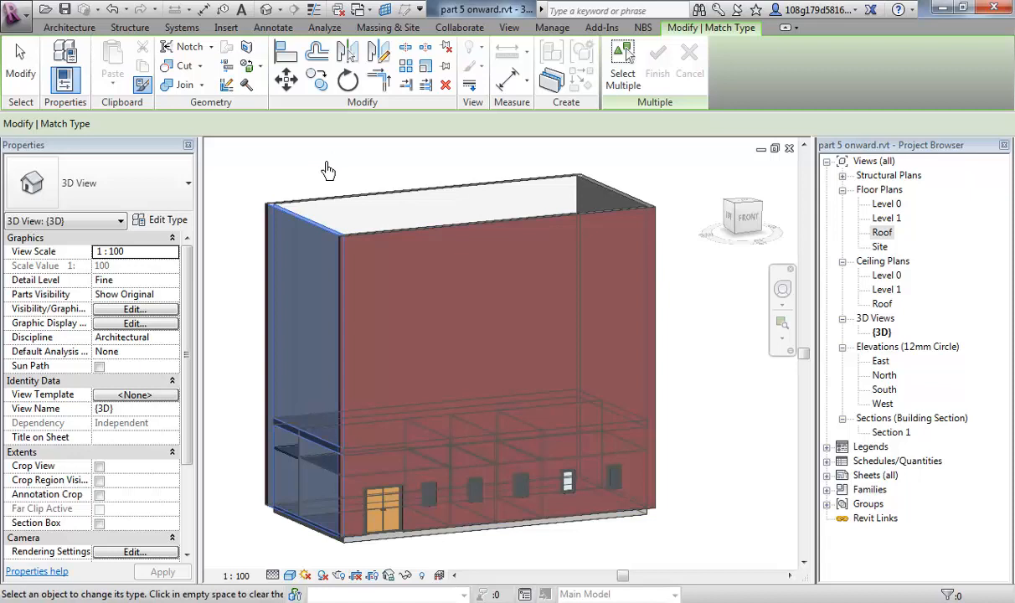
{"action": "left_click", "coordinate": [328, 170]}
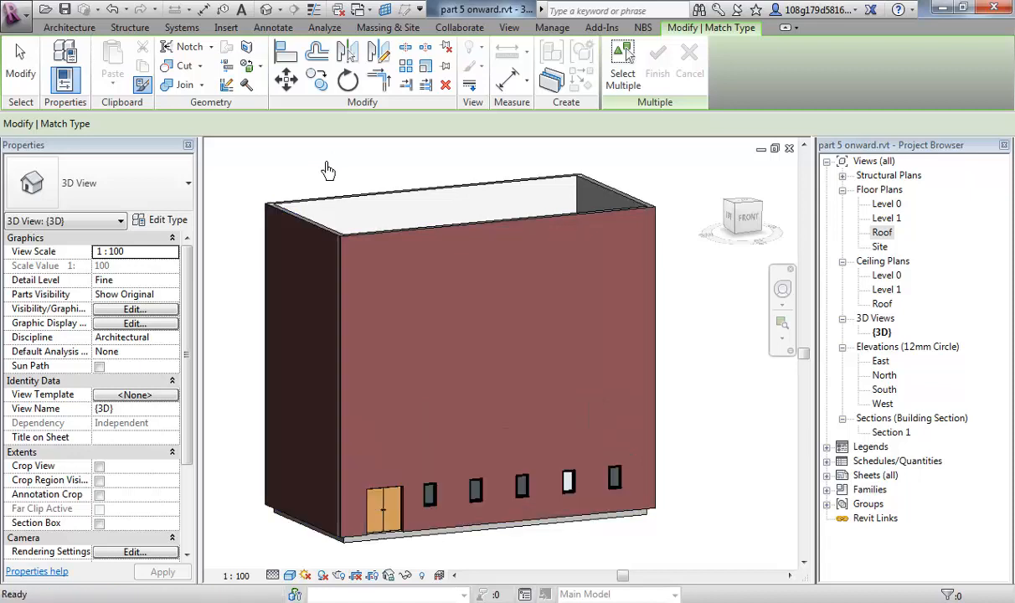
{"action": "key", "text": "Escape"}
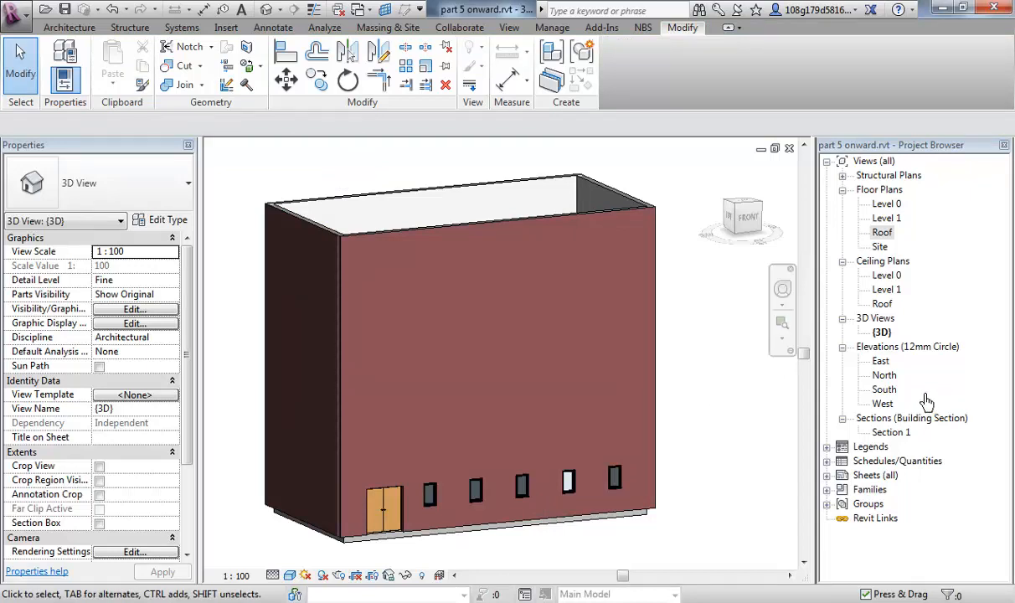
- Open the North elevation and set the Roof level's elevation to 8000
{"action": "double_click", "coordinate": [884, 375]}
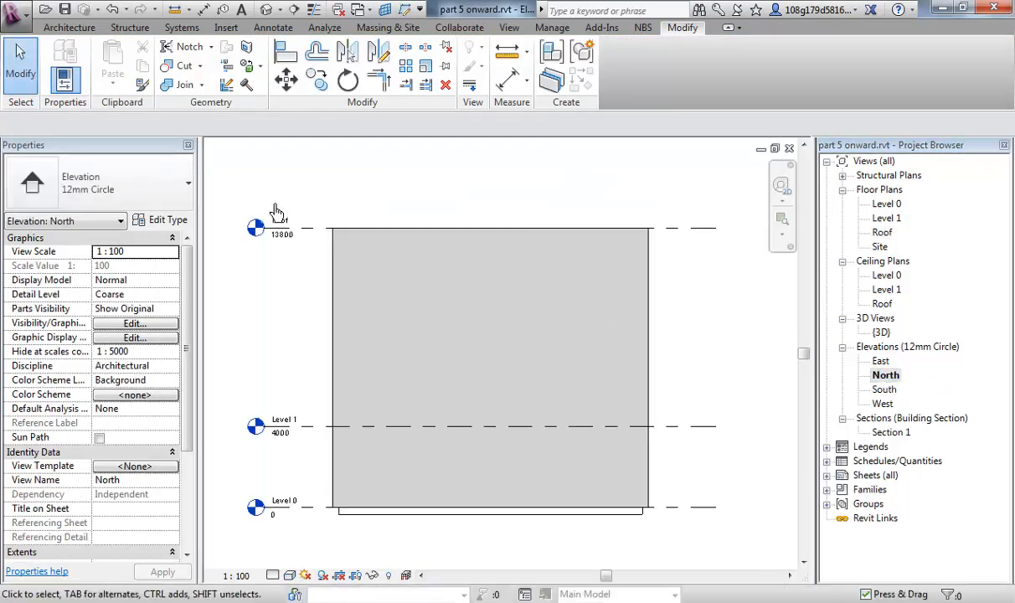
{"action": "left_click", "coordinate": [287, 242]}
{"action": "left_click", "coordinate": [287, 242]}
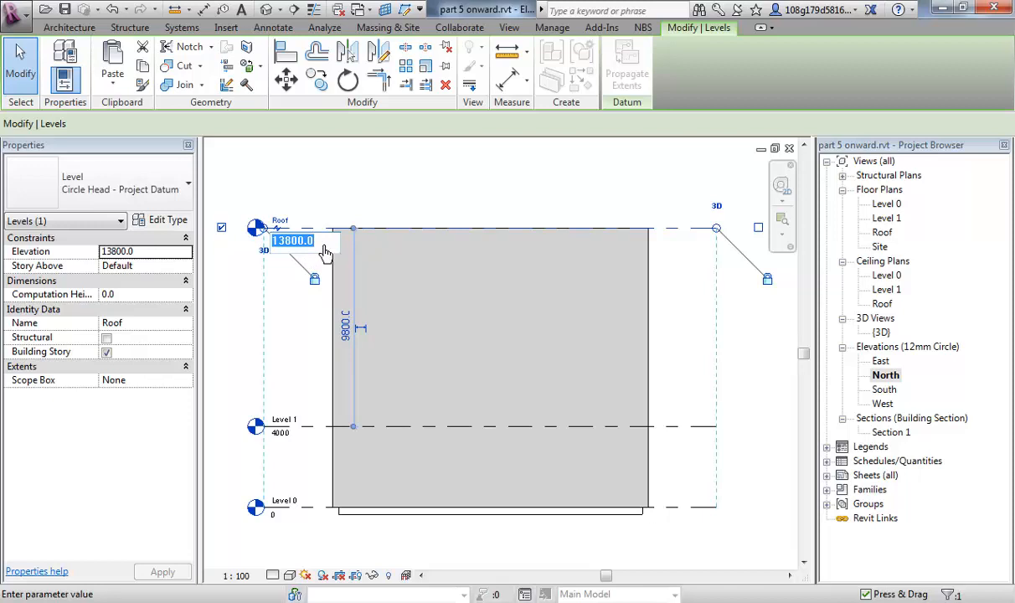
{"action": "type", "text": "8000"}
{"action": "key", "text": "Return"}
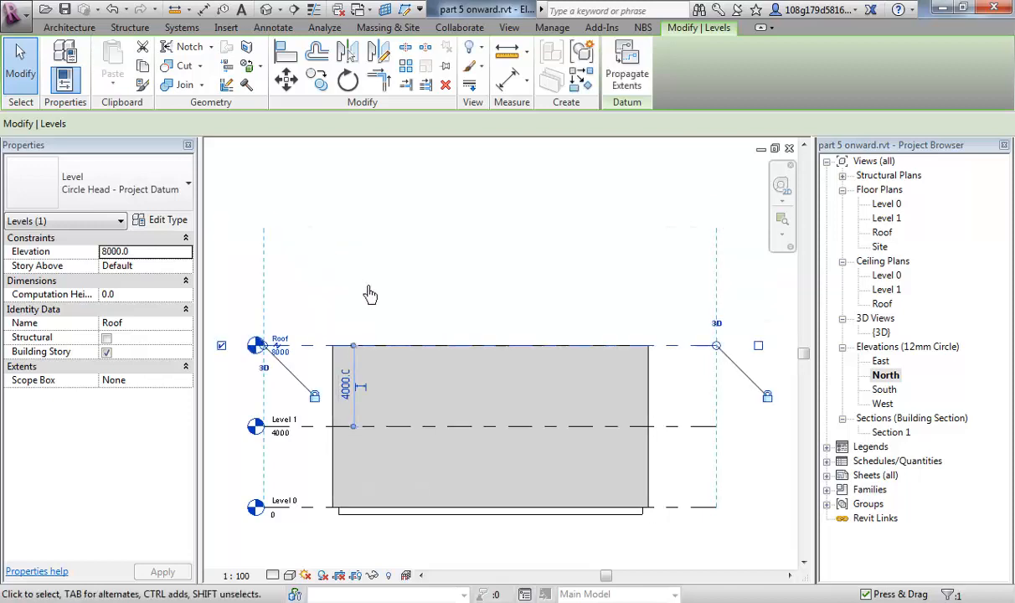
{"action": "left_click", "coordinate": [379, 314]}
{"action": "middle_click_drag", "start_coordinate": [378, 313], "coordinate": [405, 274]}
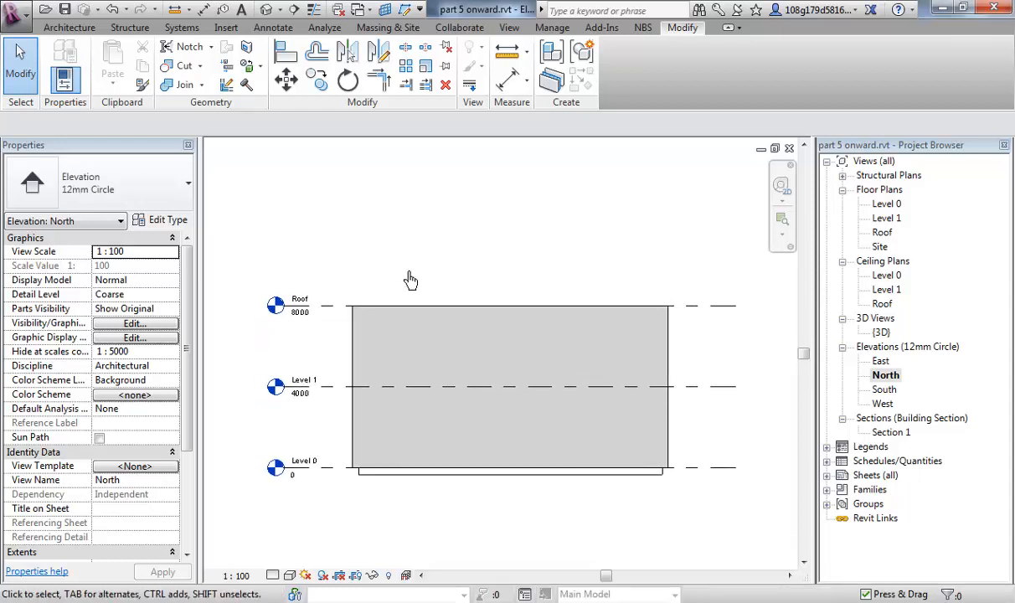
- Open the Roof floor plan with the whole building outline in view
{"action": "double_click", "coordinate": [884, 235]}
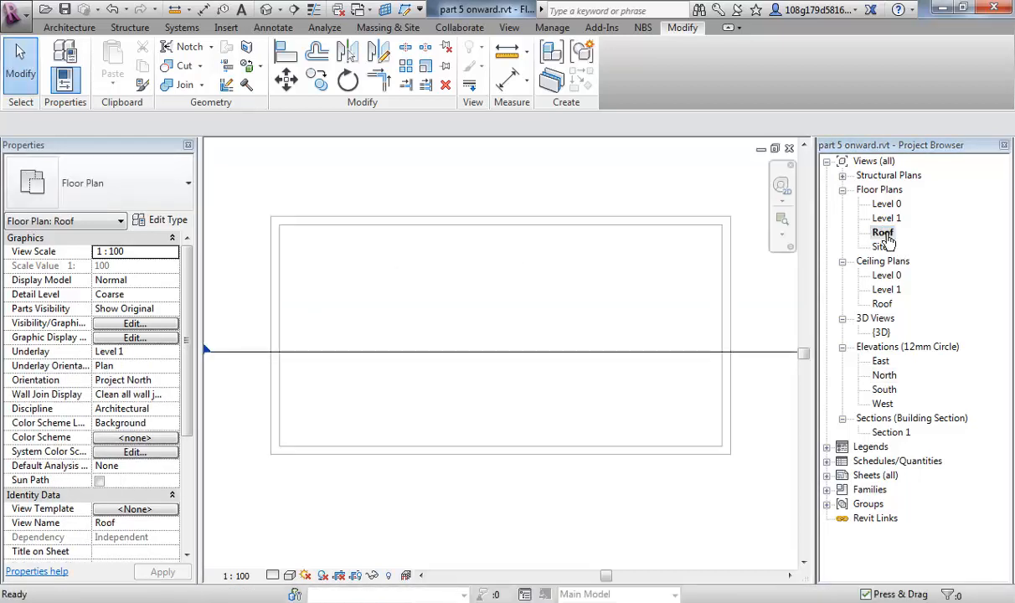
{"action": "scroll", "coordinate": [559, 184], "scroll_direction": "down", "scroll_amount": 1}
{"action": "mouse_move", "coordinate": [559, 181]}
{"action": "middle_mouse_down"}
{"action": "mouse_move", "coordinate": [539, 218]}
{"action": "mouse_move", "coordinate": [506, 216]}
{"action": "mouse_move", "coordinate": [520, 218]}
{"action": "middle_mouse_up"}
{"action": "scroll", "coordinate": [513, 233], "scroll_direction": "up", "scroll_amount": 1}
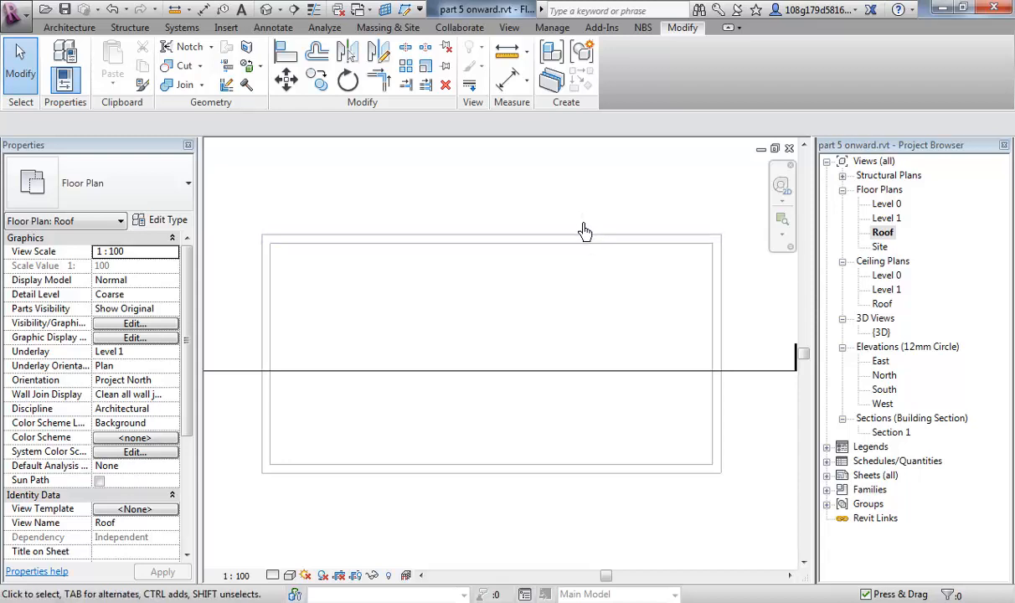
{"action": "middle_click_drag", "start_coordinate": [584, 231], "coordinate": [552, 206]}
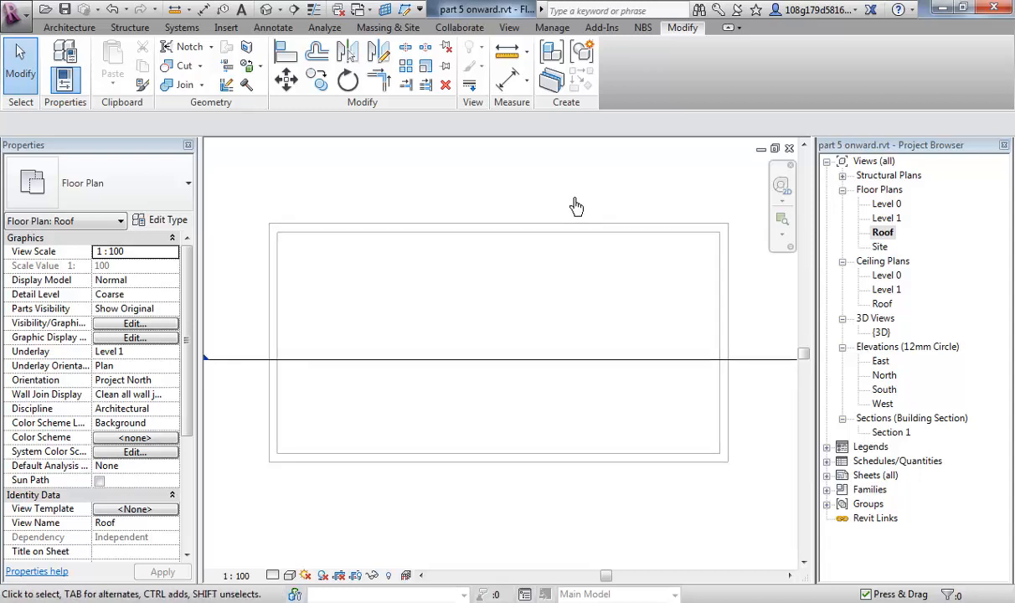
- Start a roof by footprint and pick all four exterior walls as slope-defining boundary lines with a 300 overhang
{"action": "left_click", "coordinate": [74, 28]}
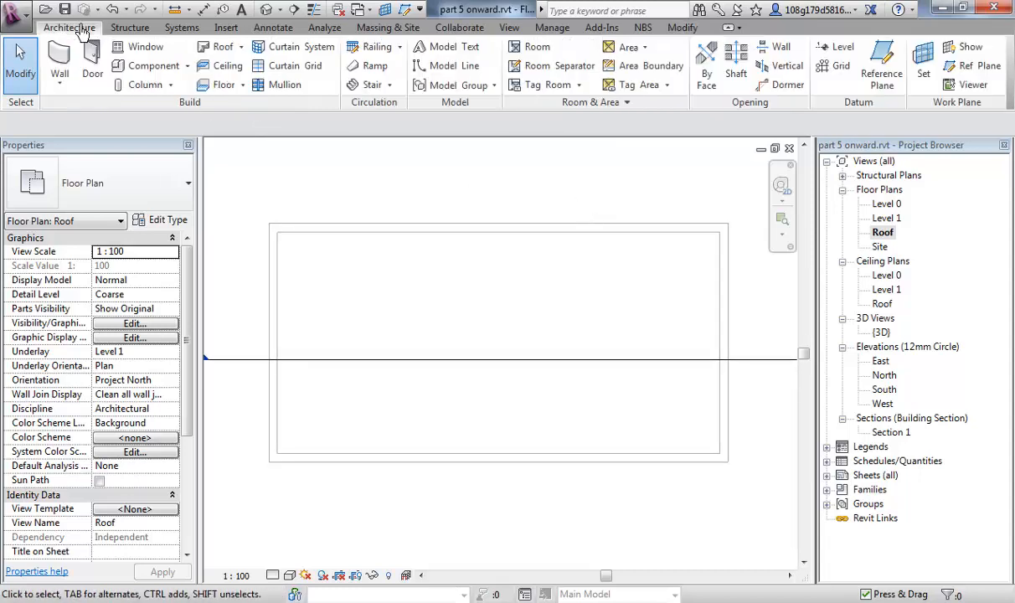
{"action": "left_click", "coordinate": [241, 47]}
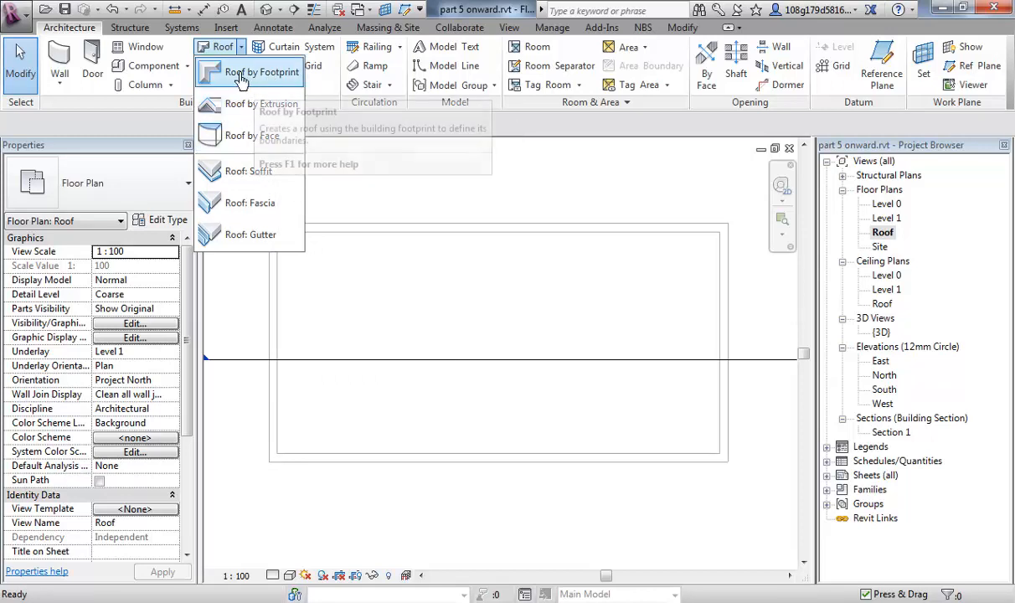
{"action": "left_click", "coordinate": [245, 75]}
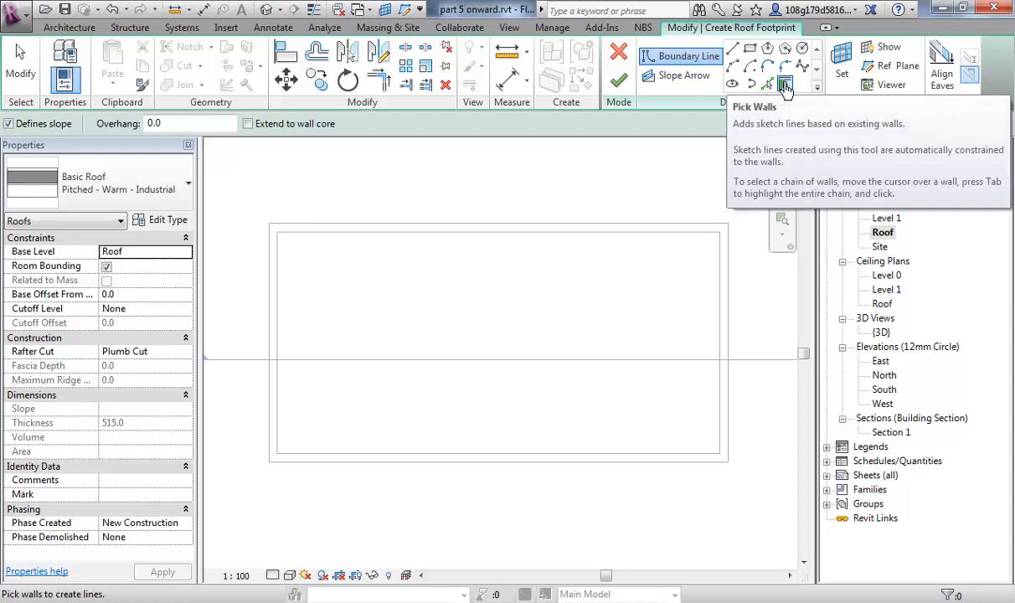
{"action": "left_click", "coordinate": [163, 125]}
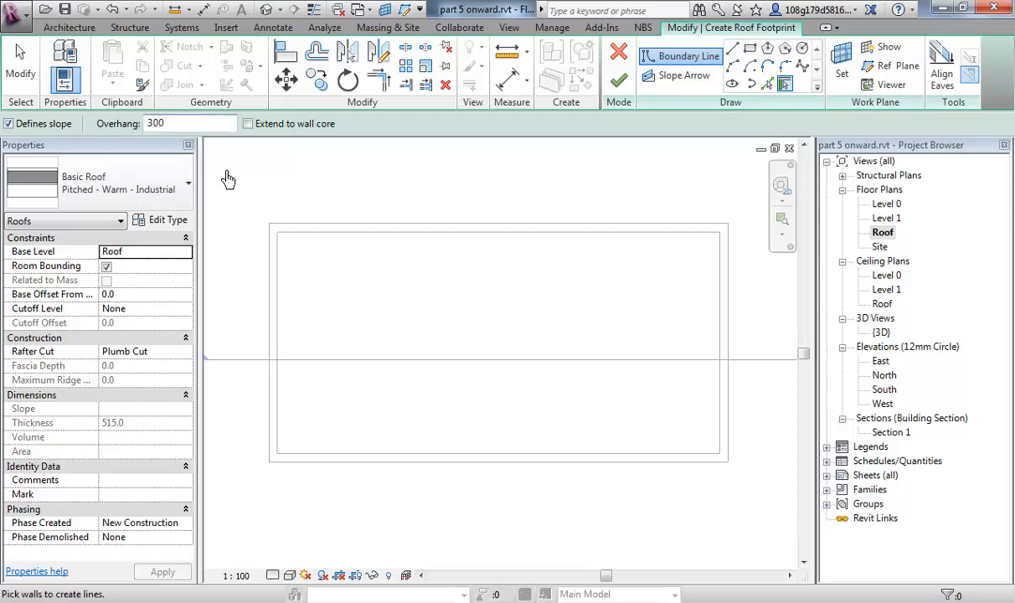
{"action": "key", "text": "Return"}
{"action": "left_click", "coordinate": [471, 231]}
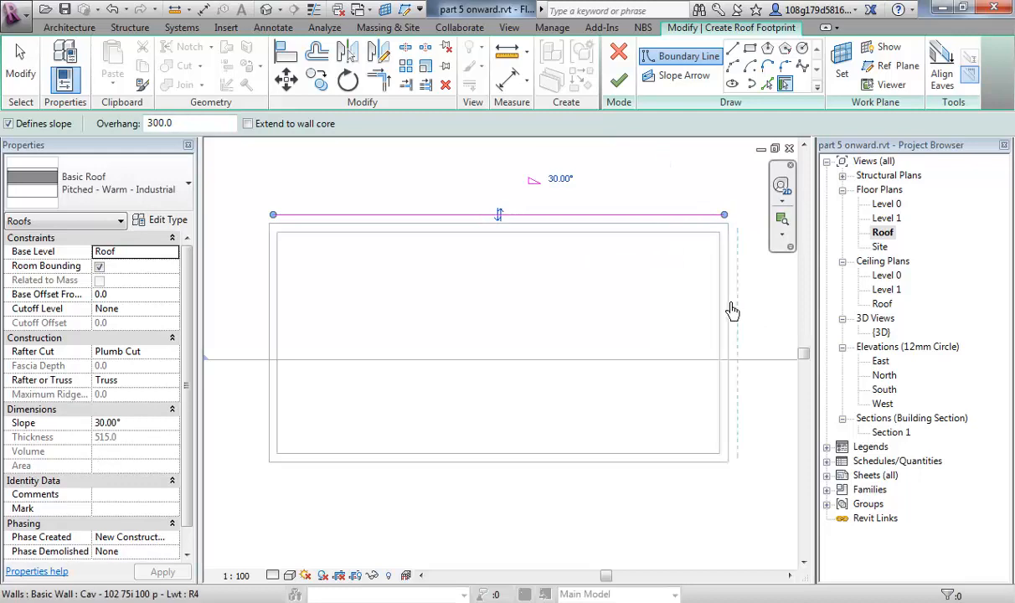
{"action": "left_click", "coordinate": [735, 311]}
{"action": "left_click", "coordinate": [587, 471]}
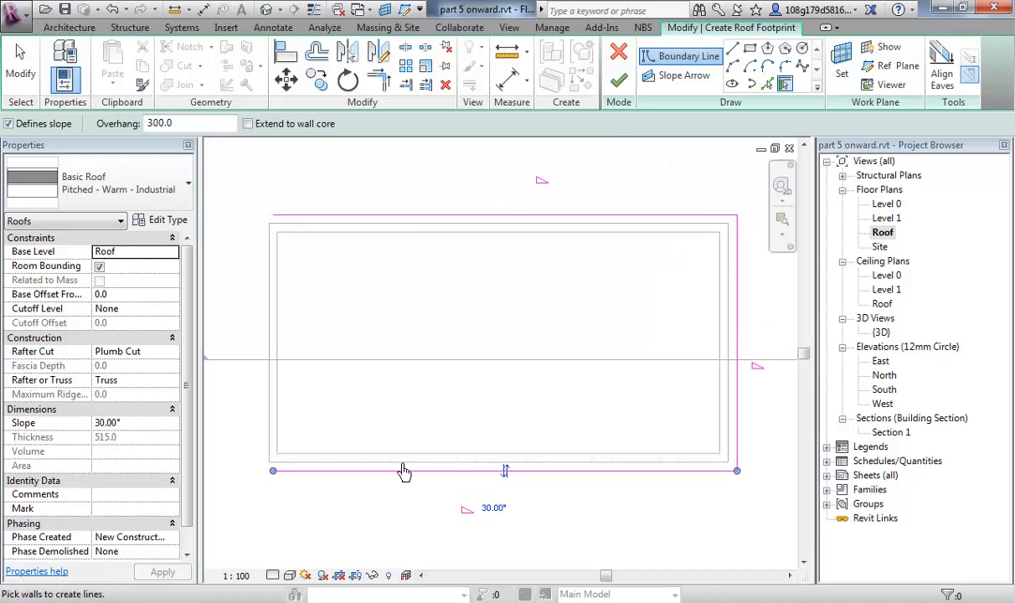
{"action": "left_click", "coordinate": [270, 393]}
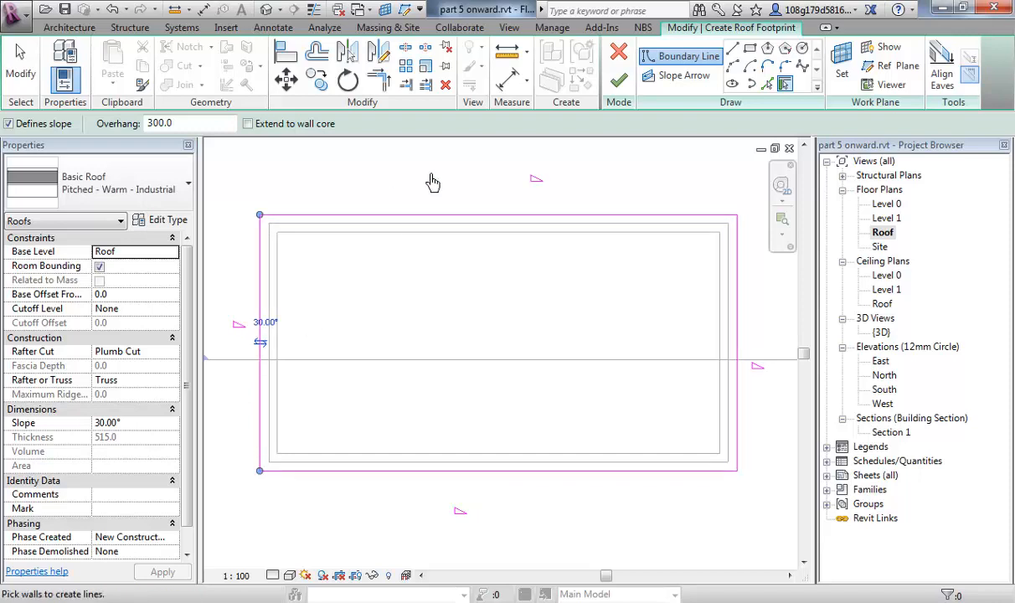
{"action": "scroll", "coordinate": [432, 183], "scroll_direction": "down", "scroll_amount": 2}
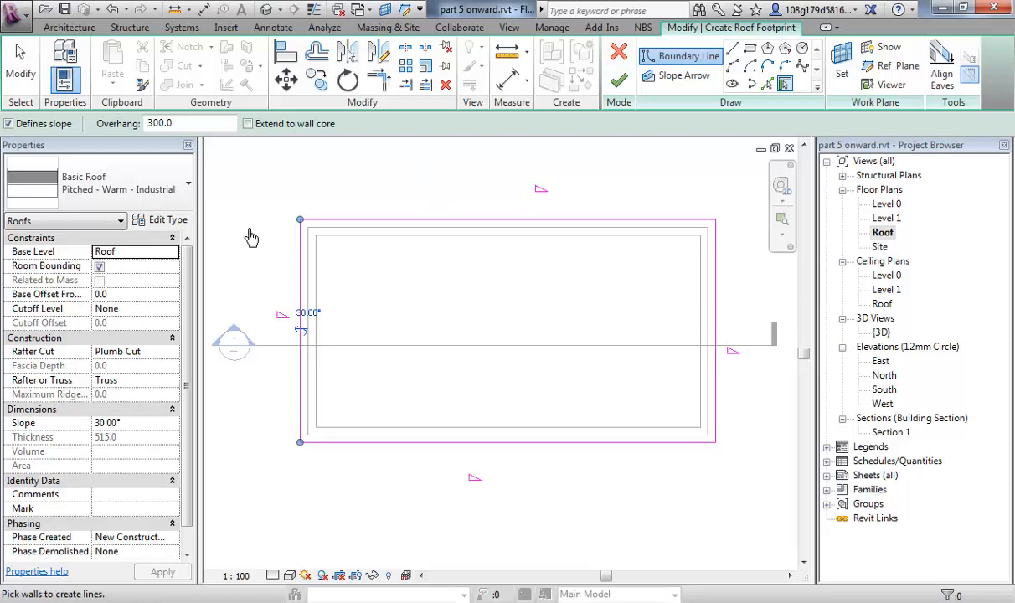
- Inspect the slope setting in the roof's properties and leave the wall-picking tool
{"action": "left_click_drag", "start_coordinate": [189, 267], "coordinate": [189, 306]}
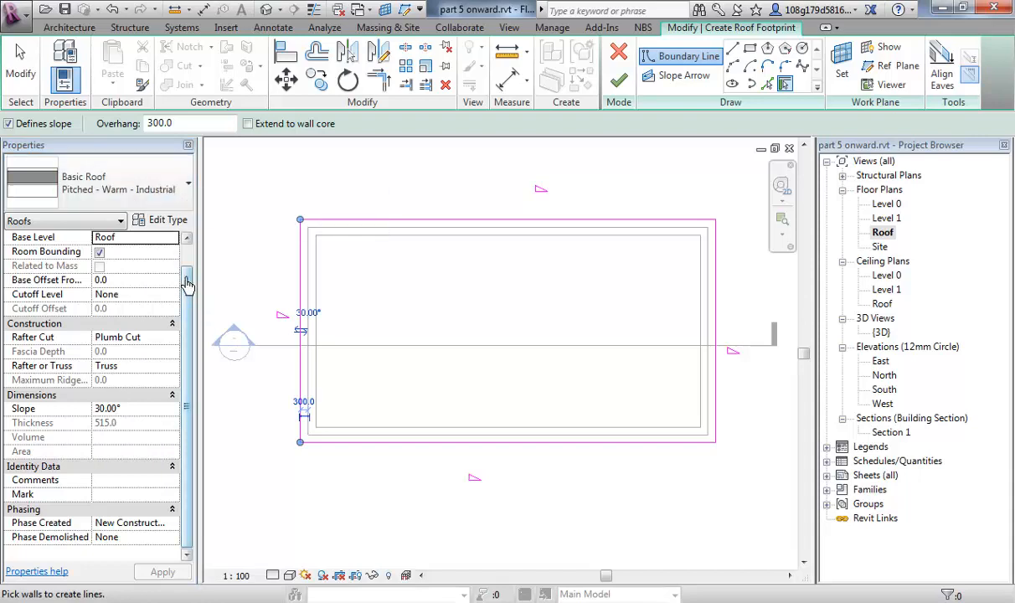
{"action": "left_click_drag", "start_coordinate": [186, 277], "coordinate": [188, 299]}
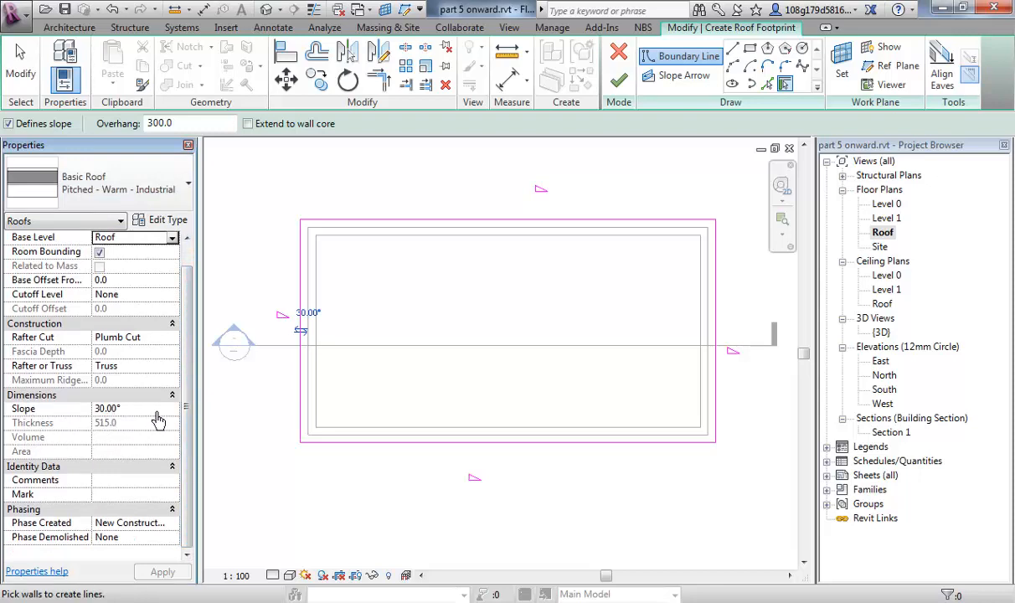
{"action": "left_click", "coordinate": [109, 411]}
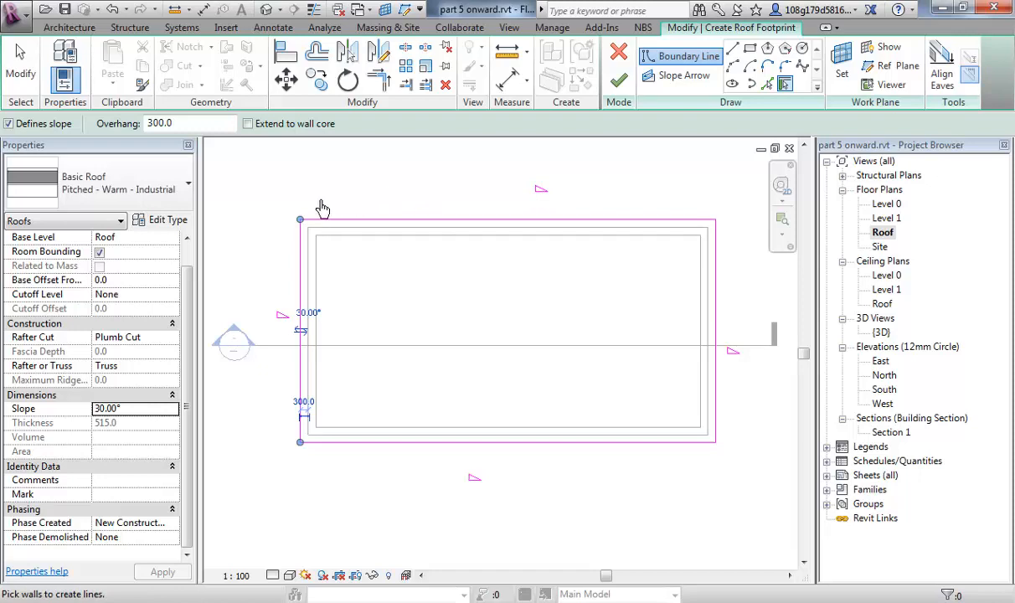
{"action": "key", "text": "Escape"}
{"action": "key", "text": "Escape"}
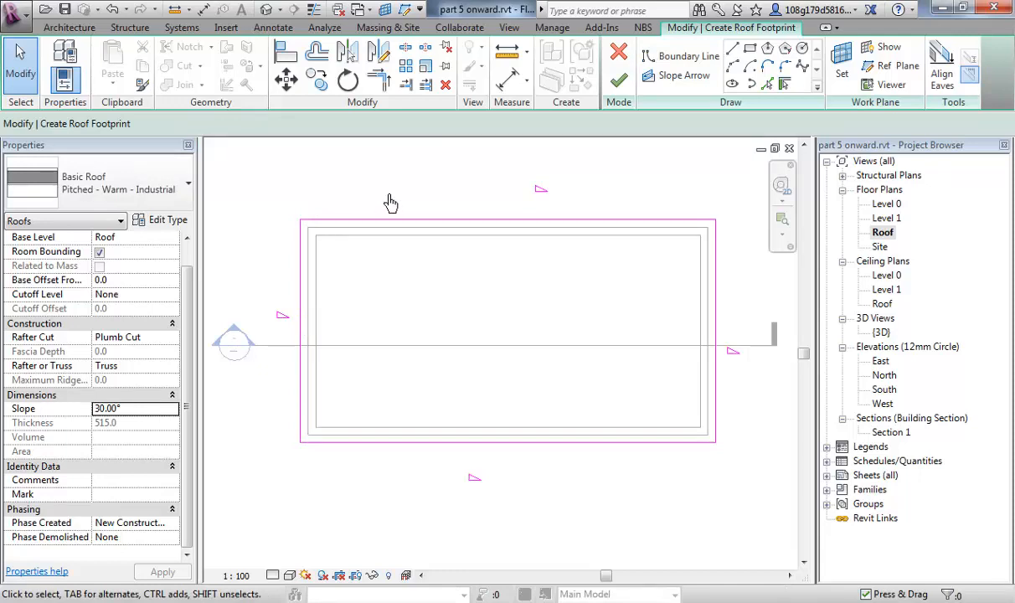
- Examine the slope angle of the individual roof boundary lines, then clear the selection
{"action": "middle_click_drag", "start_coordinate": [391, 203], "coordinate": [390, 208]}
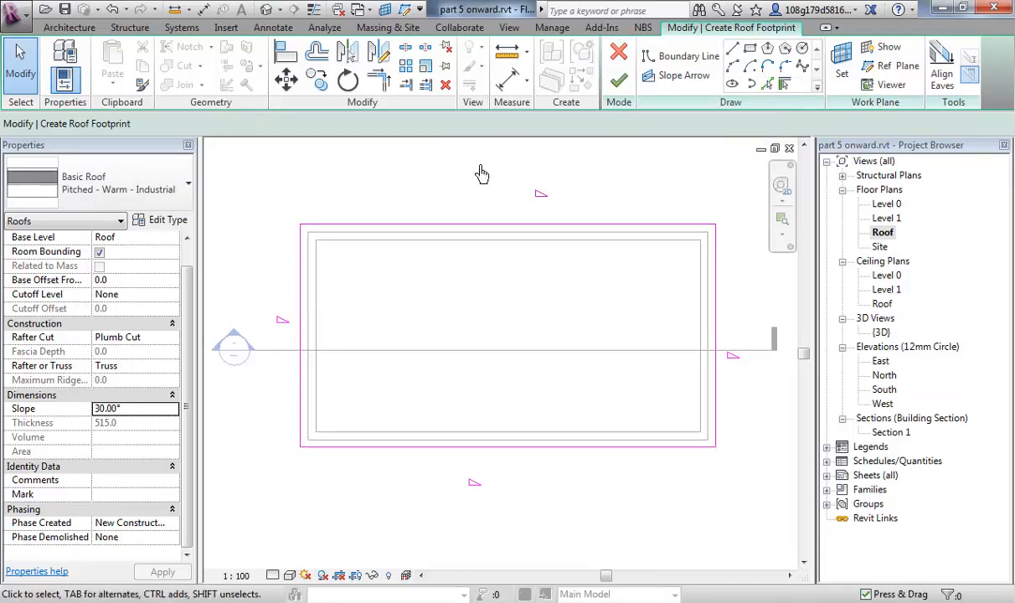
{"action": "left_click", "coordinate": [499, 226]}
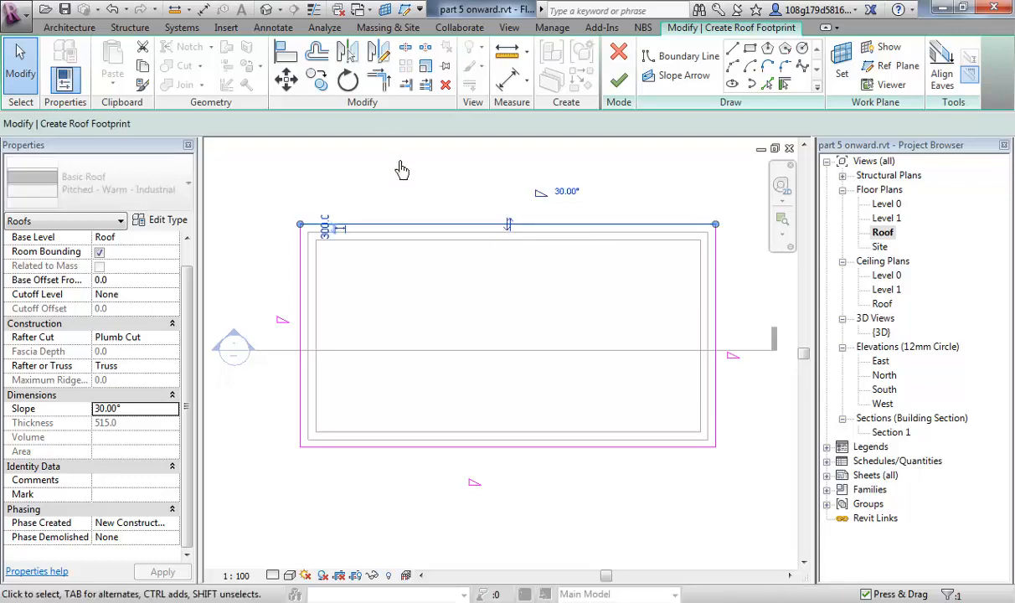
{"action": "left_click", "coordinate": [571, 195]}
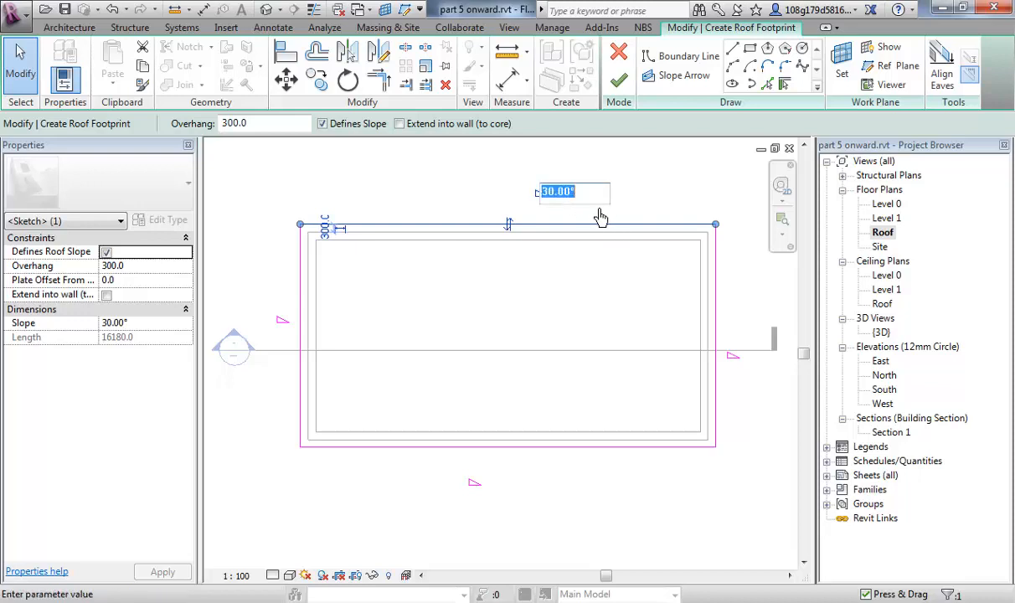
{"action": "left_click", "coordinate": [451, 197]}
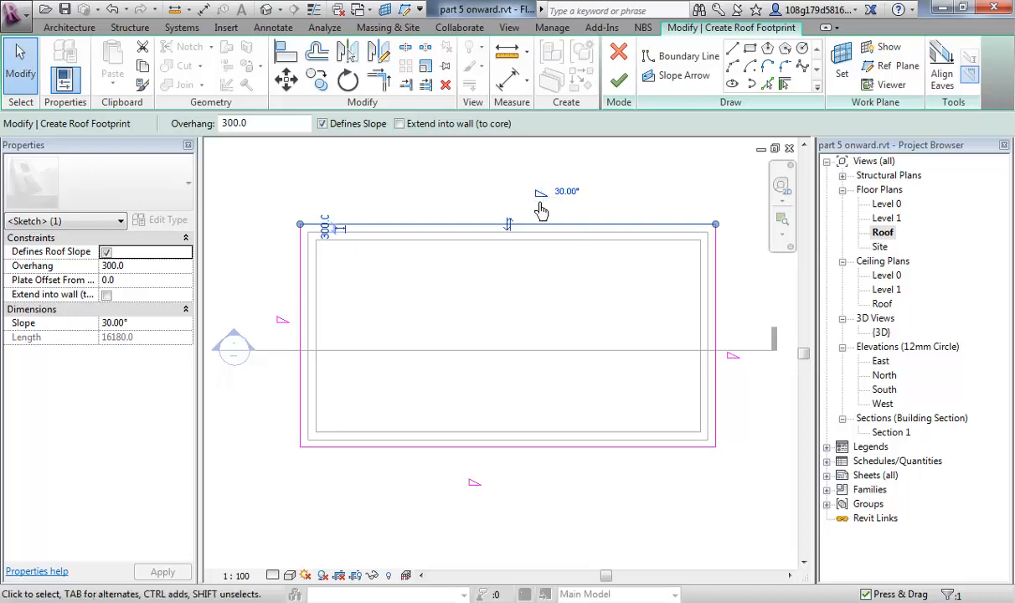
{"action": "left_click", "coordinate": [717, 315]}
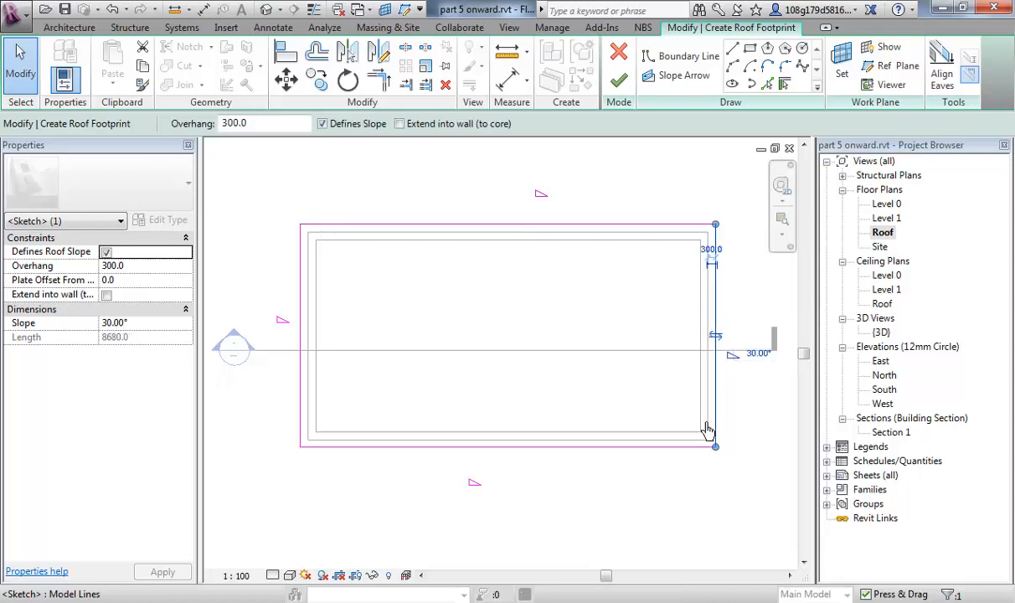
{"action": "left_click", "coordinate": [618, 457]}
{"action": "left_click", "coordinate": [298, 385]}
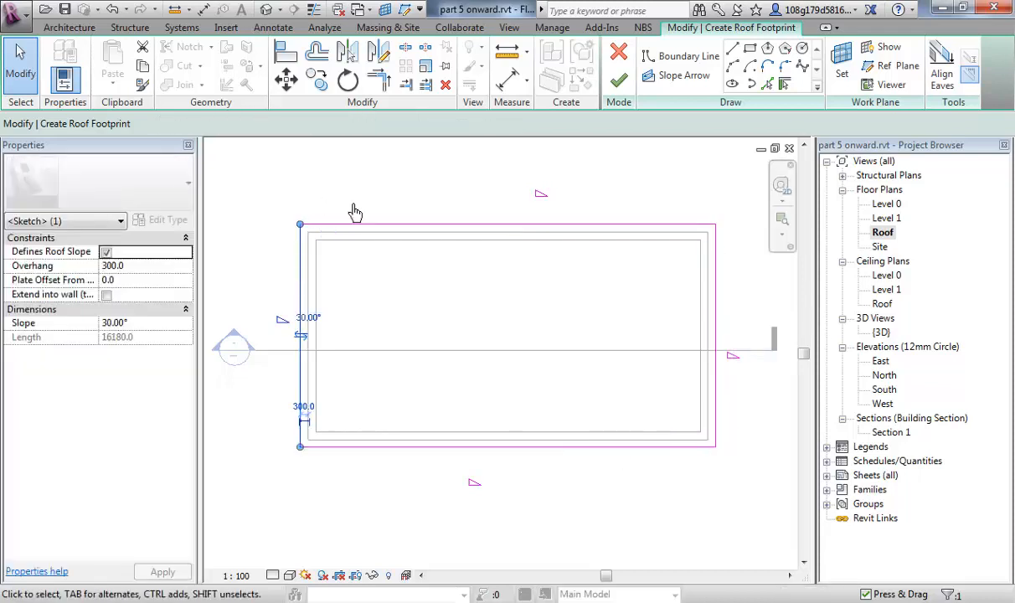
{"action": "left_click", "coordinate": [401, 199]}
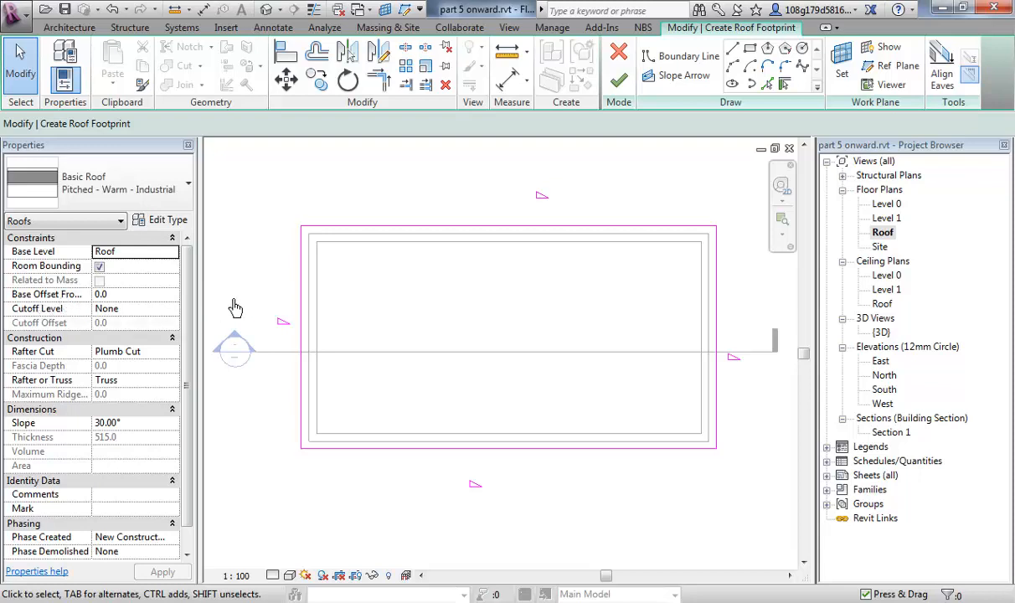
- Finish the roof footprint sketch and orbit the default 3D view to show the hipped roof
{"action": "left_click", "coordinate": [618, 81]}
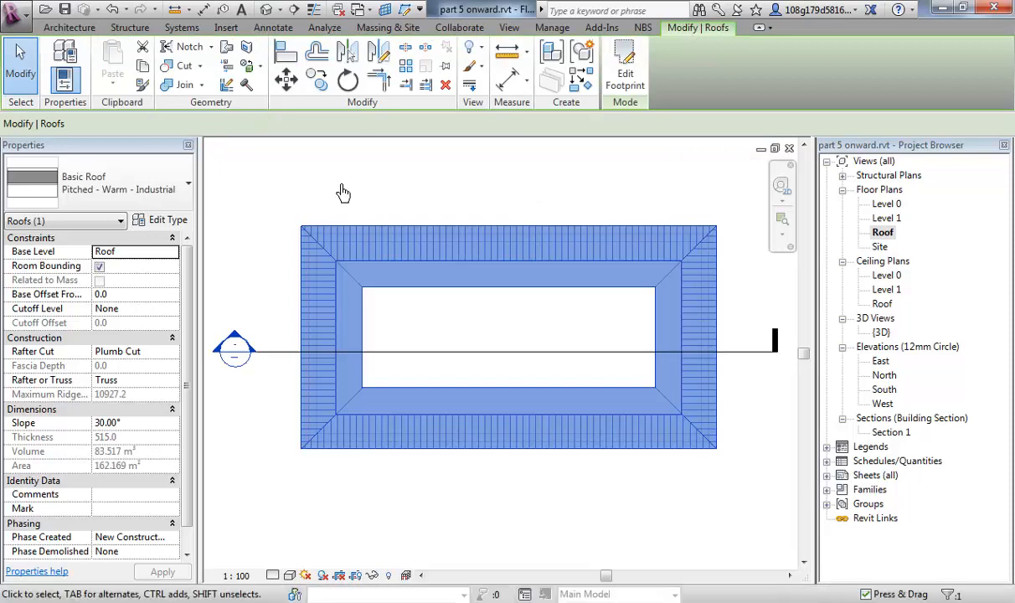
{"action": "left_click", "coordinate": [267, 10]}
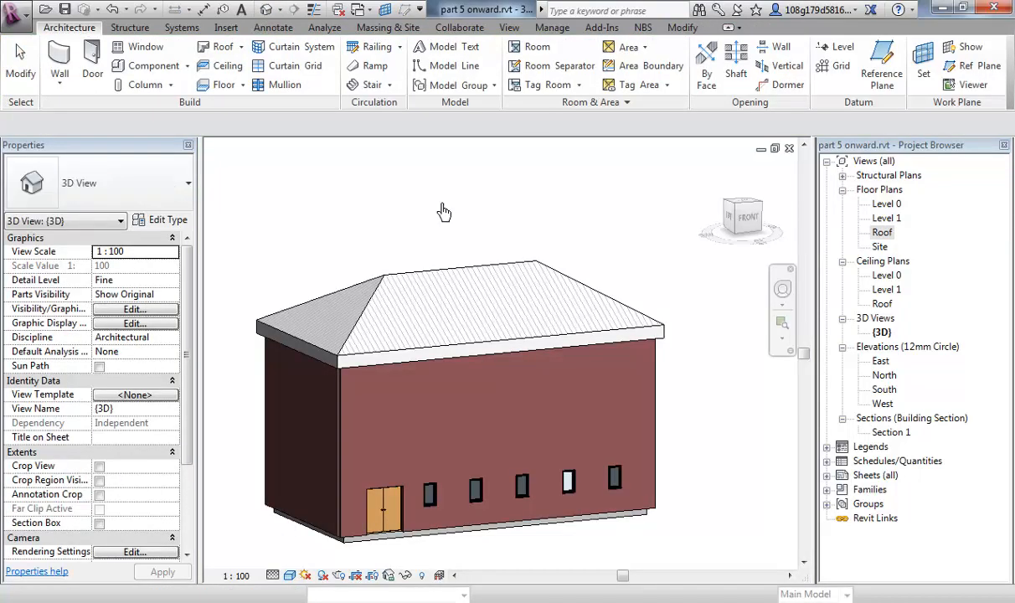
{"action": "middle_click_drag", "start_coordinate": [351, 241], "coordinate": [435, 220], "text": "shift"}
- Set the hipped roof's slope to 15 degrees and clear the selection
{"action": "left_click", "coordinate": [433, 226]}
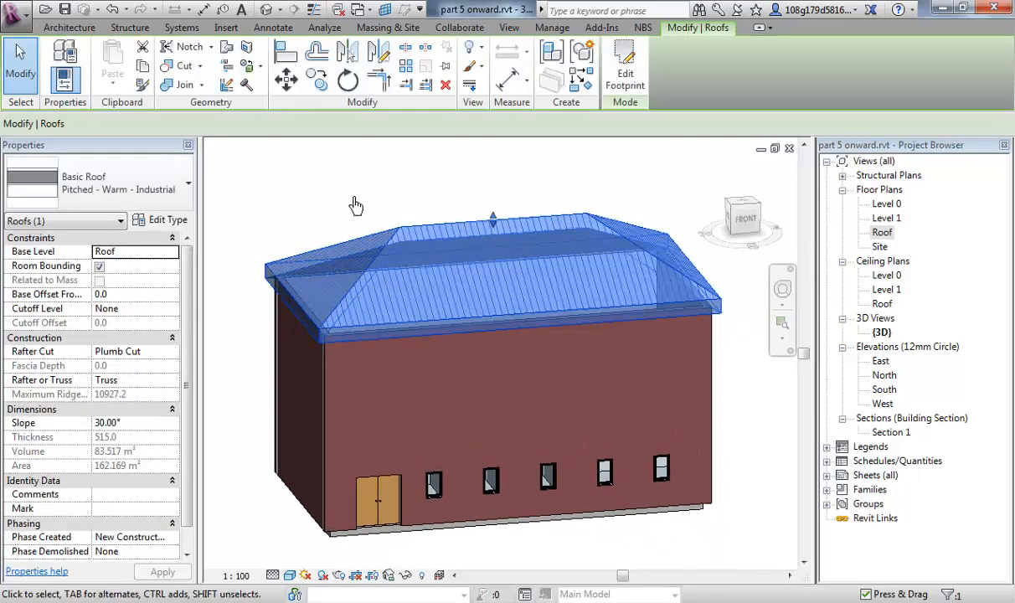
{"action": "left_click", "coordinate": [140, 425]}
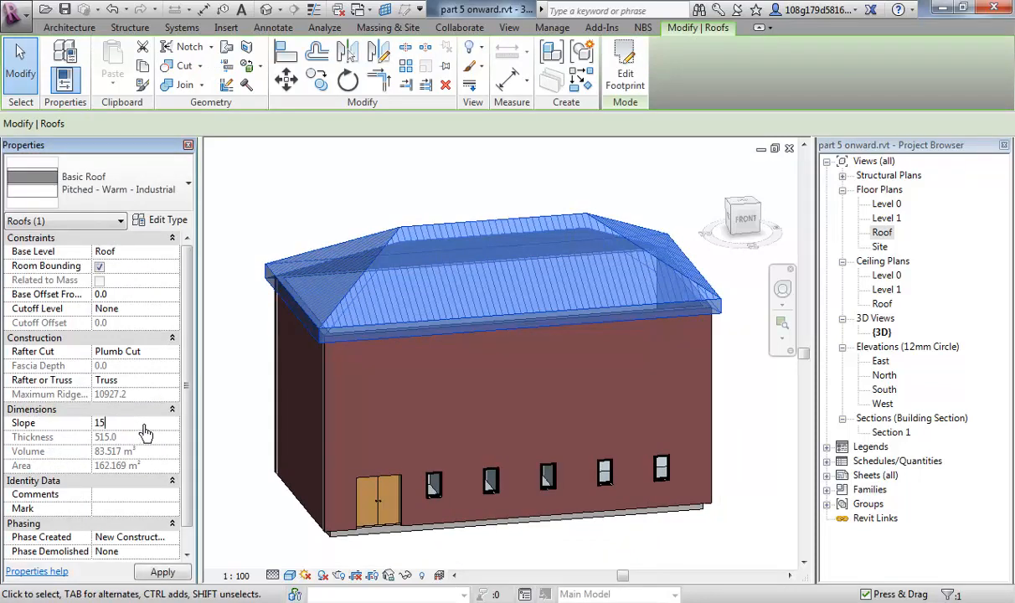
{"action": "type", "text": "15"}
{"action": "key", "text": "Return"}
{"action": "left_click", "coordinate": [332, 223]}
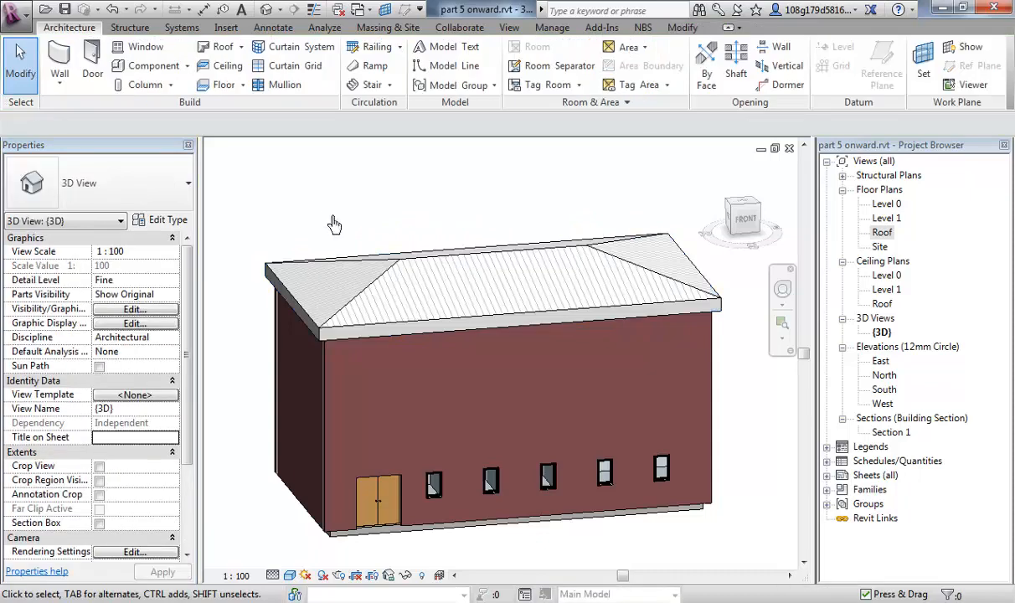
- Raise the roof's ridge freehand with its shape handle and clear the selection
{"action": "left_click", "coordinate": [493, 255]}
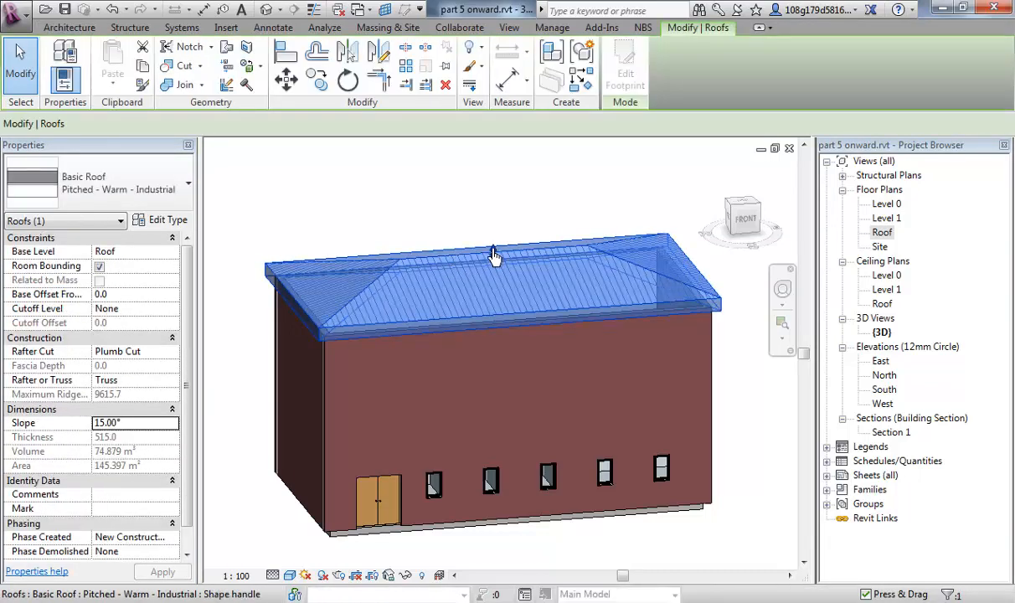
{"action": "left_click_drag", "start_coordinate": [494, 255], "coordinate": [488, 167]}
{"action": "left_click", "coordinate": [460, 209]}
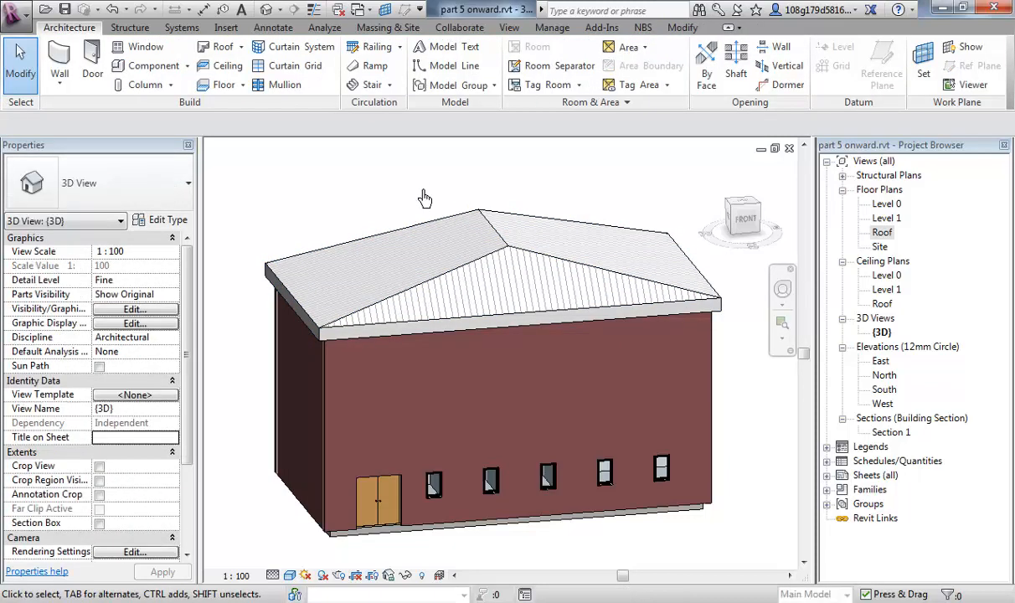
- Return the hipped roof to a uniform 30-degree slope, undoing the ridge and slope changes
{"action": "left_click", "coordinate": [447, 254]}
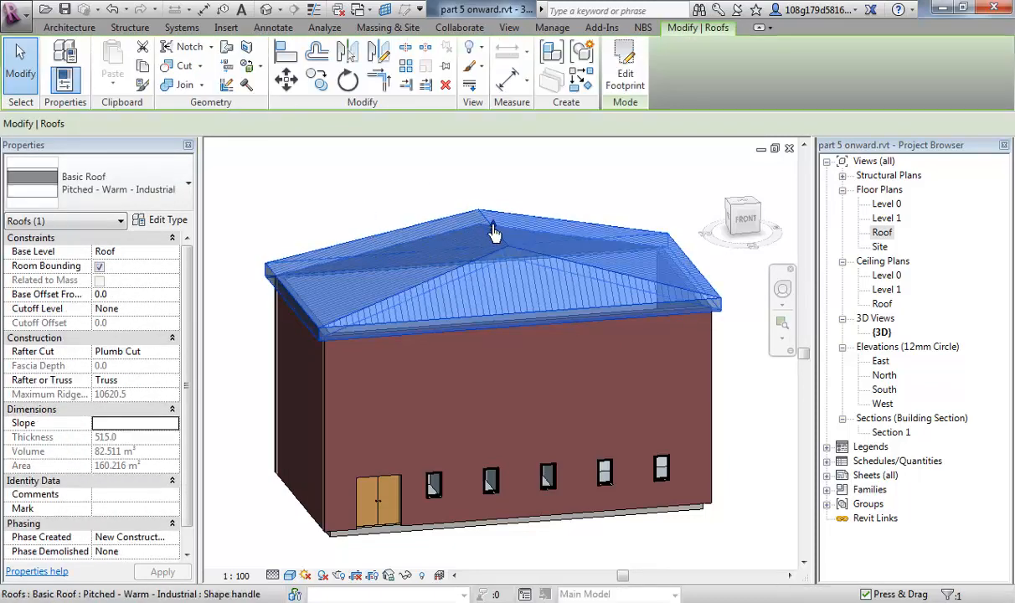
{"action": "left_click", "coordinate": [314, 194]}
{"action": "left_click", "coordinate": [414, 239]}
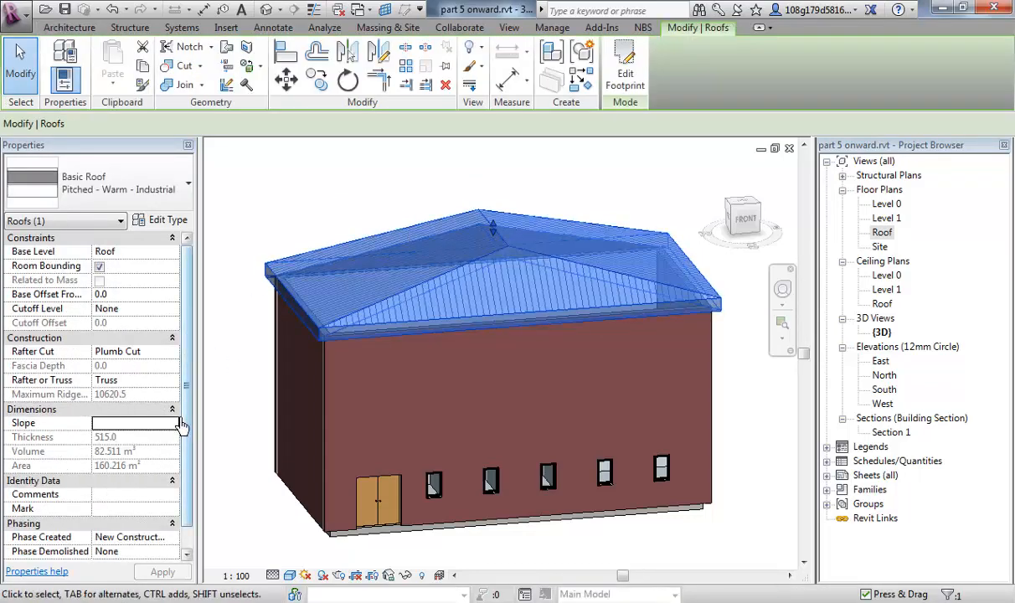
{"action": "left_click", "coordinate": [138, 423]}
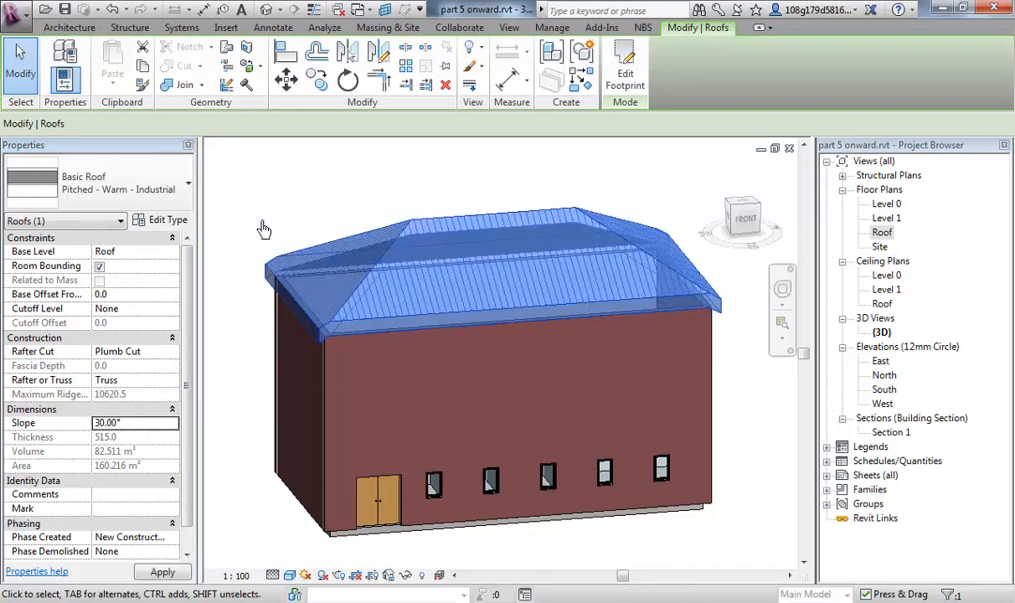
{"action": "left_click", "coordinate": [318, 205]}
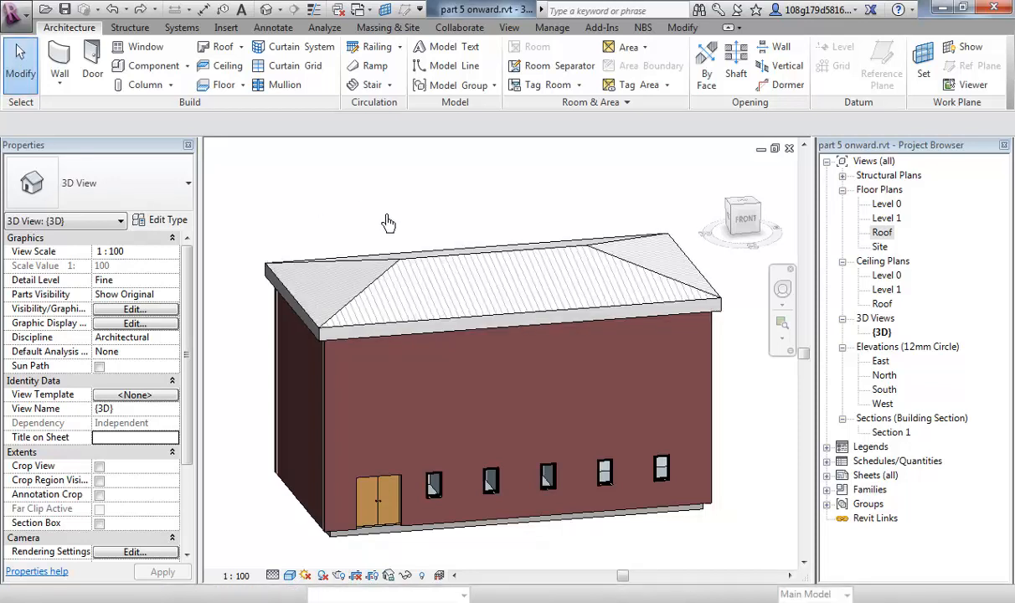
{"action": "middle_click_drag", "start_coordinate": [351, 206], "coordinate": [369, 215]}
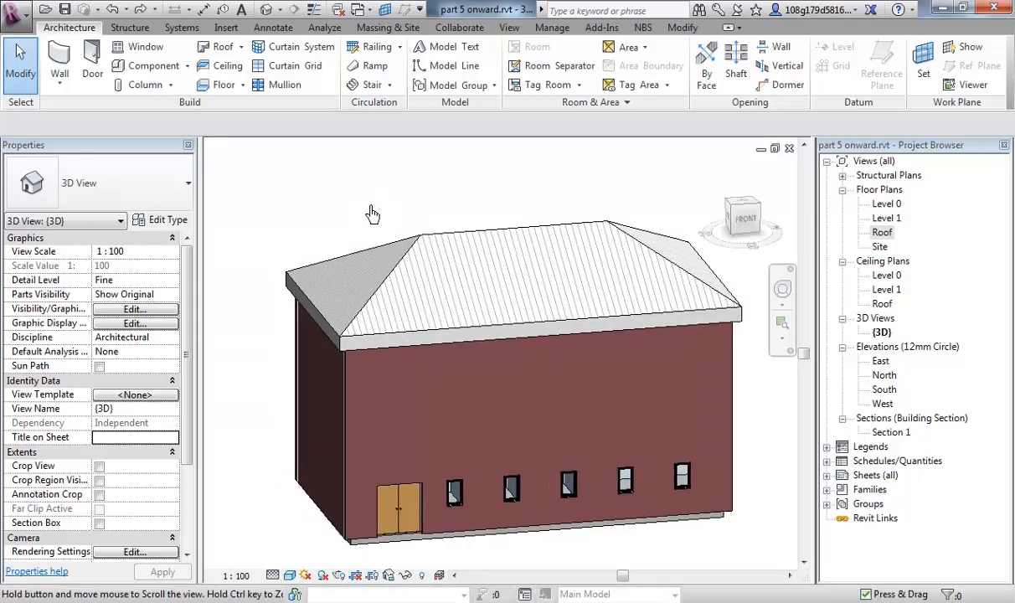
- Change the roof's type to Pitched - Warm Timber - Ins Over
{"action": "left_click", "coordinate": [474, 241]}
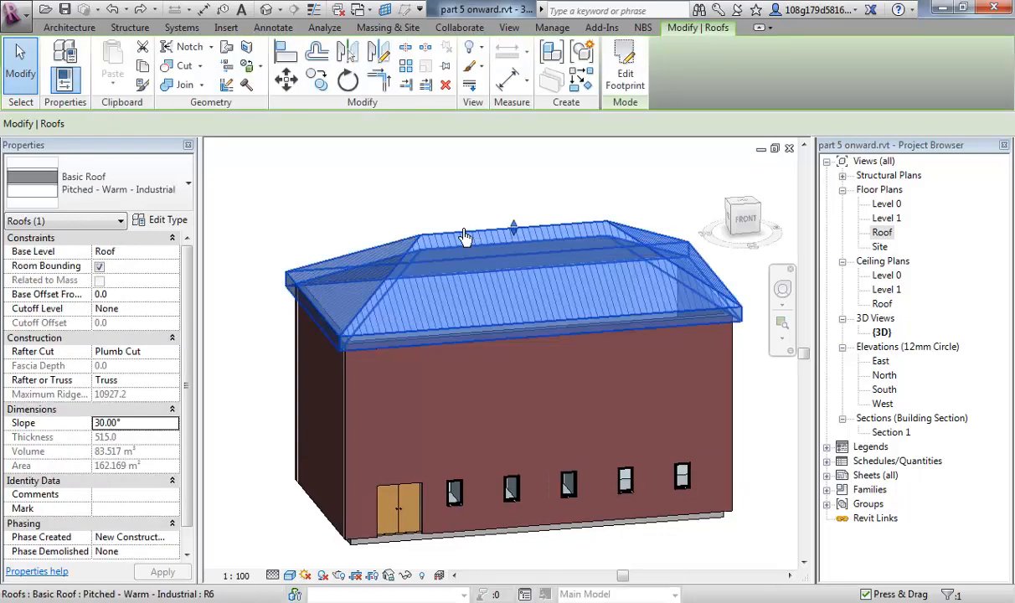
{"action": "left_click", "coordinate": [188, 193]}
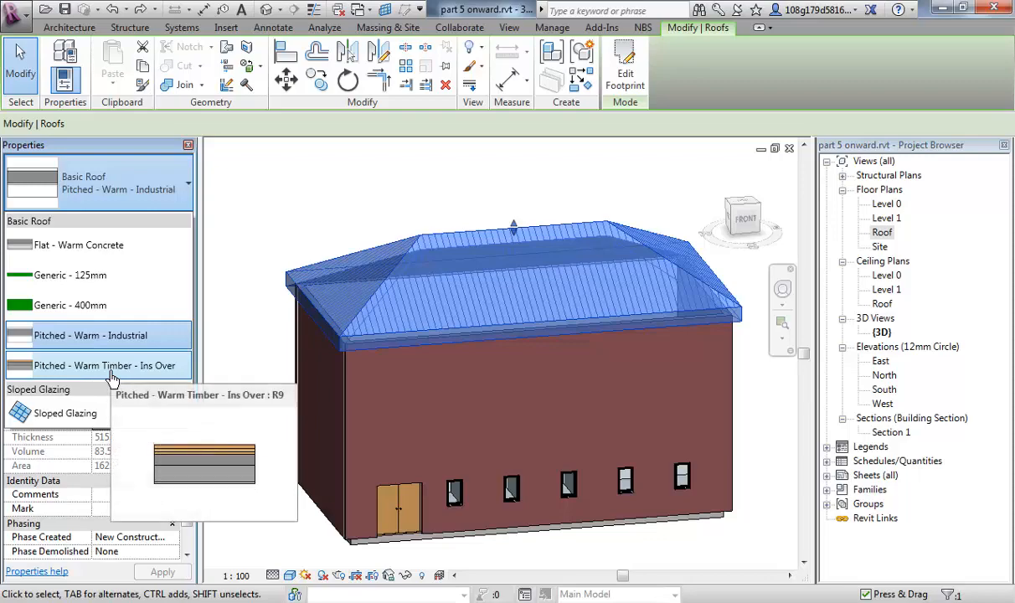
{"action": "left_click", "coordinate": [66, 369]}
{"action": "left_click", "coordinate": [374, 204]}
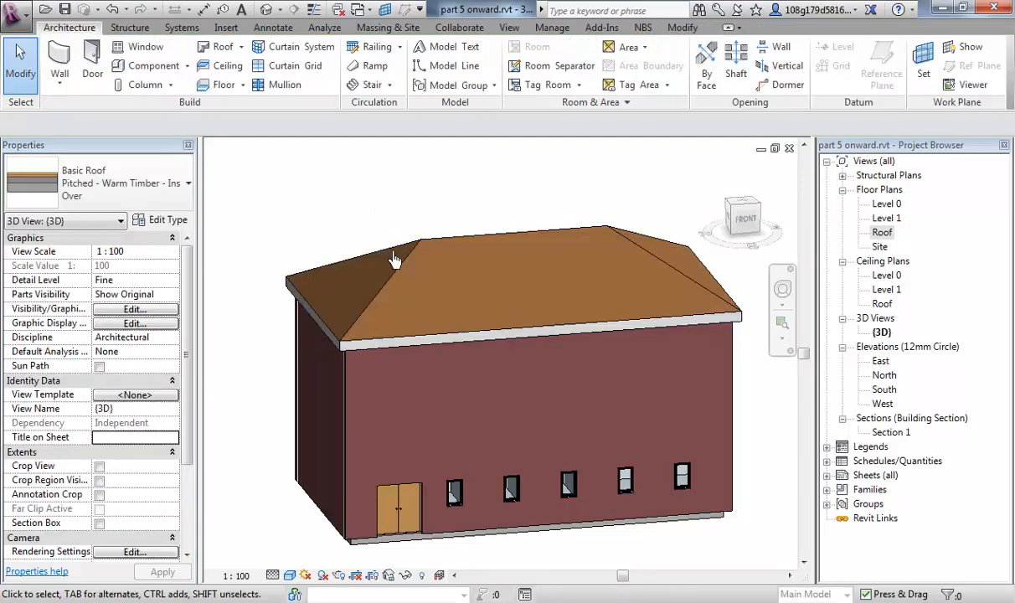
- Examine the timber roof up close and from several angles, finishing in the front-left isometric view
{"action": "scroll", "coordinate": [436, 285], "scroll_direction": "up", "scroll_amount": 5}
{"action": "scroll", "coordinate": [533, 303], "scroll_direction": "up", "scroll_amount": 2}
{"action": "scroll", "coordinate": [600, 356], "scroll_direction": "down", "scroll_amount": 5}
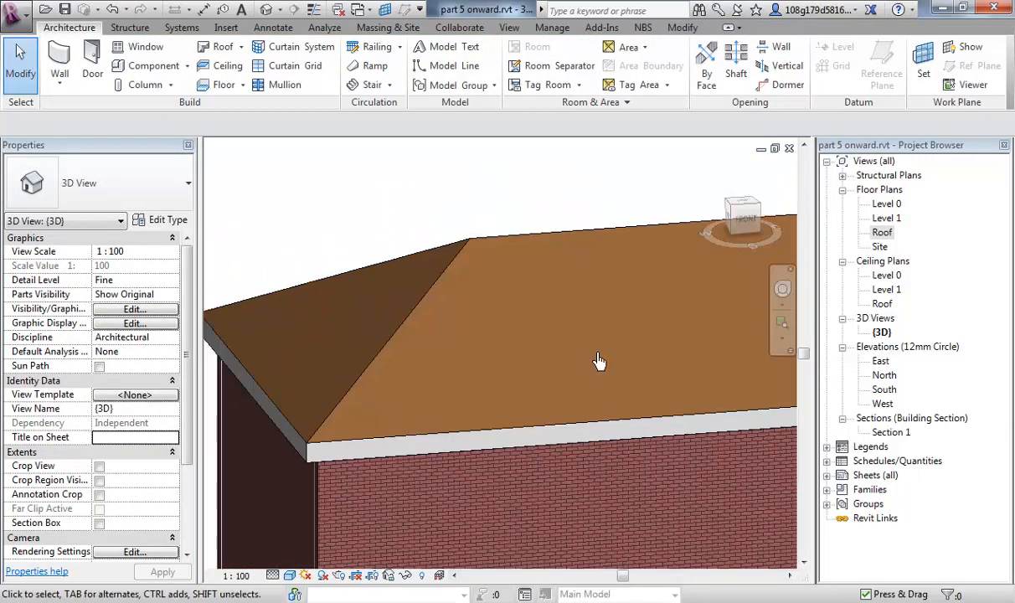
{"action": "scroll", "coordinate": [472, 345], "scroll_direction": "up", "scroll_amount": 2}
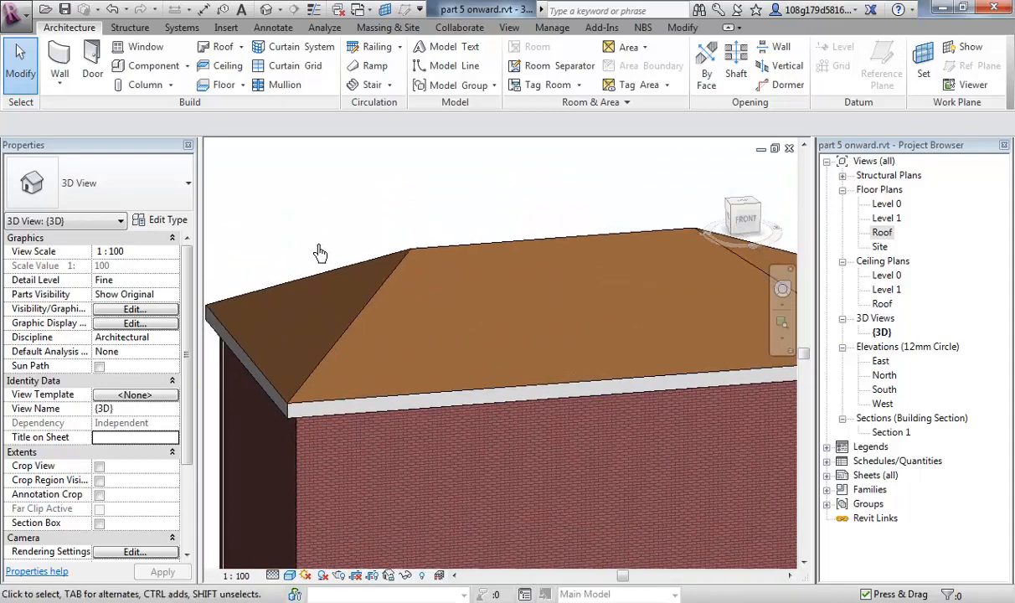
{"action": "scroll", "coordinate": [417, 269], "scroll_direction": "down", "scroll_amount": 1}
{"action": "scroll", "coordinate": [430, 281], "scroll_direction": "down", "scroll_amount": 2}
{"action": "scroll", "coordinate": [446, 227], "scroll_direction": "up", "scroll_amount": 5}
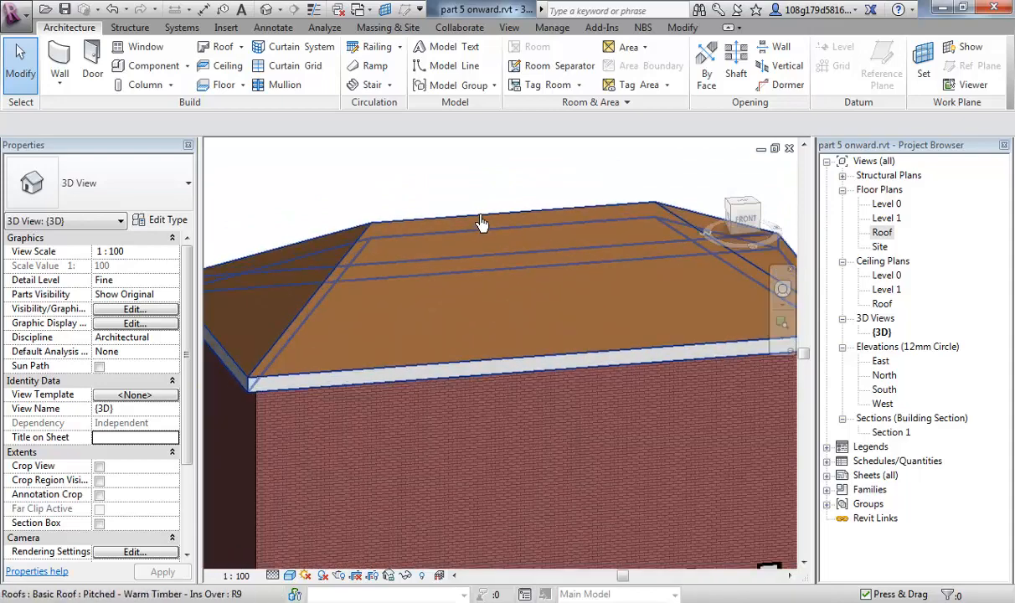
{"action": "scroll", "coordinate": [482, 269], "scroll_direction": "down", "scroll_amount": 3}
{"action": "scroll", "coordinate": [444, 239], "scroll_direction": "down", "scroll_amount": 1}
{"action": "scroll", "coordinate": [407, 216], "scroll_direction": "up", "scroll_amount": 1}
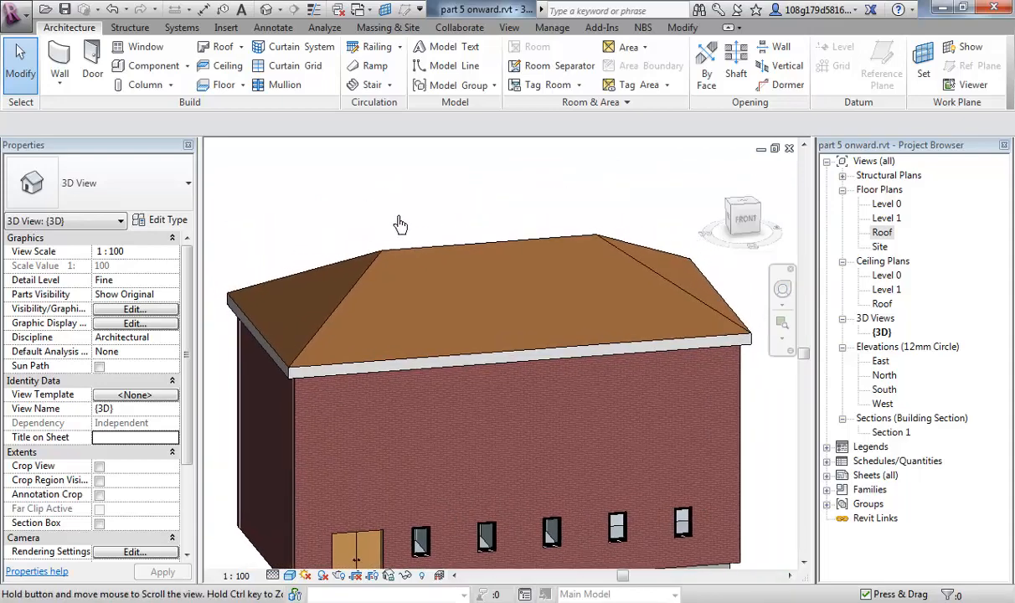
{"action": "middle_click_drag", "start_coordinate": [378, 227], "coordinate": [435, 199], "text": "shift"}
{"action": "scroll", "coordinate": [427, 241], "scroll_direction": "down", "scroll_amount": 1}
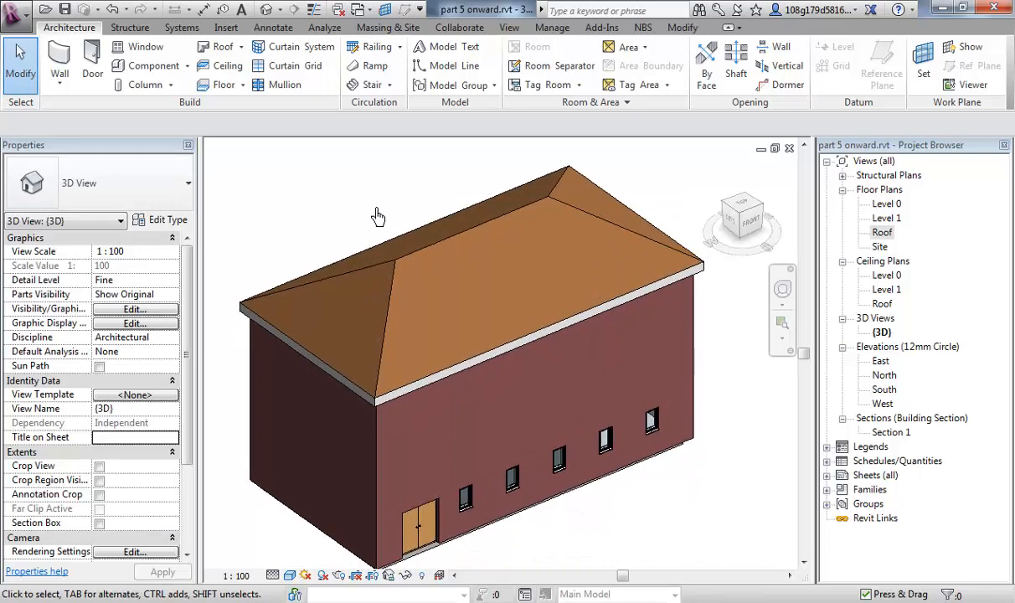
{"action": "mouse_move", "coordinate": [378, 217]}
{"action": "middle_mouse_down"}
{"action": "mouse_move", "coordinate": [362, 196]}
{"action": "mouse_move", "coordinate": [369, 205]}
{"action": "middle_mouse_up"}
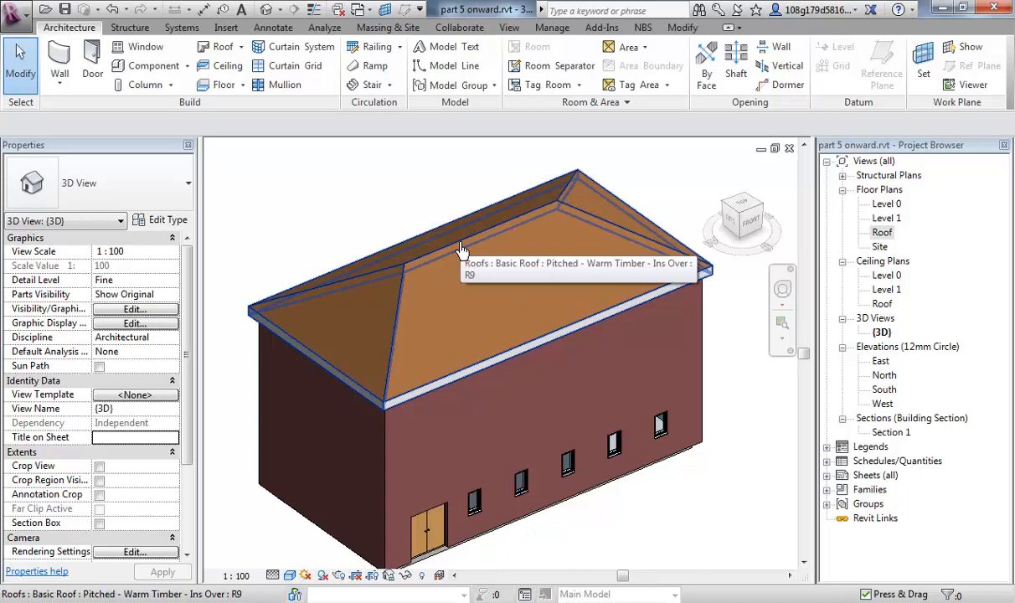
{"action": "middle_click_drag", "start_coordinate": [389, 240], "coordinate": [337, 224], "text": "shift"}
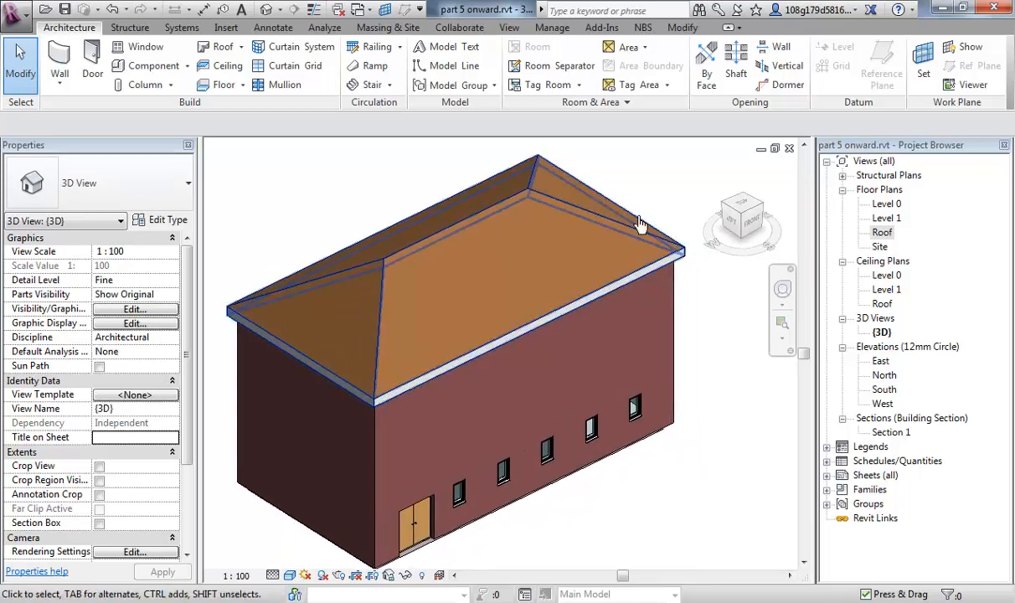
{"action": "left_click", "coordinate": [742, 219]}
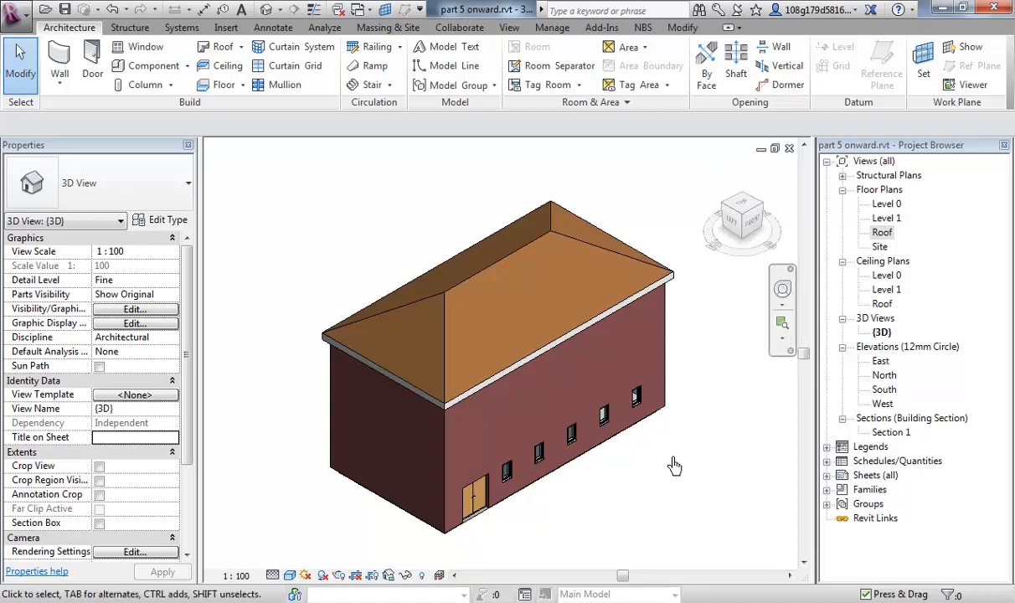
- Open the roof's footprint for editing and turn off Defines Slope for the boundary line at the far short end
{"action": "left_click", "coordinate": [475, 281]}
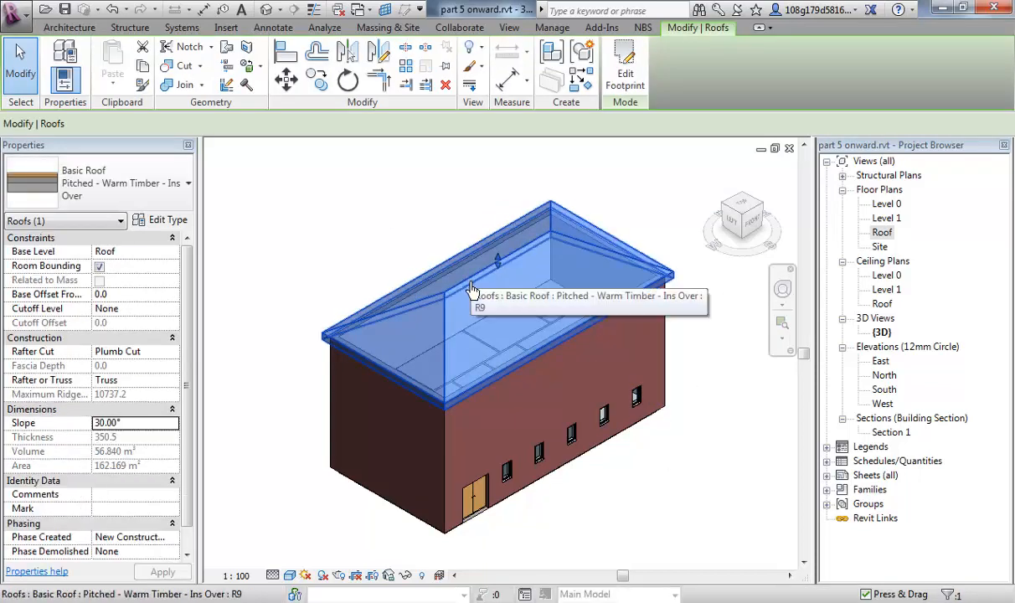
{"action": "left_click", "coordinate": [624, 74]}
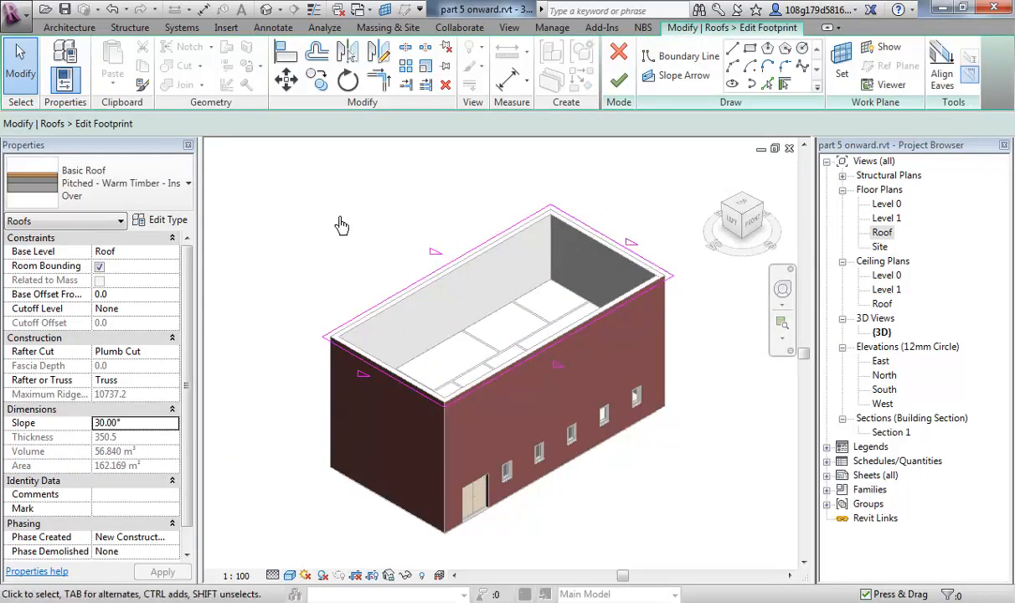
{"action": "scroll", "coordinate": [595, 237], "scroll_direction": "up", "scroll_amount": 1}
{"action": "left_click", "coordinate": [595, 237]}
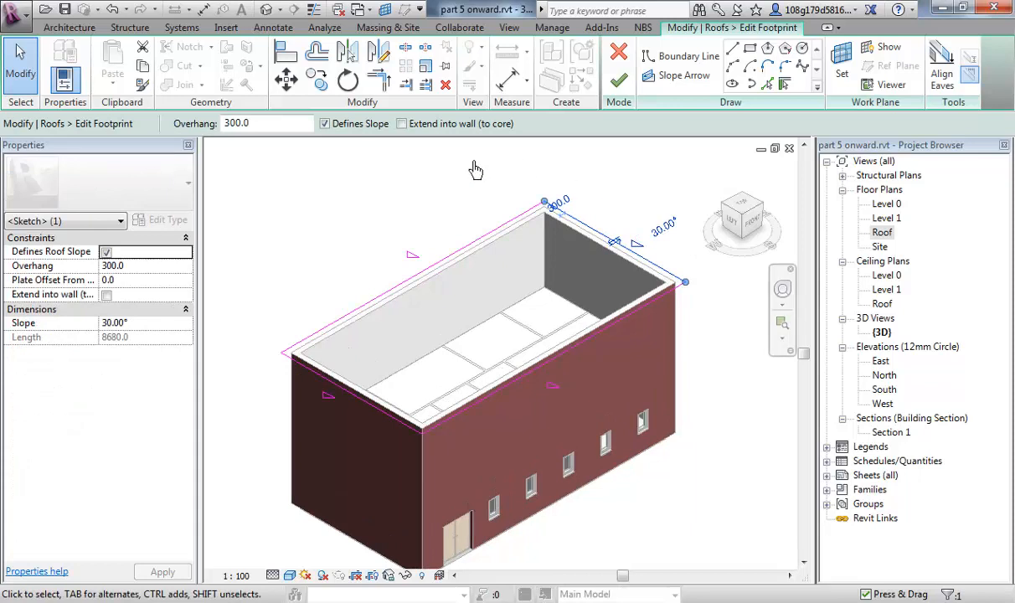
{"action": "left_click", "coordinate": [325, 126]}
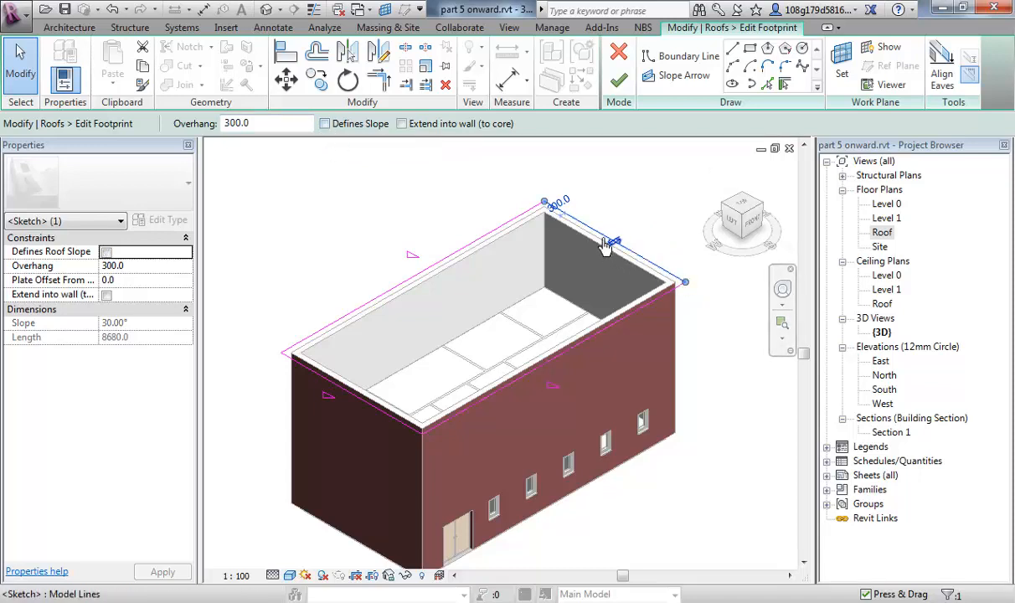
{"action": "left_click", "coordinate": [315, 226]}
- Turn off Defines Slope for the boundary line at the near short end and finish the footprint edit
{"action": "left_click", "coordinate": [351, 401]}
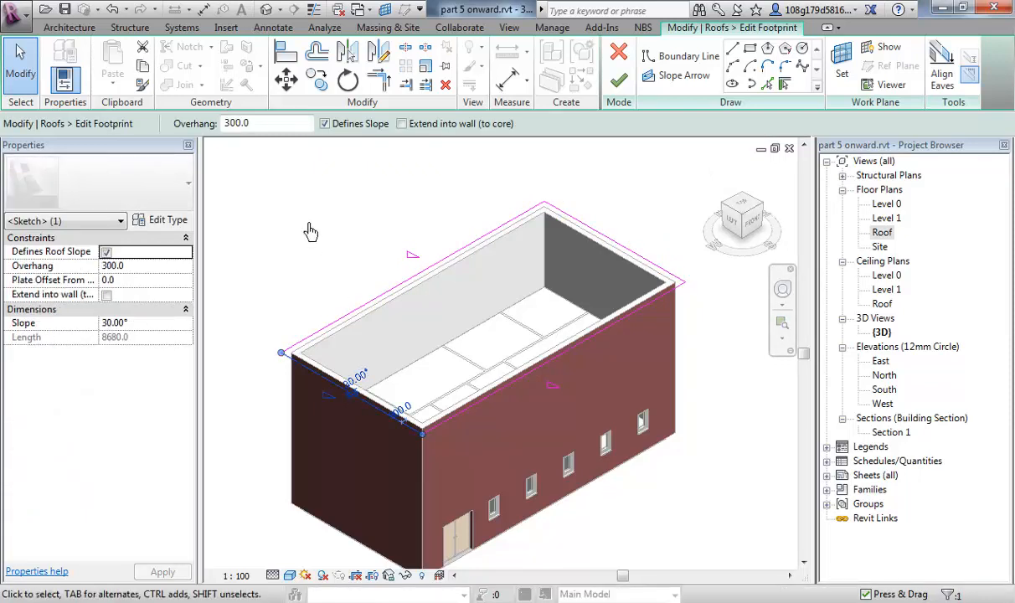
{"action": "left_click", "coordinate": [325, 124]}
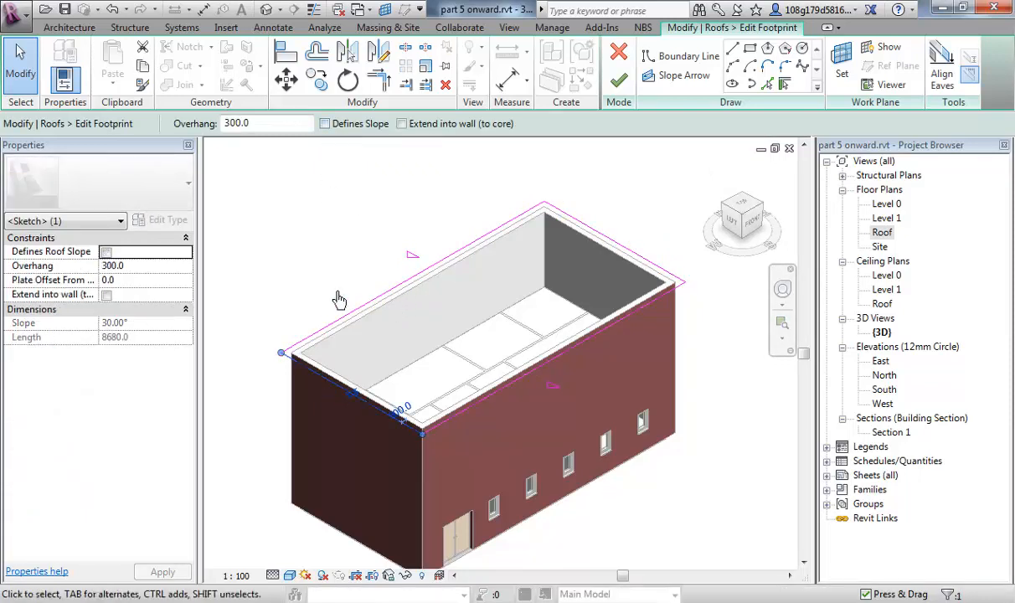
{"action": "left_click", "coordinate": [306, 246]}
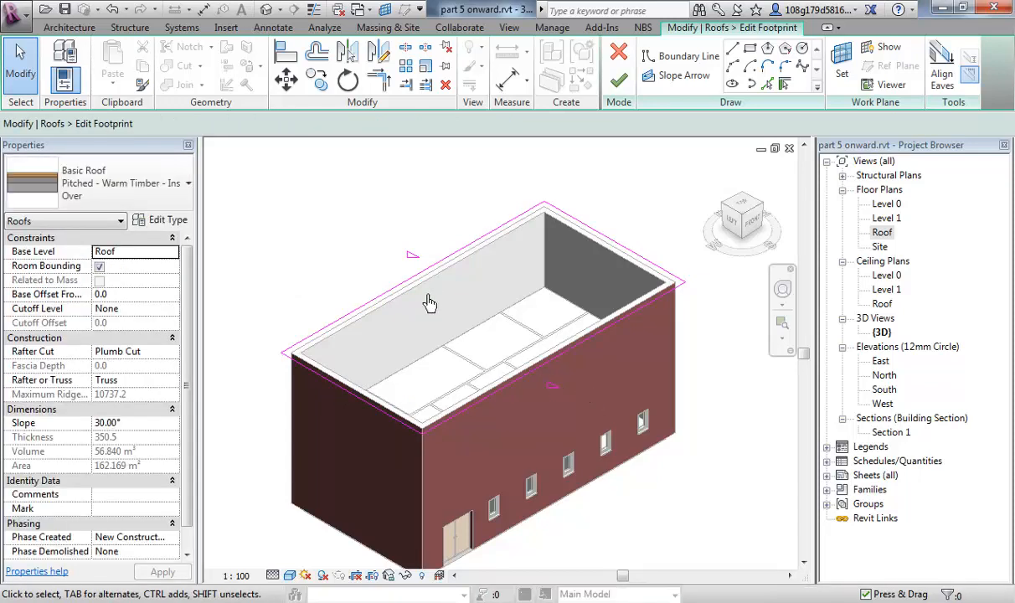
{"action": "left_click", "coordinate": [618, 81]}
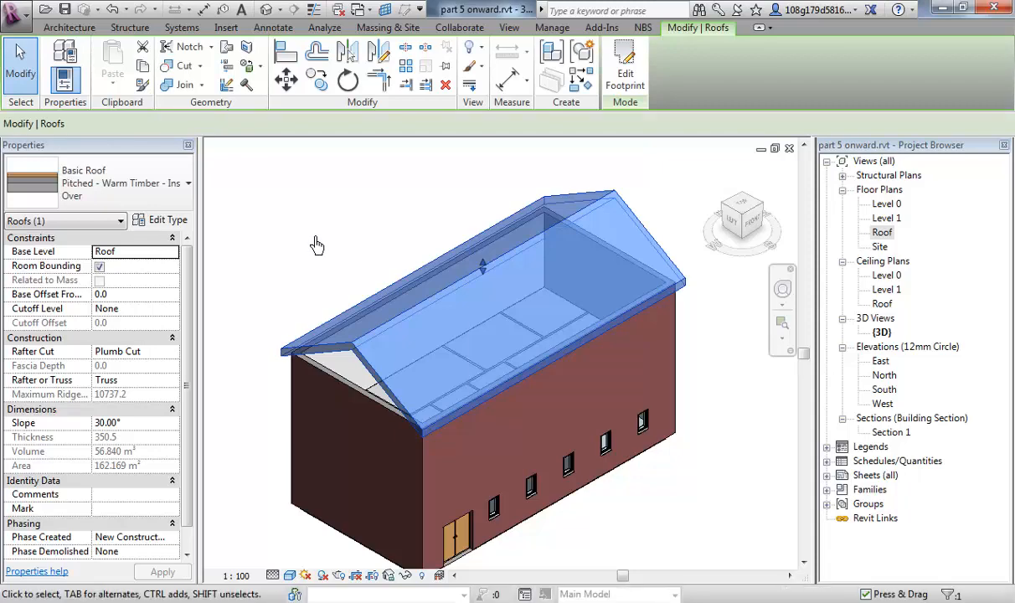
{"action": "left_click", "coordinate": [316, 244]}
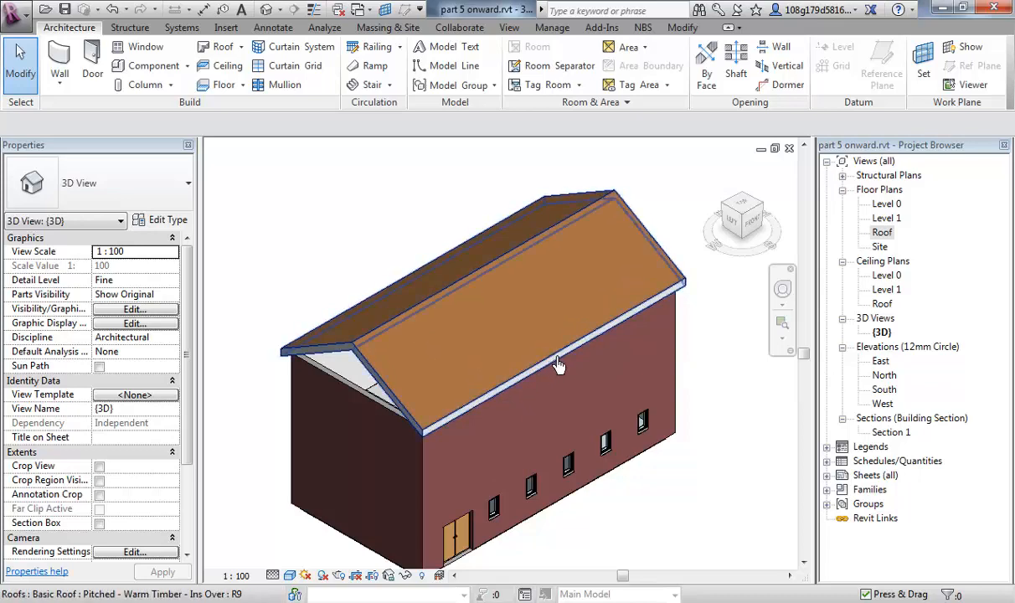
- Attach the top of the near end wall to the gable roof
{"action": "middle_click_drag", "start_coordinate": [380, 390], "coordinate": [344, 415], "text": "shift"}
{"action": "middle_click_drag", "start_coordinate": [312, 253], "coordinate": [365, 216], "text": "shift"}
{"action": "scroll", "coordinate": [337, 380], "scroll_direction": "up", "scroll_amount": 2}
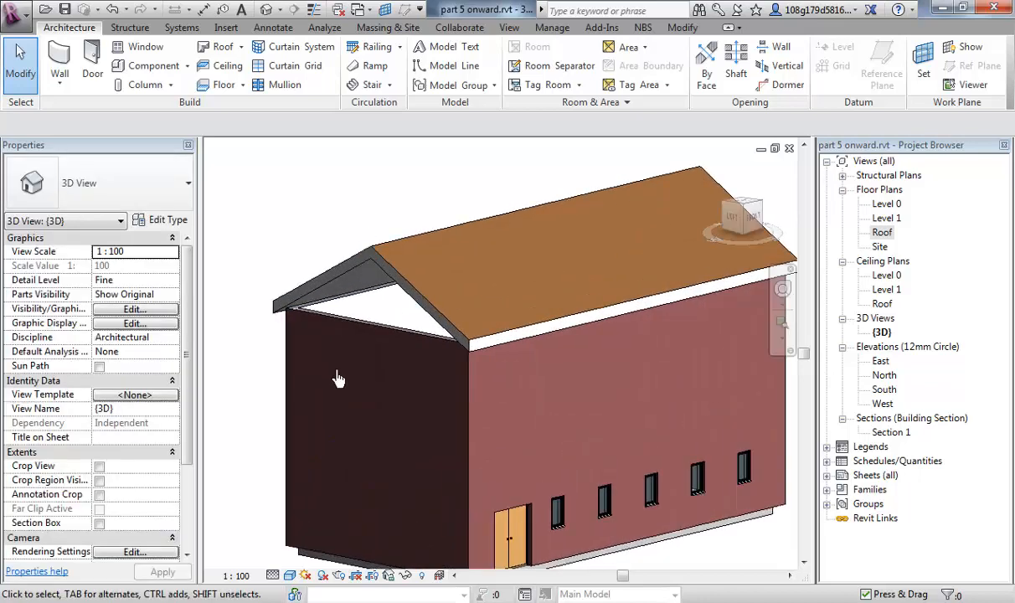
{"action": "scroll", "coordinate": [402, 415], "scroll_direction": "down", "scroll_amount": 1}
{"action": "middle_click_drag", "start_coordinate": [408, 421], "coordinate": [379, 382]}
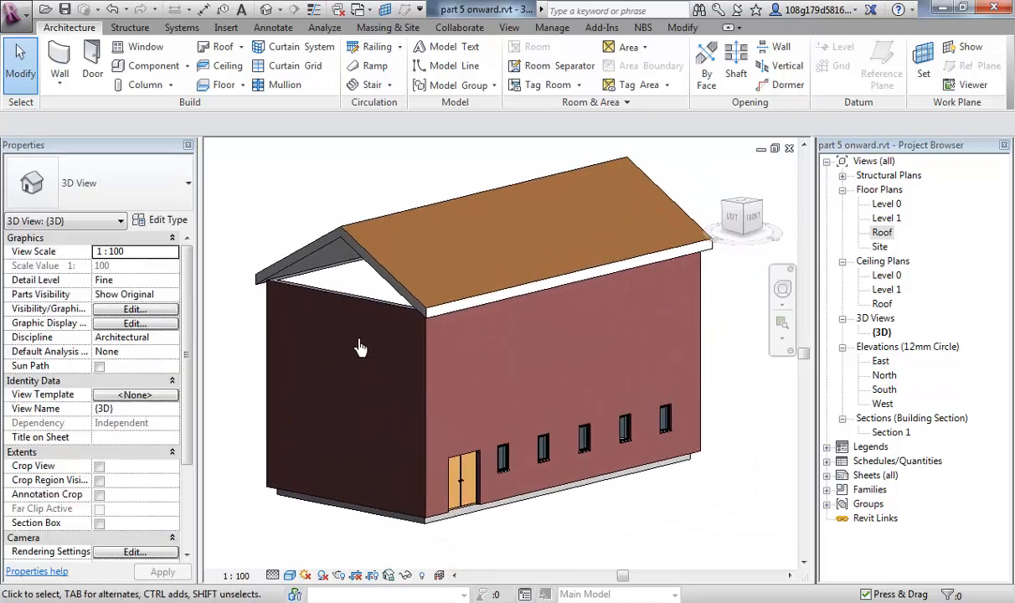
{"action": "middle_click_drag", "start_coordinate": [364, 341], "coordinate": [353, 365]}
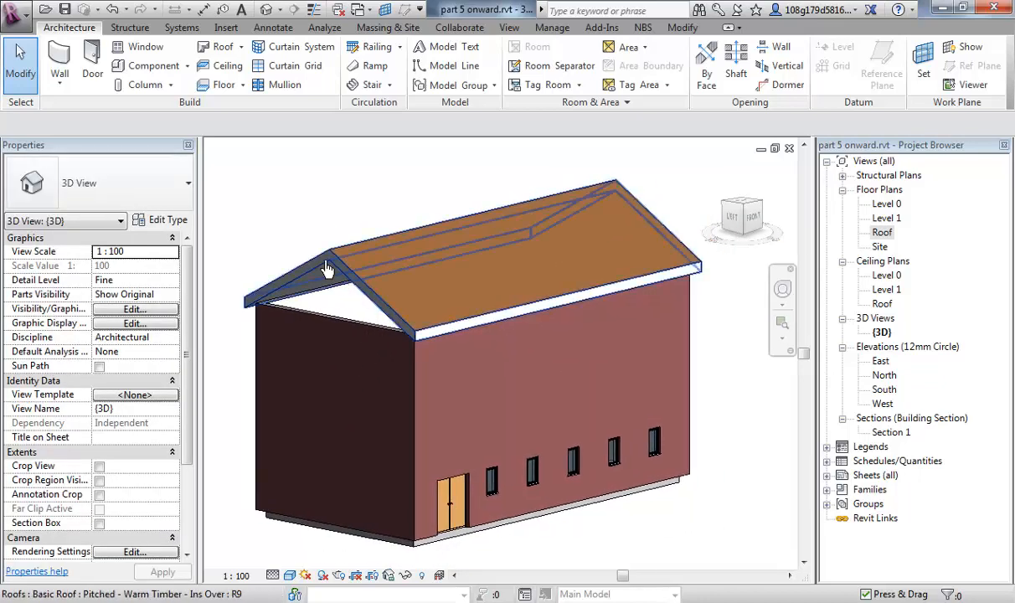
{"action": "middle_click_drag", "start_coordinate": [268, 204], "coordinate": [281, 217]}
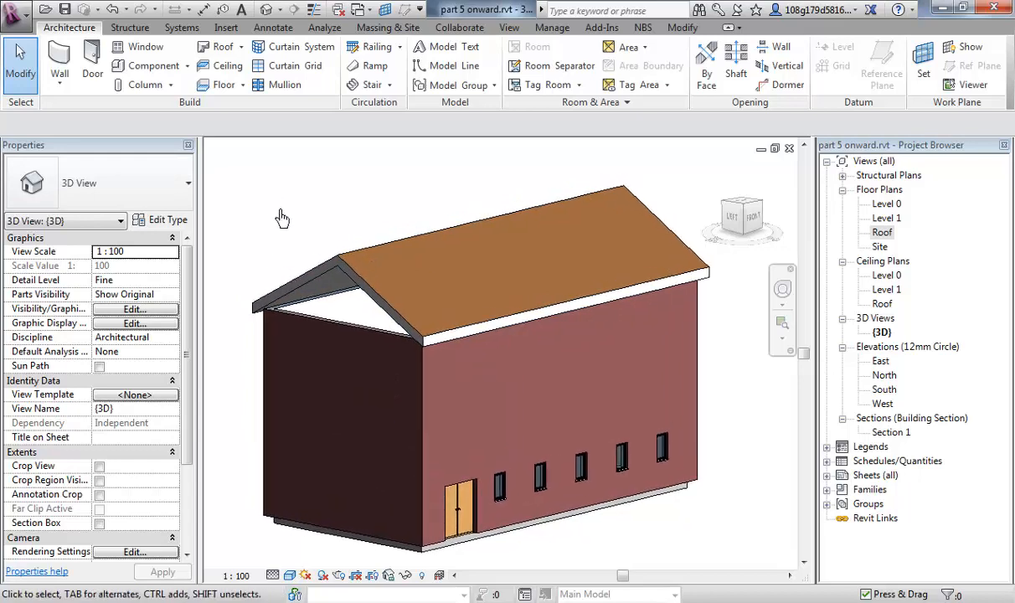
{"action": "left_click", "coordinate": [350, 331]}
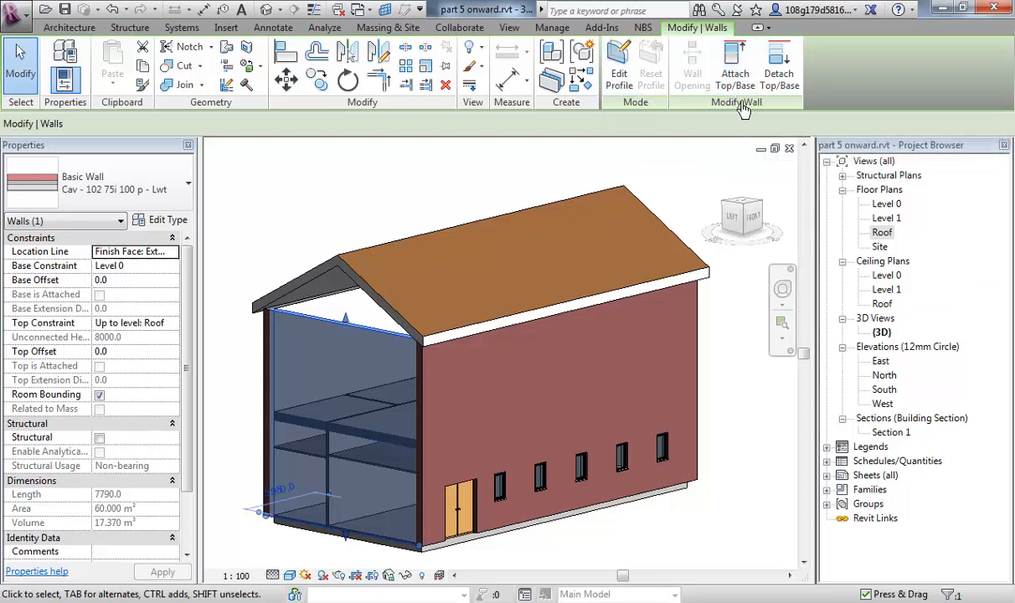
{"action": "left_click", "coordinate": [735, 60]}
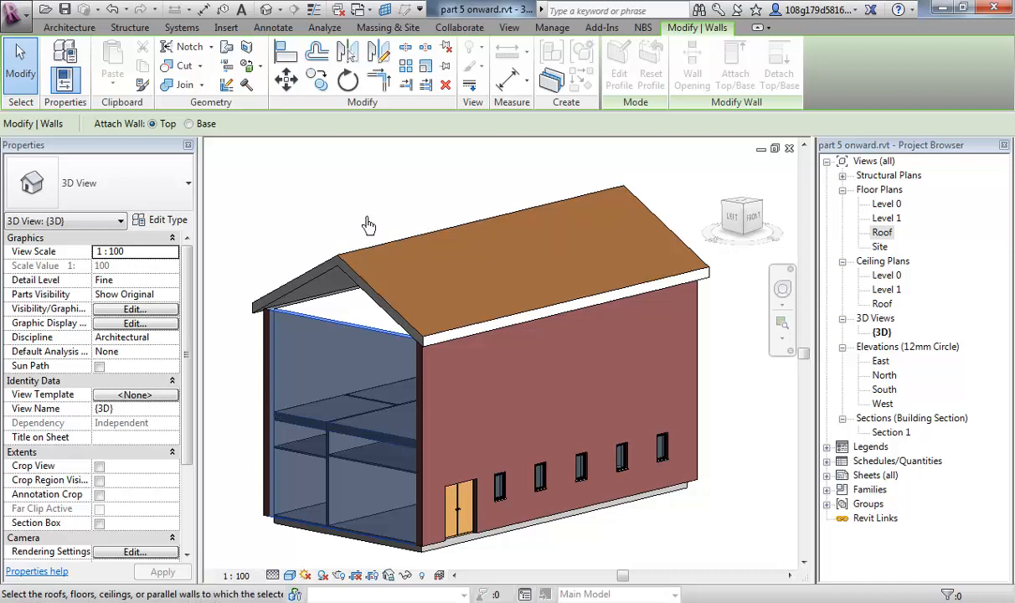
{"action": "left_click", "coordinate": [324, 251]}
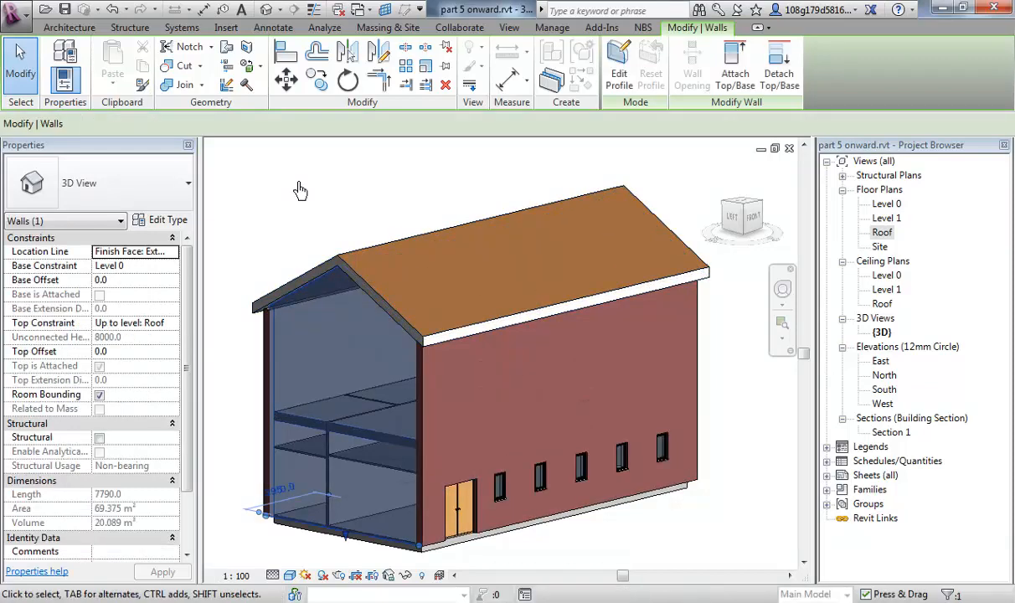
{"action": "left_click", "coordinate": [315, 211]}
- Attach the top of the end wall at the far gable to the roof
{"action": "scroll", "coordinate": [355, 297], "scroll_direction": "up", "scroll_amount": 2}
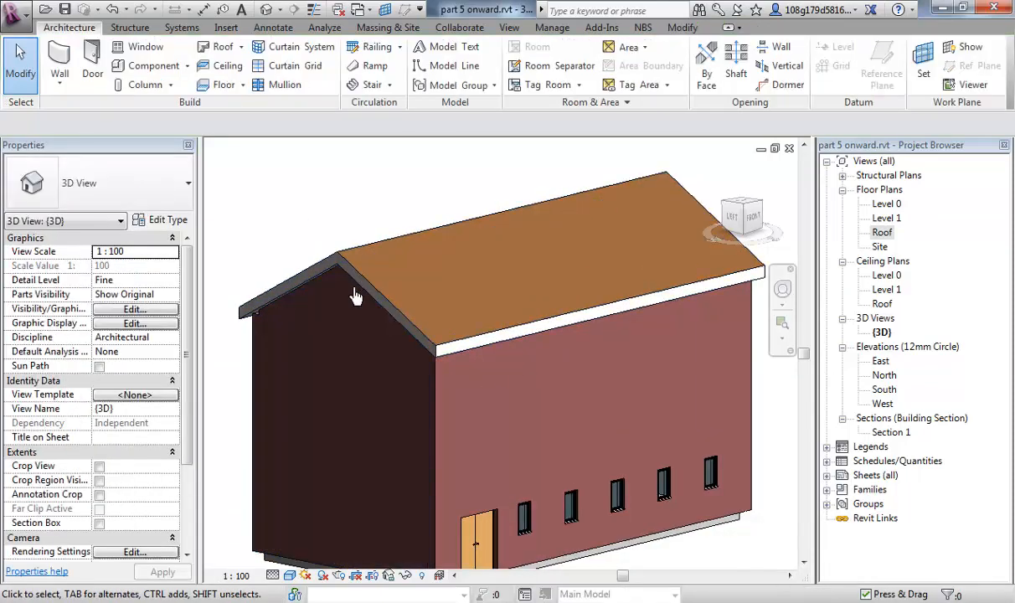
{"action": "middle_click_drag", "start_coordinate": [355, 296], "coordinate": [644, 298], "text": "shift"}
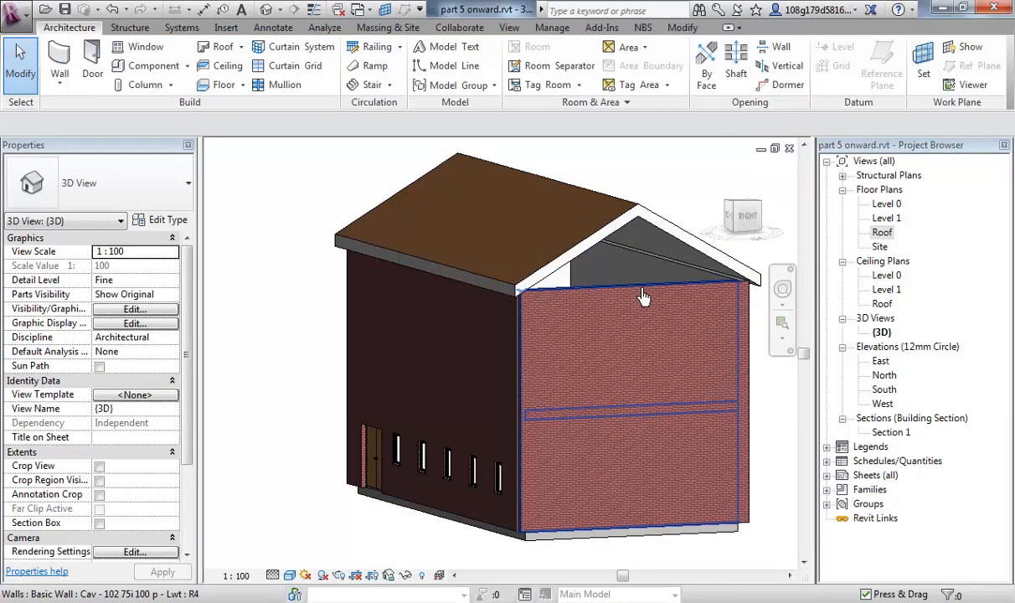
{"action": "left_click", "coordinate": [643, 297]}
{"action": "left_click", "coordinate": [734, 74]}
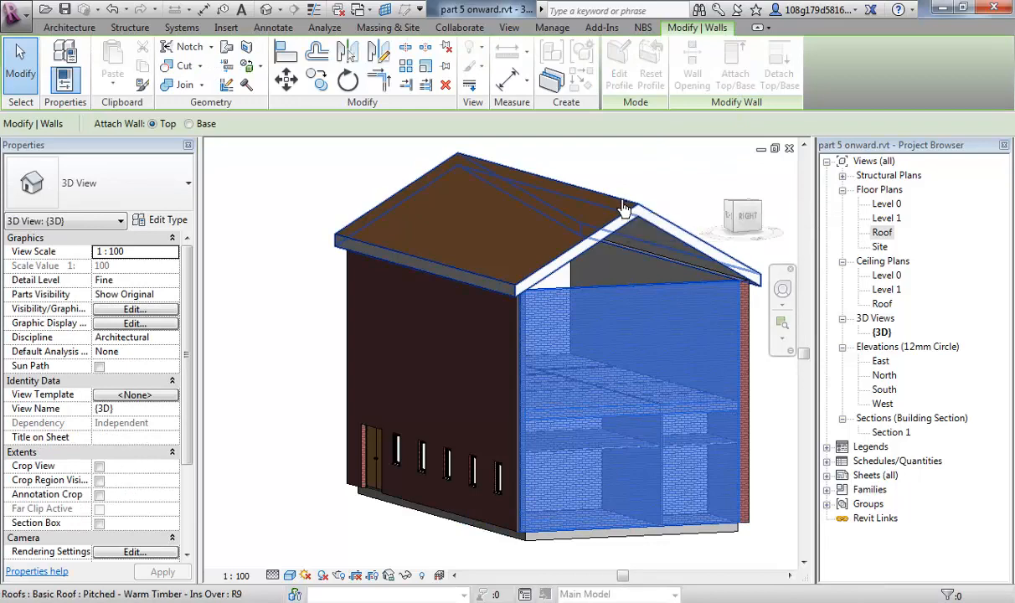
{"action": "left_click", "coordinate": [624, 209]}
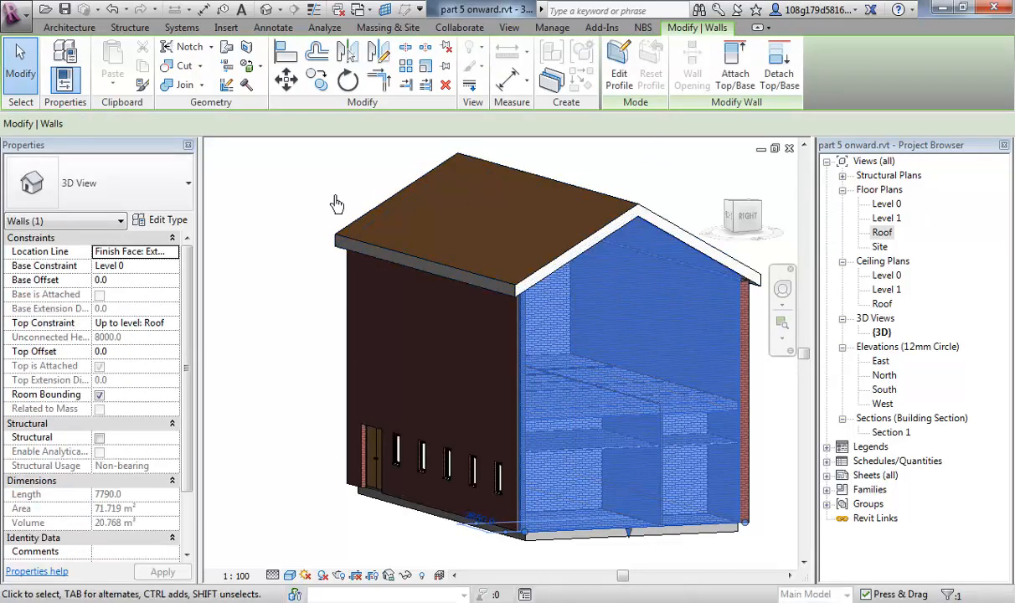
{"action": "left_click", "coordinate": [337, 191]}
- Examine the gable roof and its attached end walls from several angles and from above
{"action": "middle_click_drag", "start_coordinate": [438, 335], "coordinate": [597, 352], "text": "shift"}
{"action": "scroll", "coordinate": [552, 347], "scroll_direction": "down", "scroll_amount": 3}
{"action": "middle_click_drag", "start_coordinate": [418, 353], "coordinate": [475, 368], "text": "shift"}
{"action": "scroll", "coordinate": [209, 215], "scroll_direction": "up", "scroll_amount": 2}
{"action": "middle_click_drag", "start_coordinate": [372, 240], "coordinate": [349, 216]}
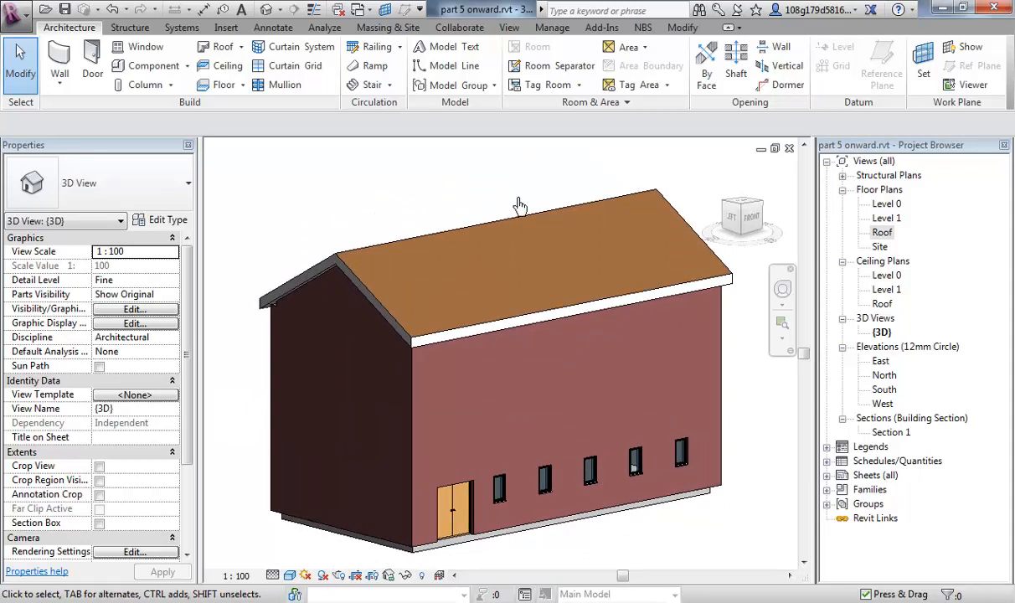
{"action": "middle_click_drag", "start_coordinate": [519, 205], "coordinate": [503, 222], "text": "shift"}
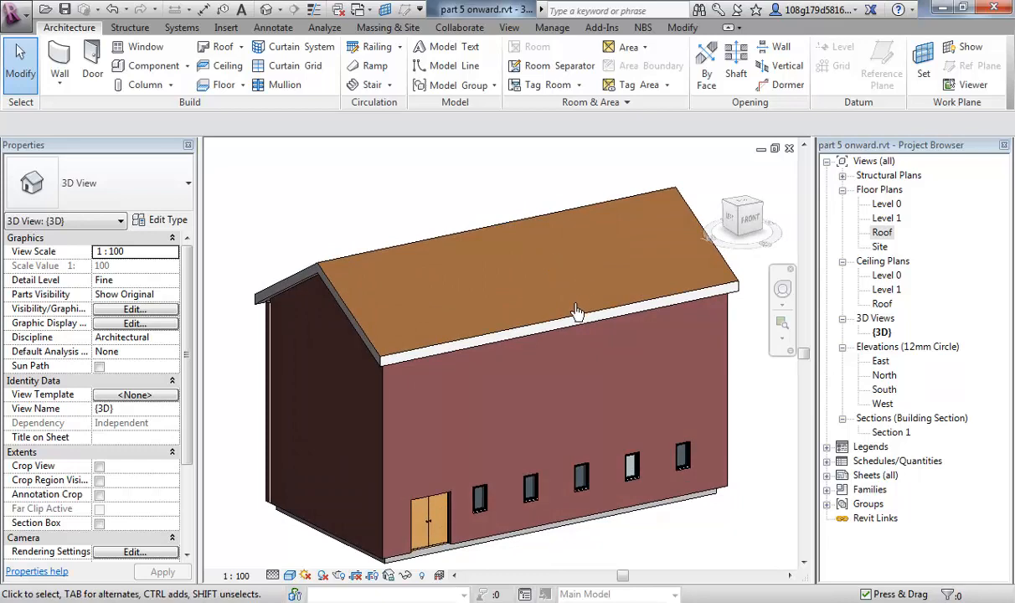
{"action": "middle_click_drag", "start_coordinate": [576, 312], "coordinate": [474, 289], "text": "shift"}
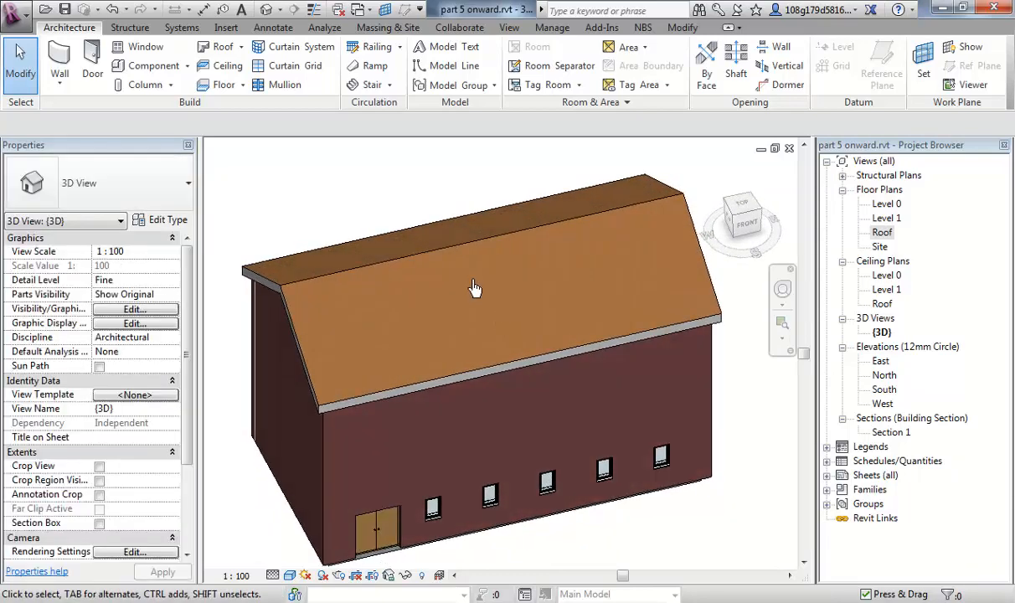
{"action": "scroll", "coordinate": [475, 289], "scroll_direction": "up", "scroll_amount": 1}
{"action": "middle_click_drag", "start_coordinate": [446, 197], "coordinate": [444, 208]}
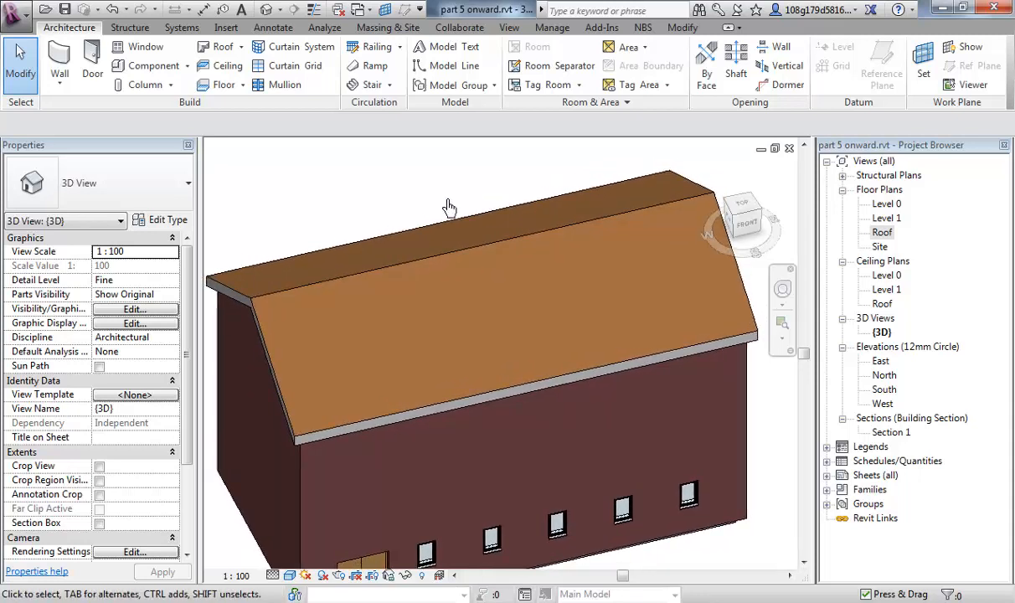
- In the Roof floor plan, draw three stud walls as a U over the front slope, about 3000 mm wide and 2900 mm deep, and return to 3D
{"action": "double_click", "coordinate": [883, 235]}
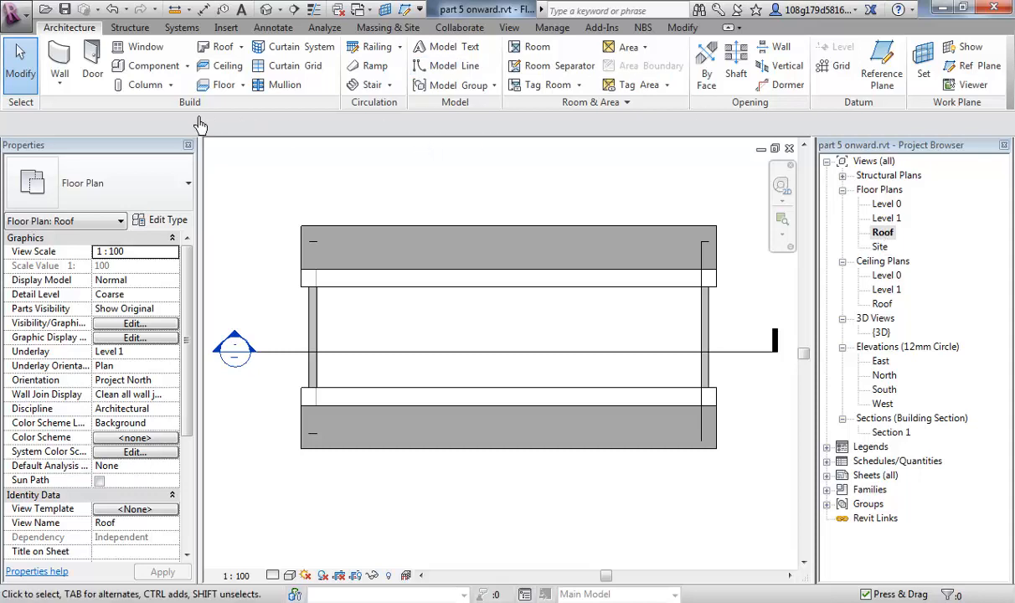
{"action": "left_click", "coordinate": [60, 60]}
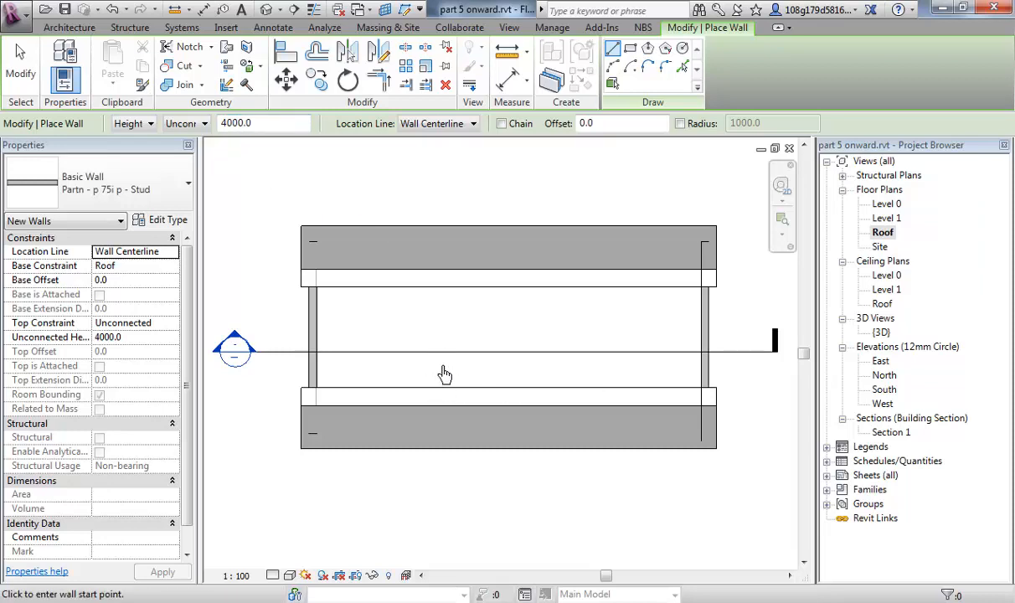
{"action": "left_click", "coordinate": [547, 365]}
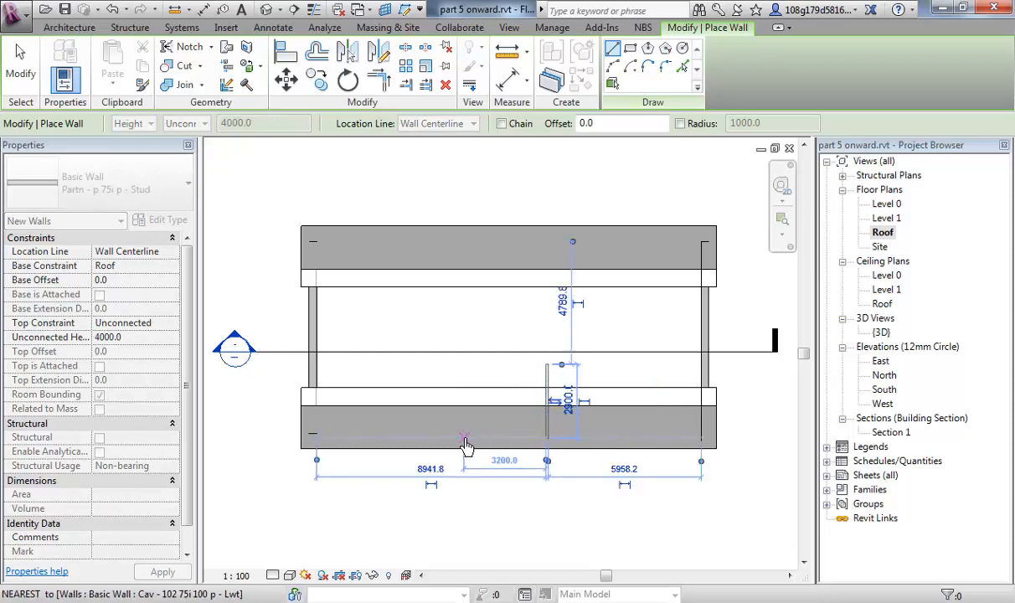
{"action": "left_click", "coordinate": [550, 447]}
{"action": "left_click", "coordinate": [547, 439]}
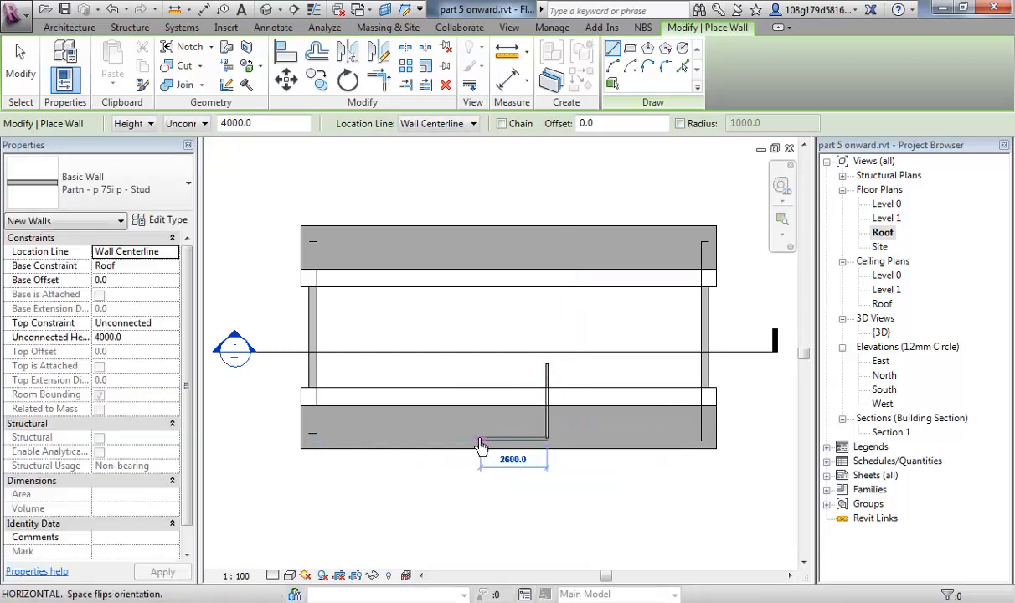
{"action": "left_click", "coordinate": [470, 442]}
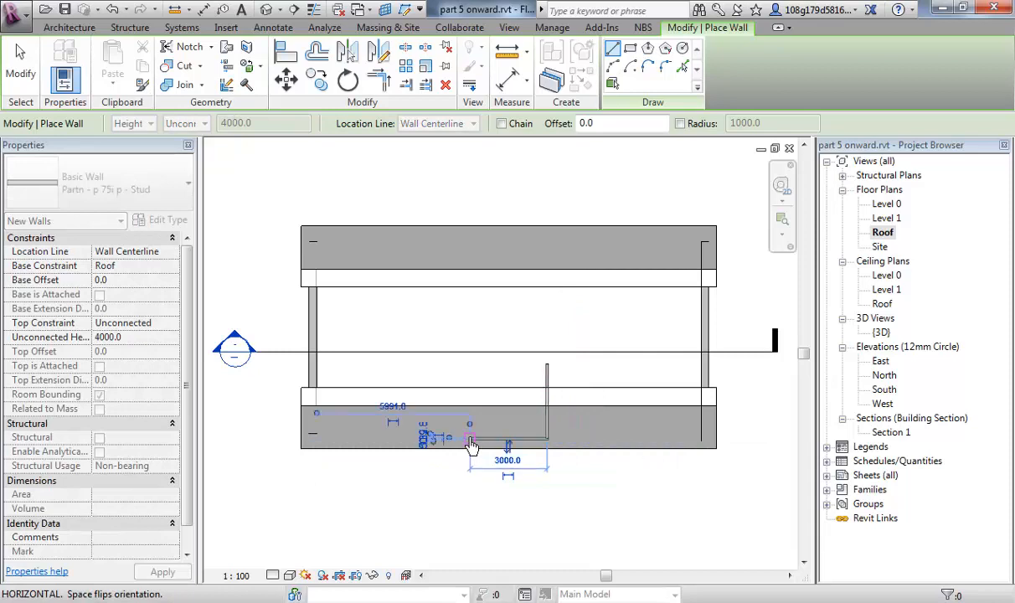
{"action": "left_click", "coordinate": [469, 440]}
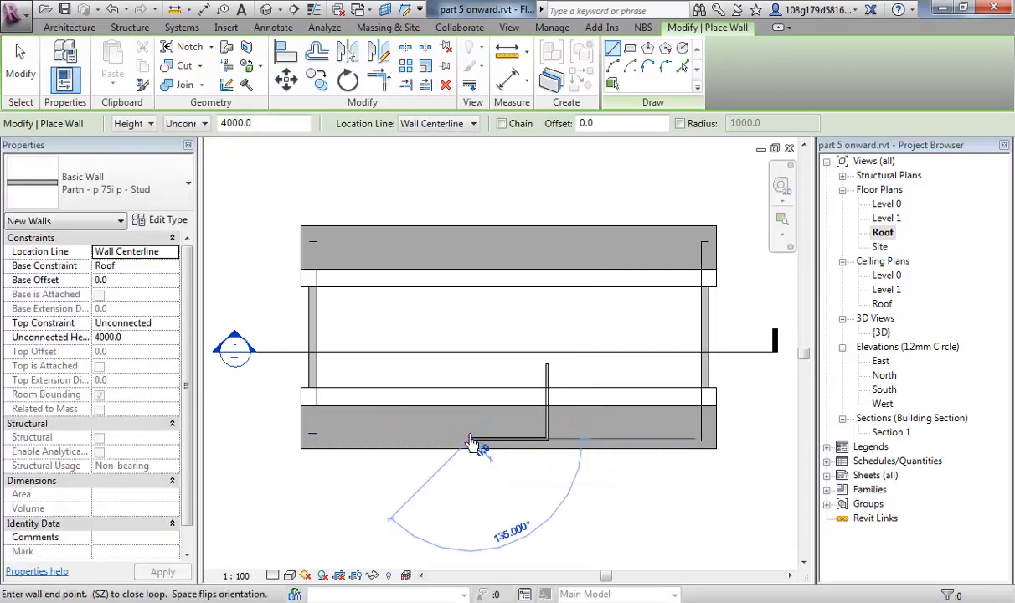
{"action": "left_click", "coordinate": [470, 366]}
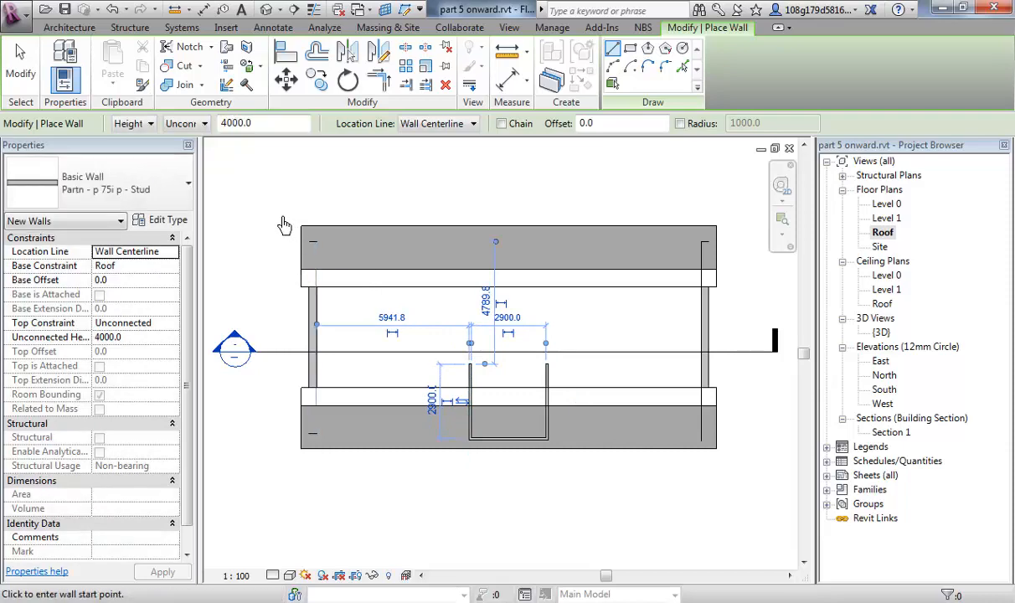
{"action": "key", "text": "Escape"}
{"action": "key", "text": "Escape"}
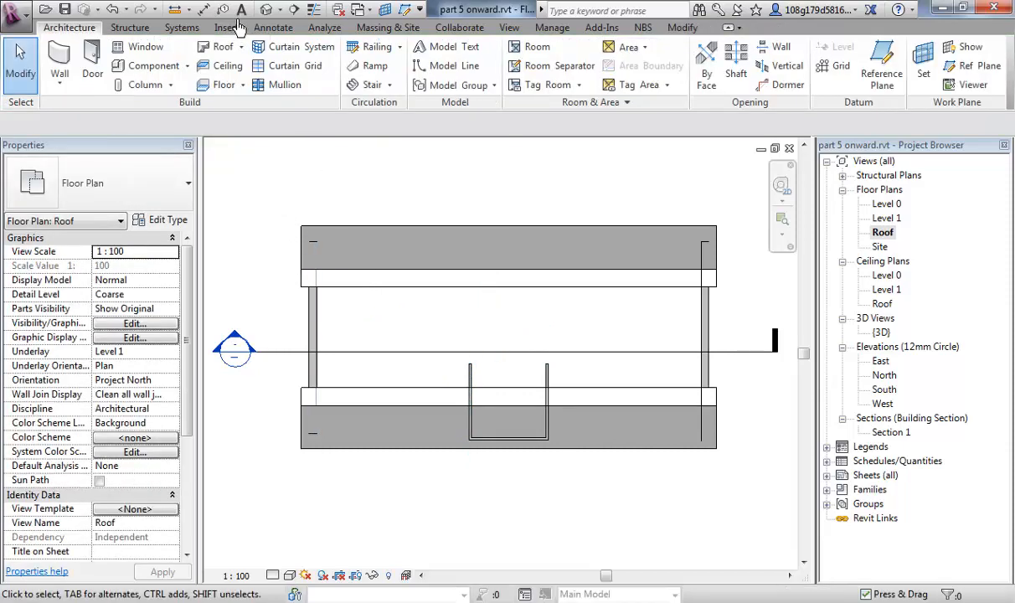
{"action": "left_click", "coordinate": [267, 14]}
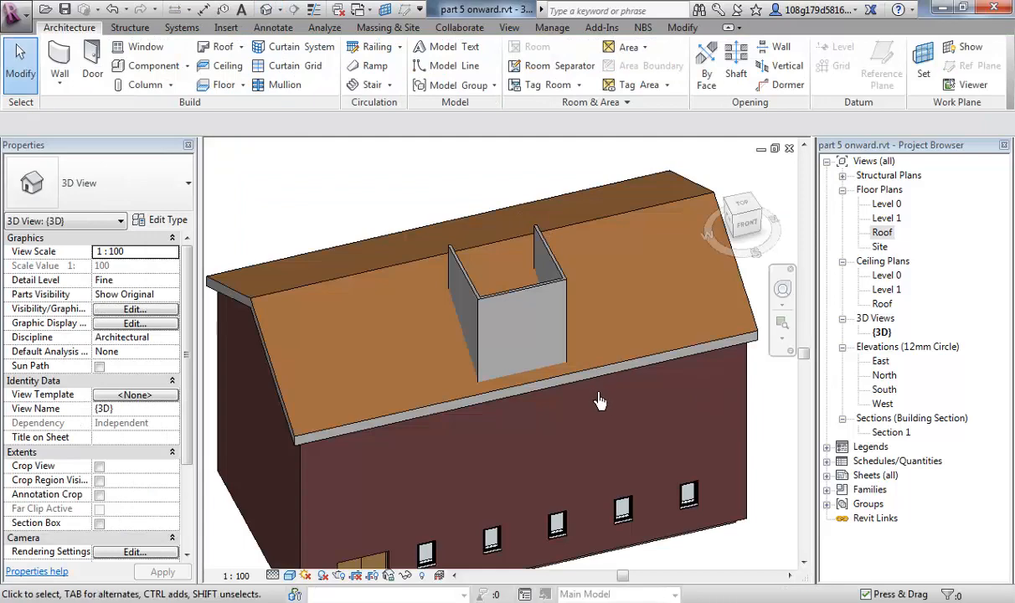
{"action": "middle_click_drag", "start_coordinate": [557, 380], "coordinate": [607, 333], "text": "shift"}
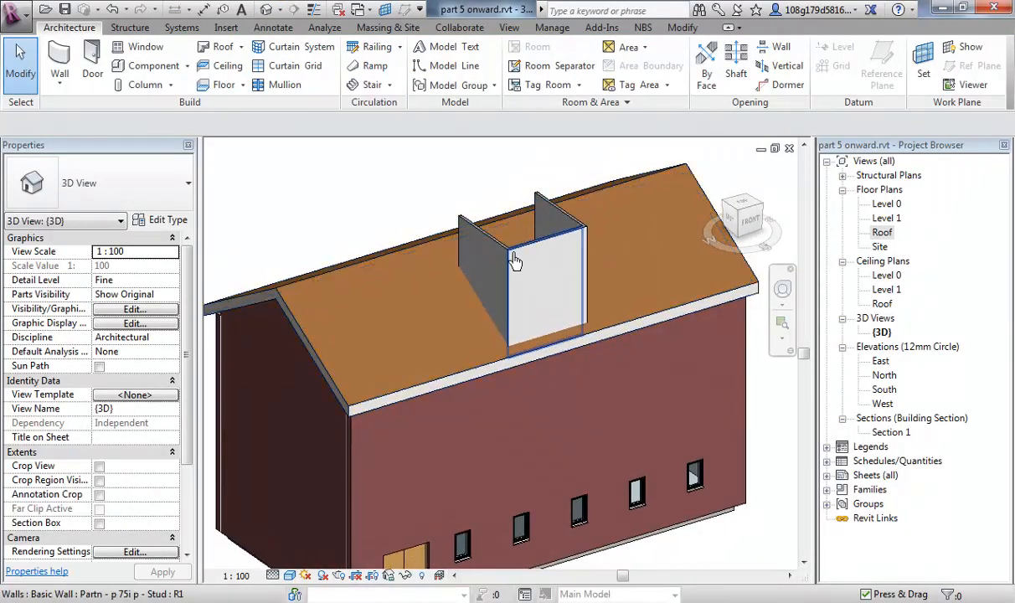
{"action": "left_click", "coordinate": [505, 255]}
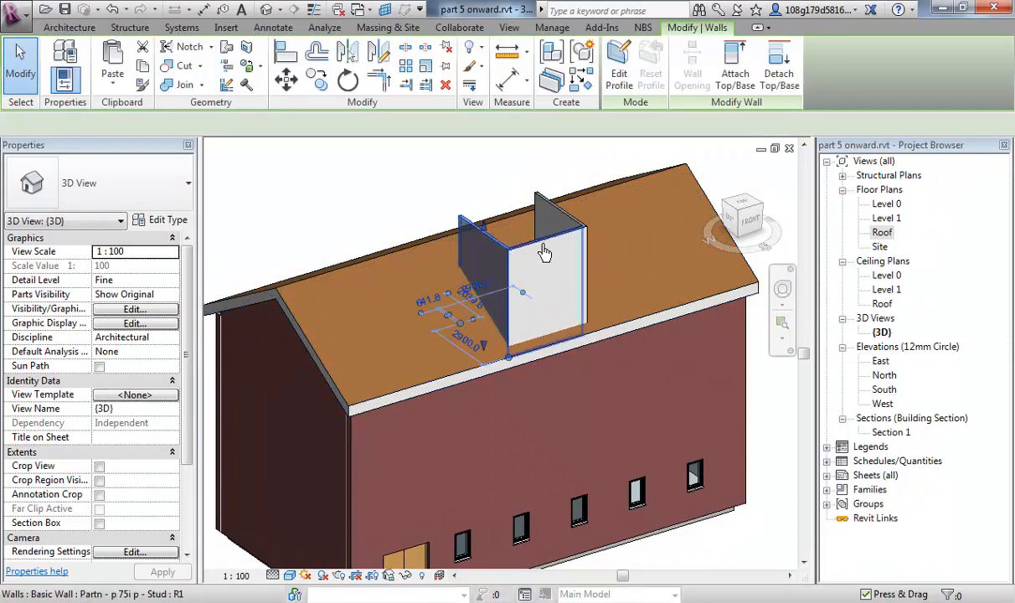
{"action": "left_click", "coordinate": [564, 225], "text": "ctrl"}
{"action": "left_click", "coordinate": [559, 219], "text": "ctrl"}
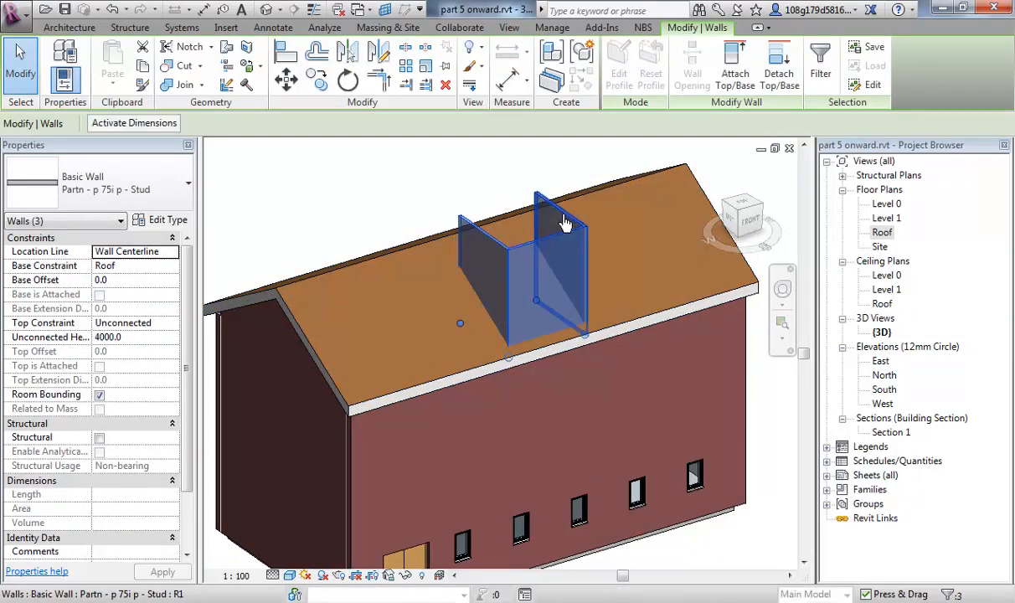
{"action": "left_click", "coordinate": [188, 195]}
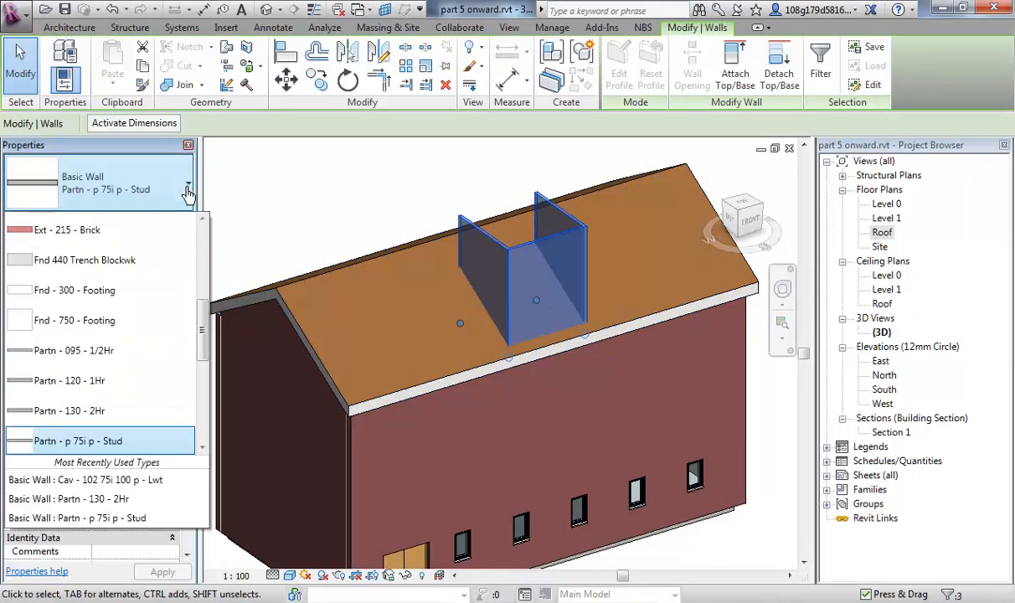
{"action": "scroll", "coordinate": [201, 329], "scroll_direction": "up", "scroll_amount": 3}
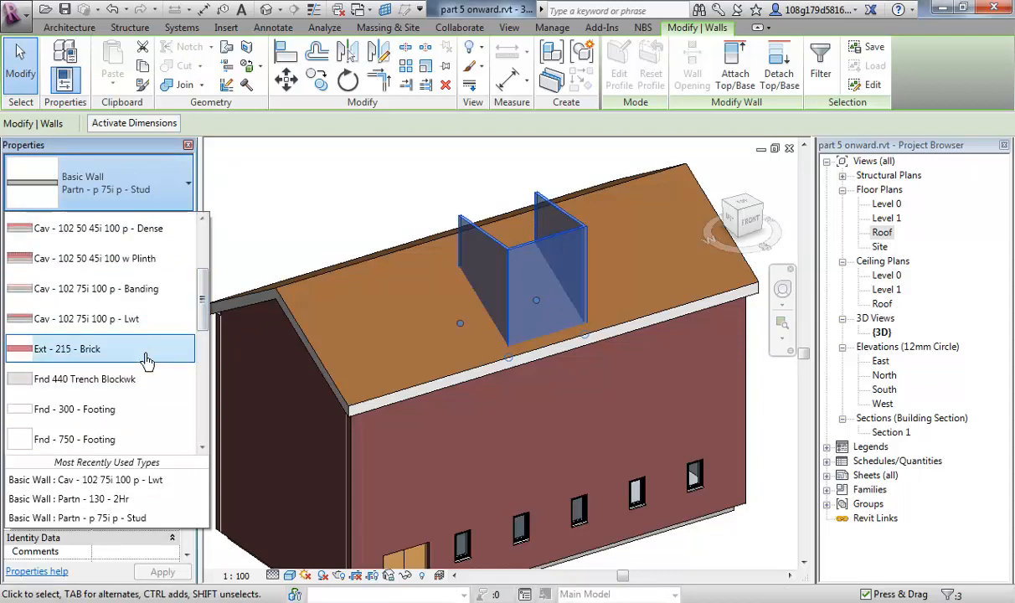
{"action": "scroll", "coordinate": [201, 293], "scroll_direction": "up", "scroll_amount": 1}
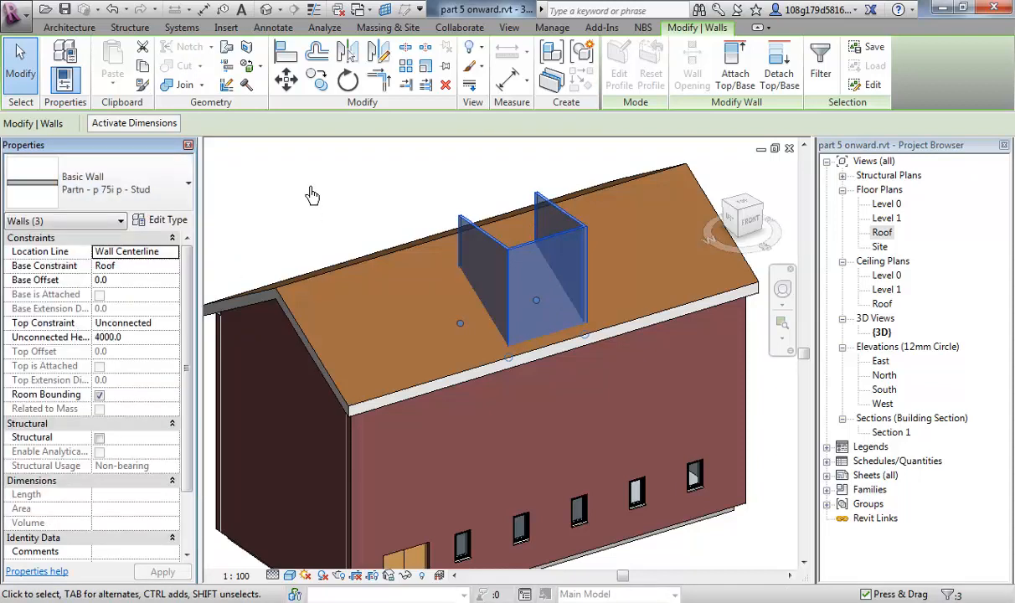
- Match the three new walls on the roof to the main building's Cav - 102 75i 100 p - Lwt wall type
{"action": "left_click", "coordinate": [141, 84]}
{"action": "left_click", "coordinate": [744, 358]}
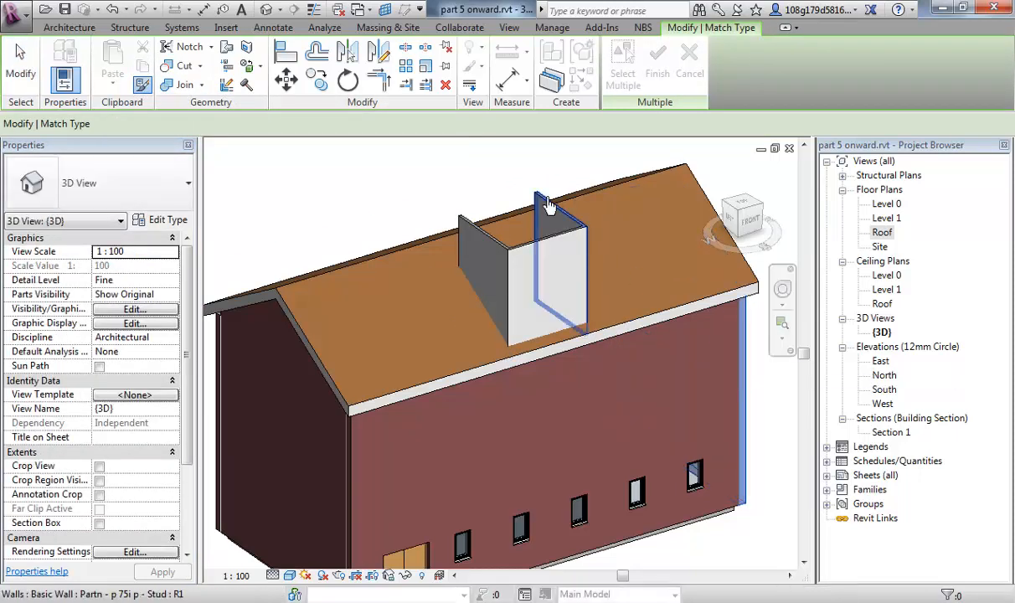
{"action": "left_click", "coordinate": [549, 201]}
{"action": "left_click", "coordinate": [562, 247]}
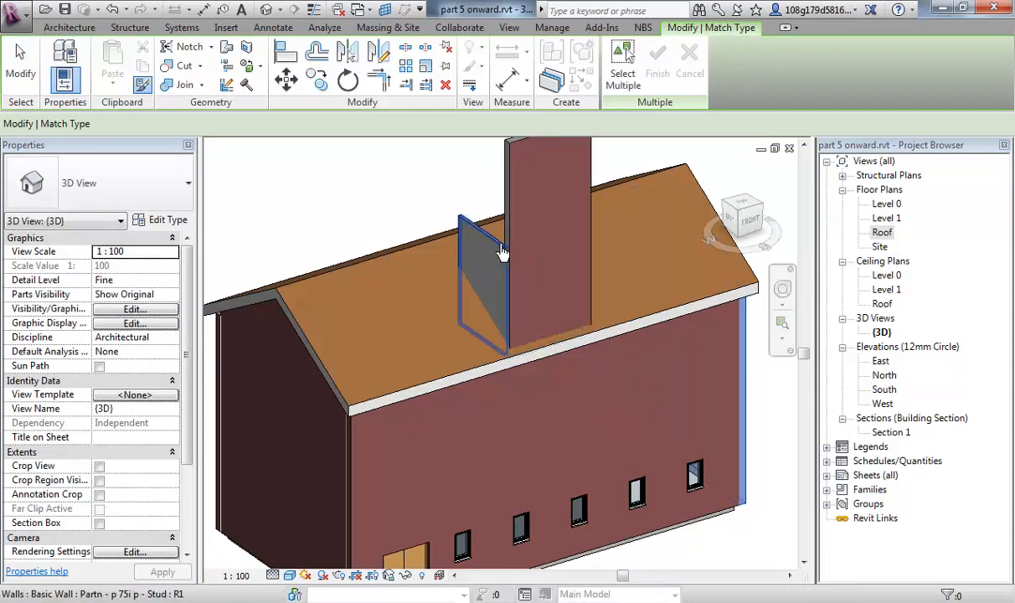
{"action": "left_click", "coordinate": [473, 239]}
{"action": "scroll", "coordinate": [424, 222], "scroll_direction": "down", "scroll_amount": 2}
{"action": "middle_click_drag", "start_coordinate": [425, 222], "coordinate": [366, 270], "text": "shift"}
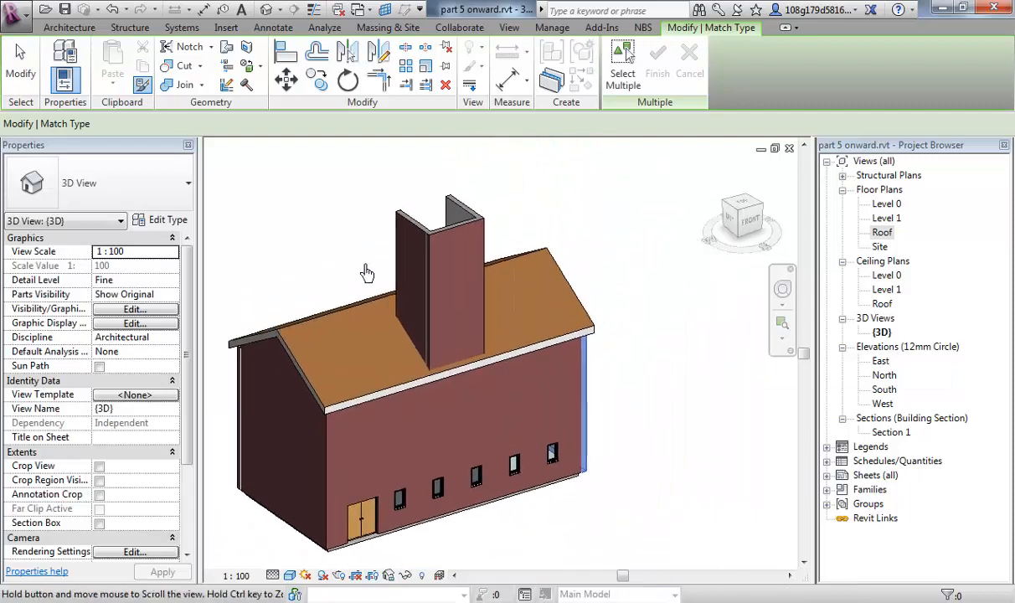
{"action": "key", "text": "Escape"}
- Set the unconnected height of all three dormer walls to 4000 mm
{"action": "left_click", "coordinate": [463, 222]}
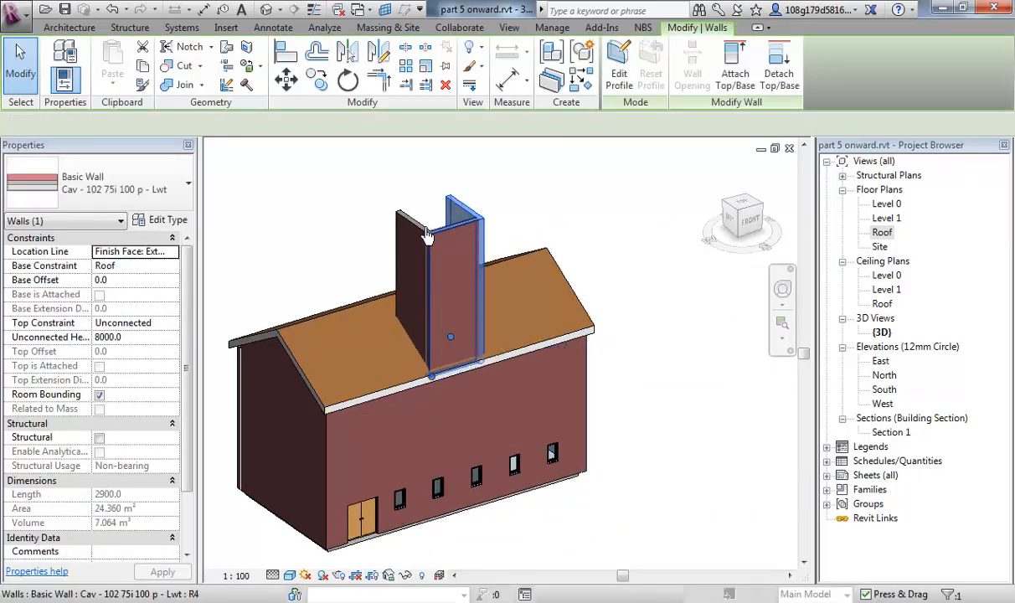
{"action": "left_click", "coordinate": [408, 224], "text": "ctrl"}
{"action": "left_click", "coordinate": [408, 224], "text": "ctrl"}
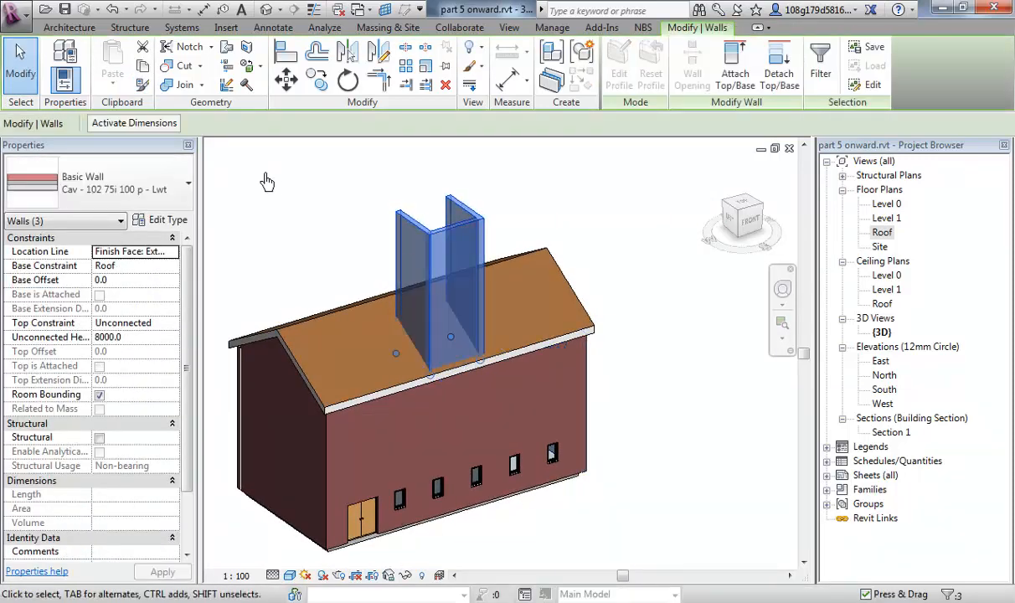
{"action": "left_click", "coordinate": [130, 337]}
{"action": "type", "text": "4"}
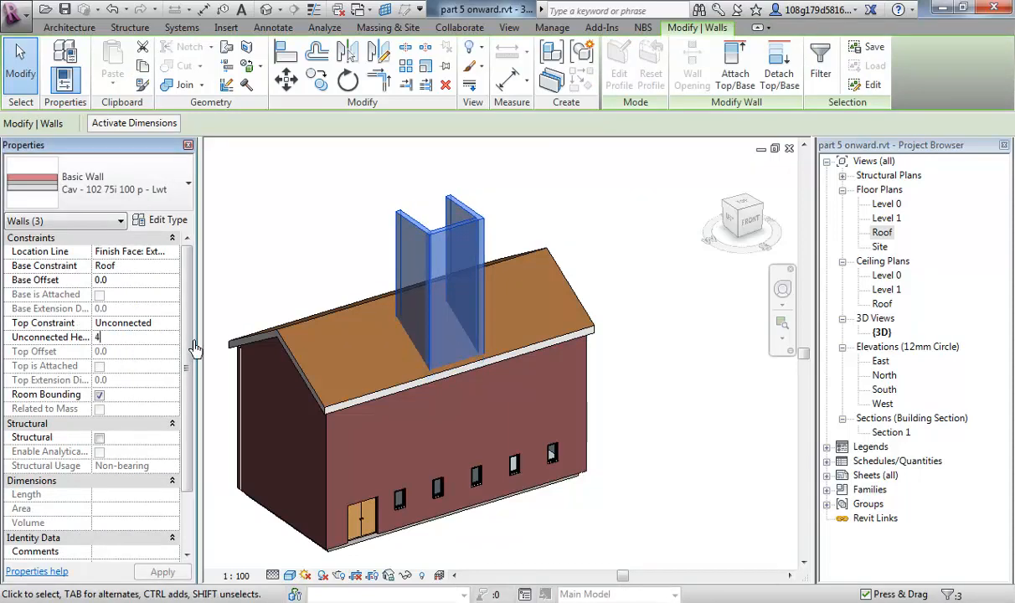
{"action": "type", "text": "000.0"}
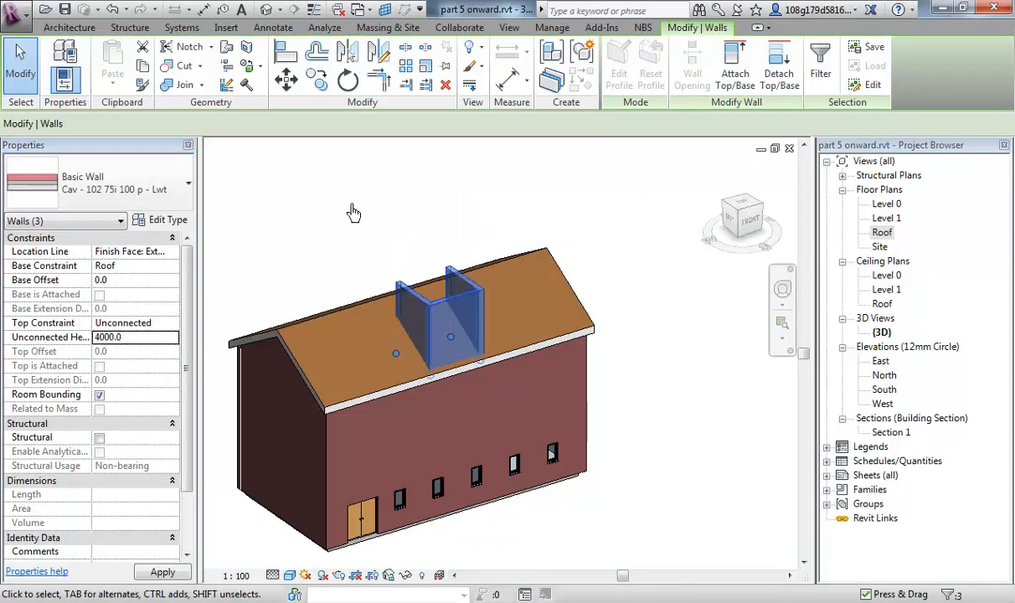
{"action": "left_click", "coordinate": [343, 235]}
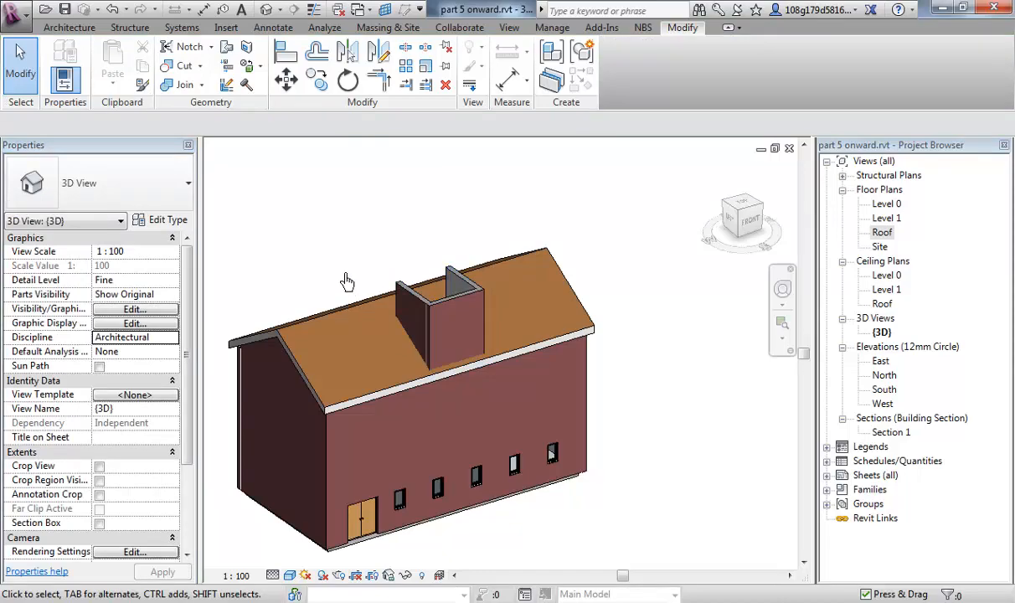
- Start a Roof by Extrusion using the dormer front wall's outer face as work plane, with reference level Roof and offset 0.0
{"action": "scroll", "coordinate": [347, 281], "scroll_direction": "up", "scroll_amount": 5}
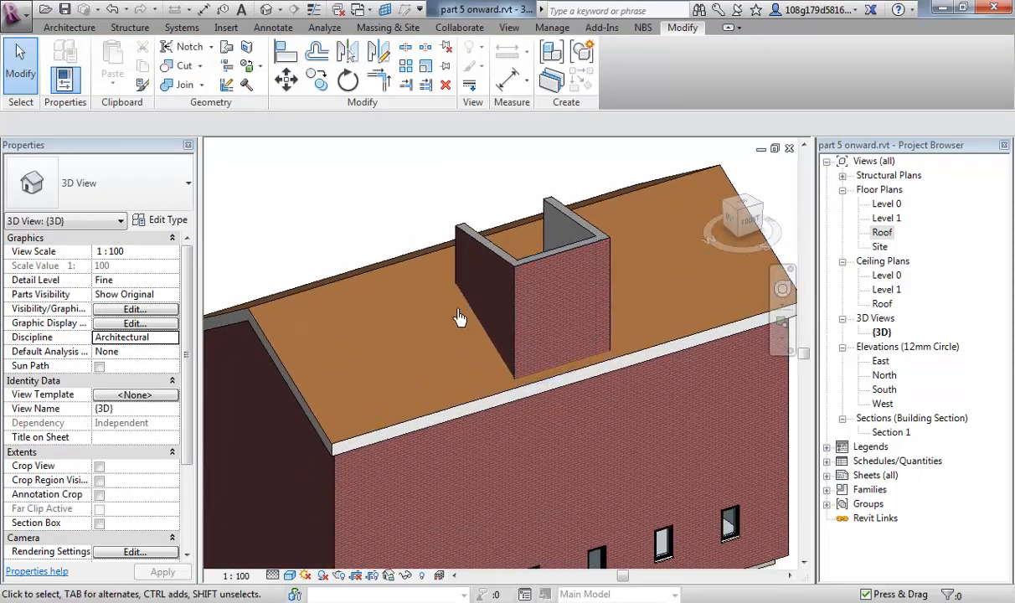
{"action": "middle_click_drag", "start_coordinate": [459, 318], "coordinate": [453, 194], "text": "shift"}
{"action": "scroll", "coordinate": [456, 186], "scroll_direction": "up", "scroll_amount": 5}
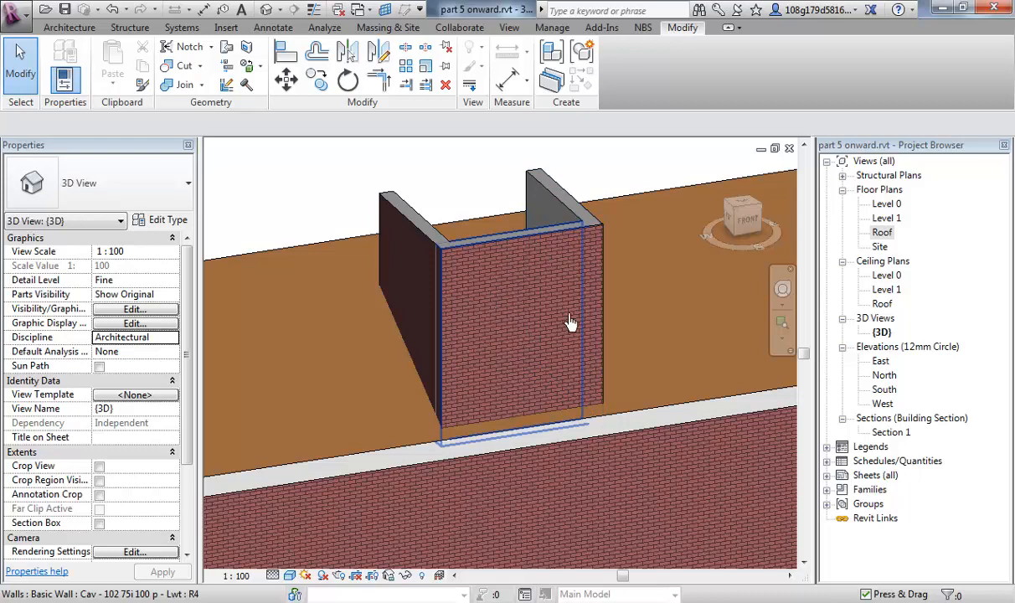
{"action": "scroll", "coordinate": [529, 324], "scroll_direction": "down", "scroll_amount": 2}
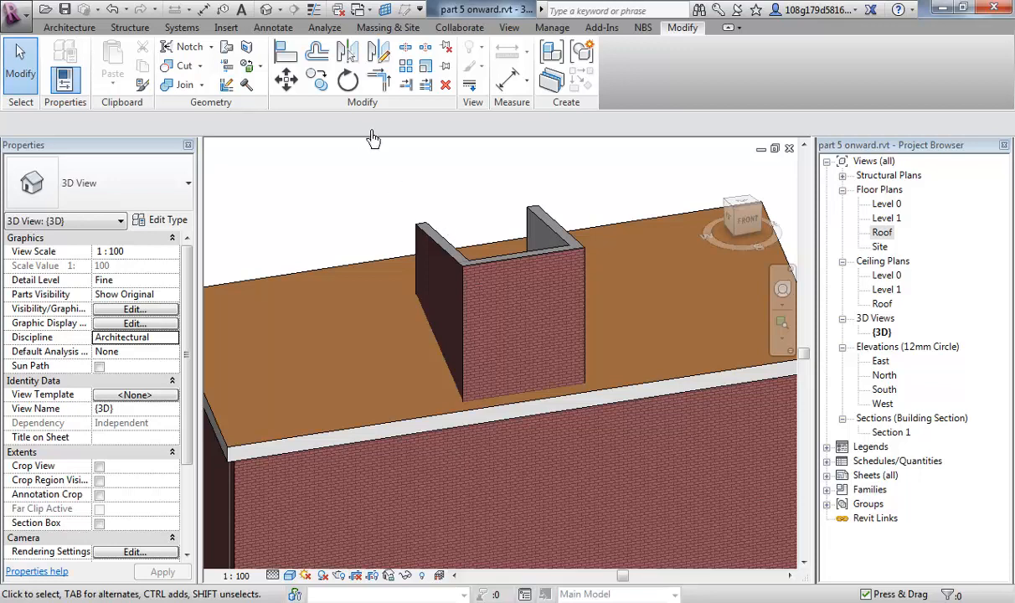
{"action": "left_click", "coordinate": [72, 27]}
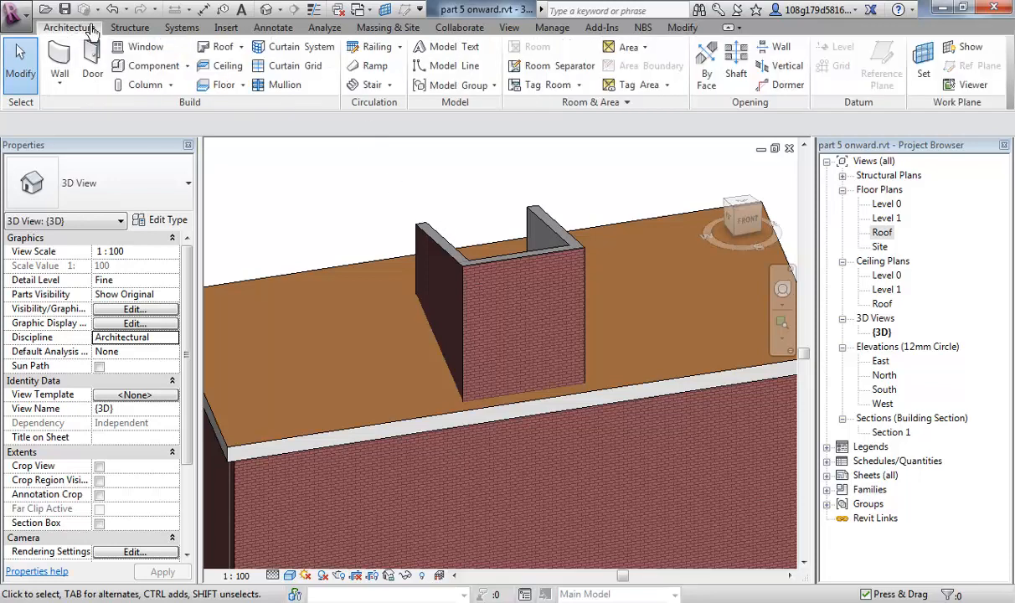
{"action": "left_click", "coordinate": [241, 52]}
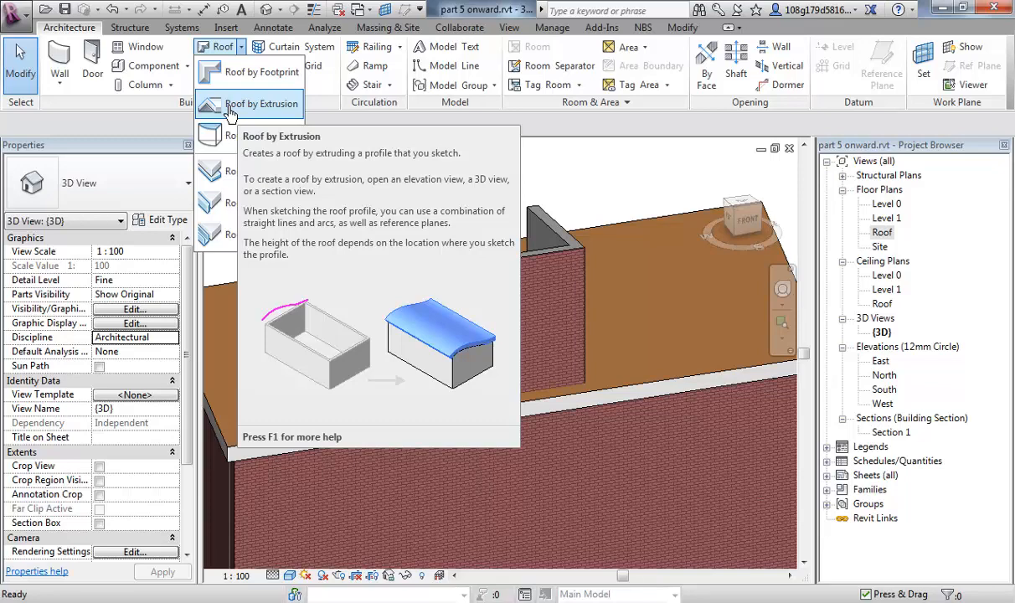
{"action": "left_click", "coordinate": [232, 112]}
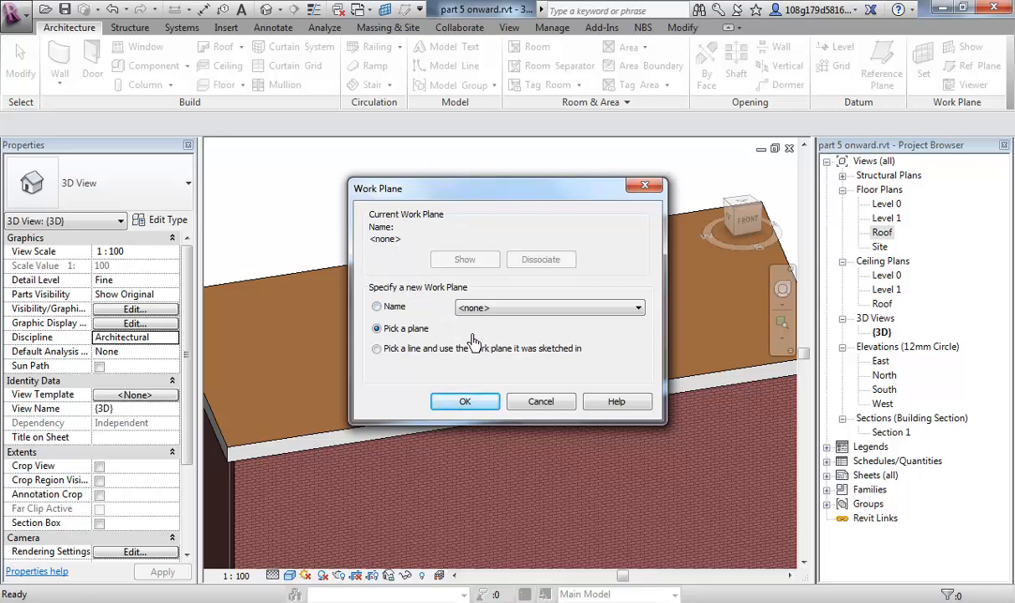
{"action": "left_click", "coordinate": [465, 402]}
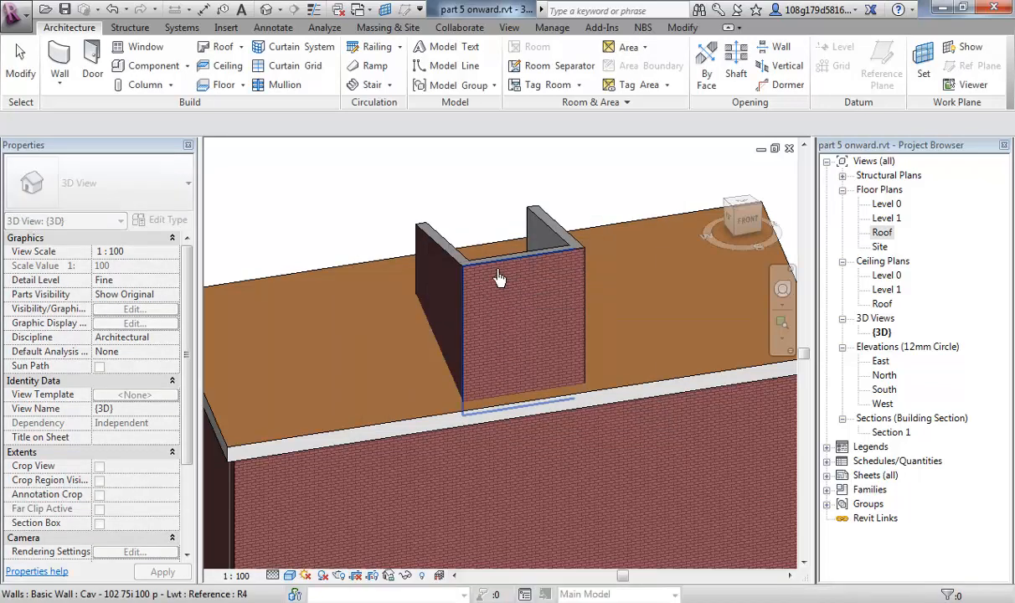
{"action": "left_click", "coordinate": [543, 273]}
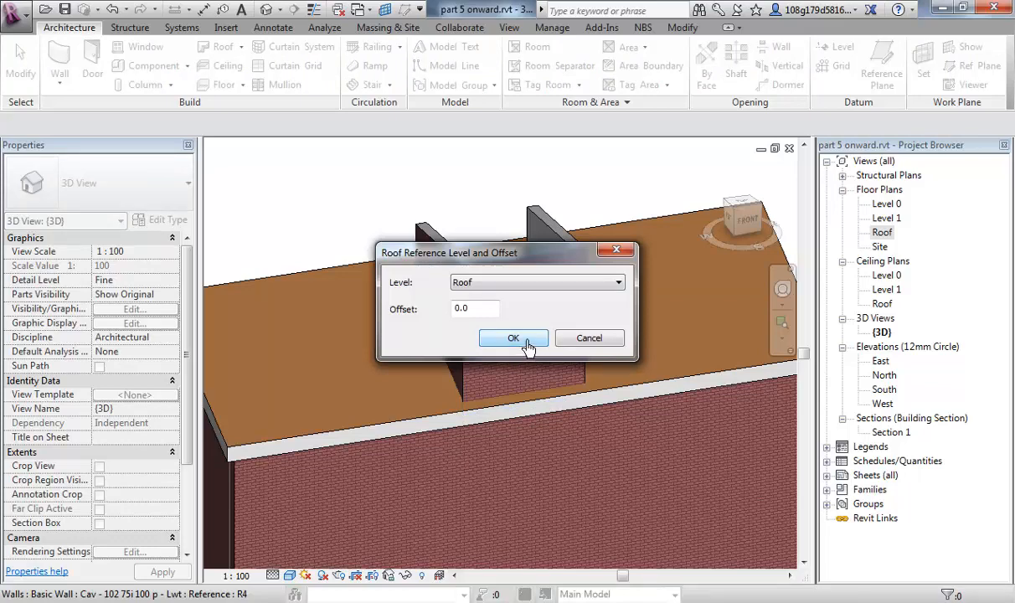
{"action": "left_click", "coordinate": [514, 339]}
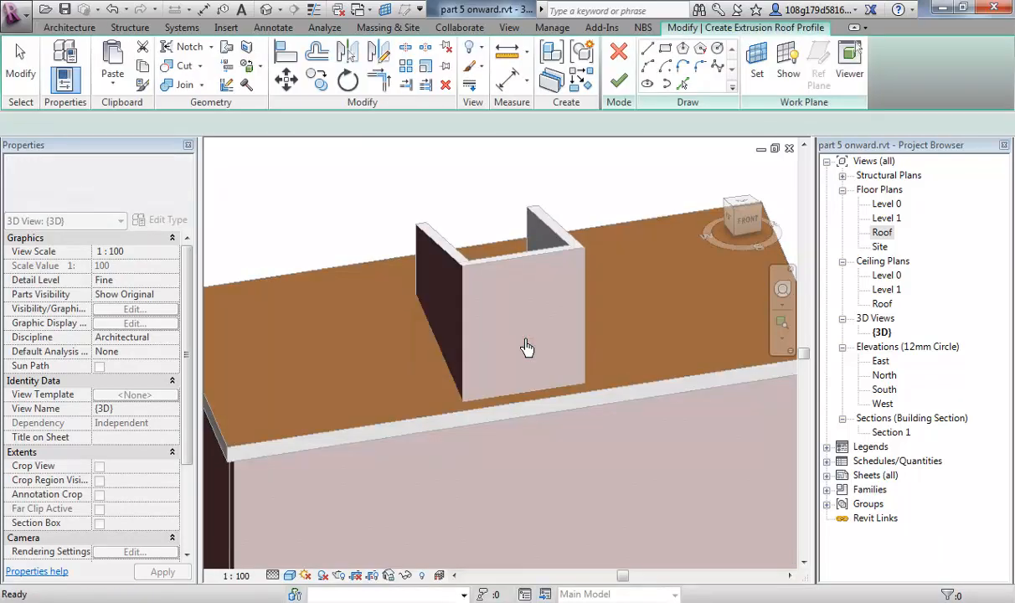
- Show the active work plane on the dormer's front wall and orient the 3D view to Front
{"action": "scroll", "coordinate": [591, 269], "scroll_direction": "up", "scroll_amount": 3}
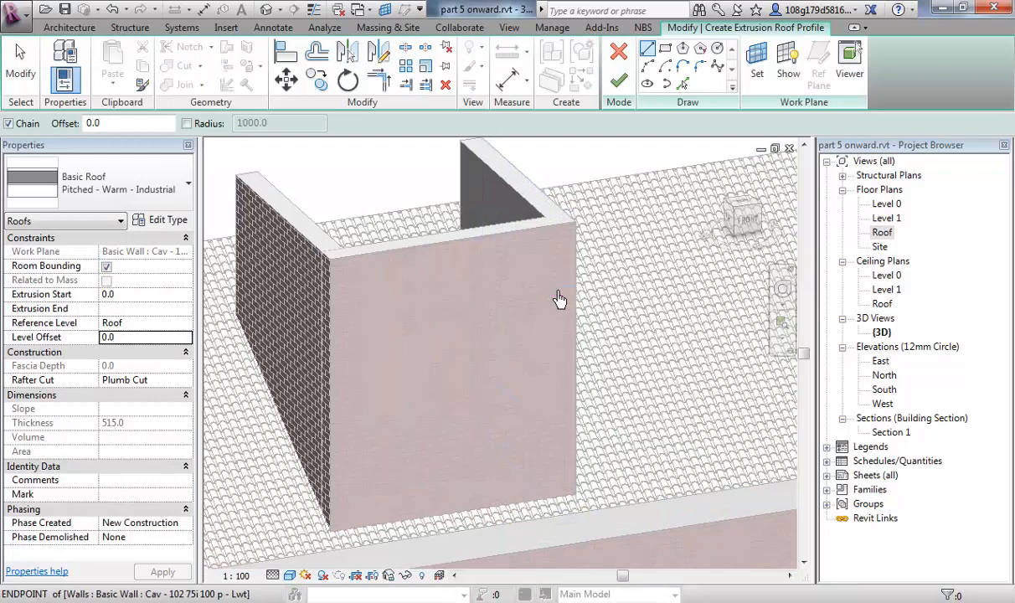
{"action": "scroll", "coordinate": [559, 297], "scroll_direction": "down", "scroll_amount": 1}
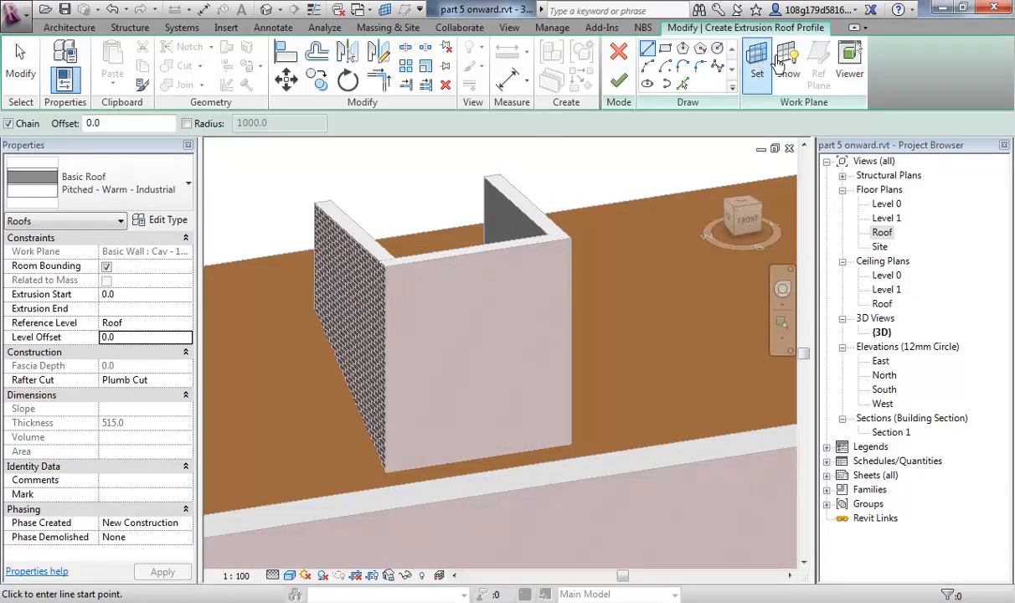
{"action": "left_click", "coordinate": [794, 67]}
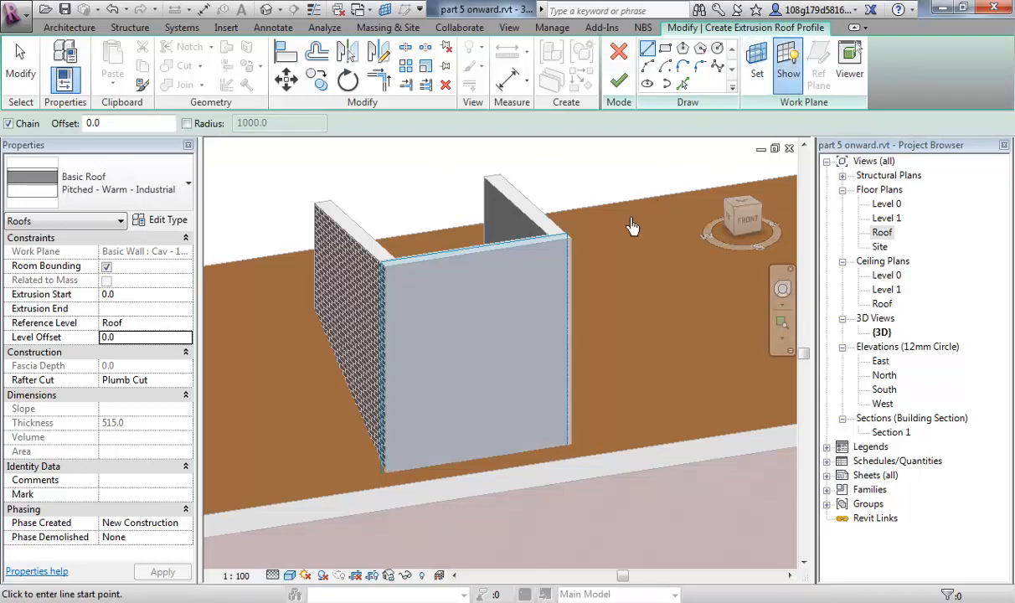
{"action": "left_click", "coordinate": [749, 222]}
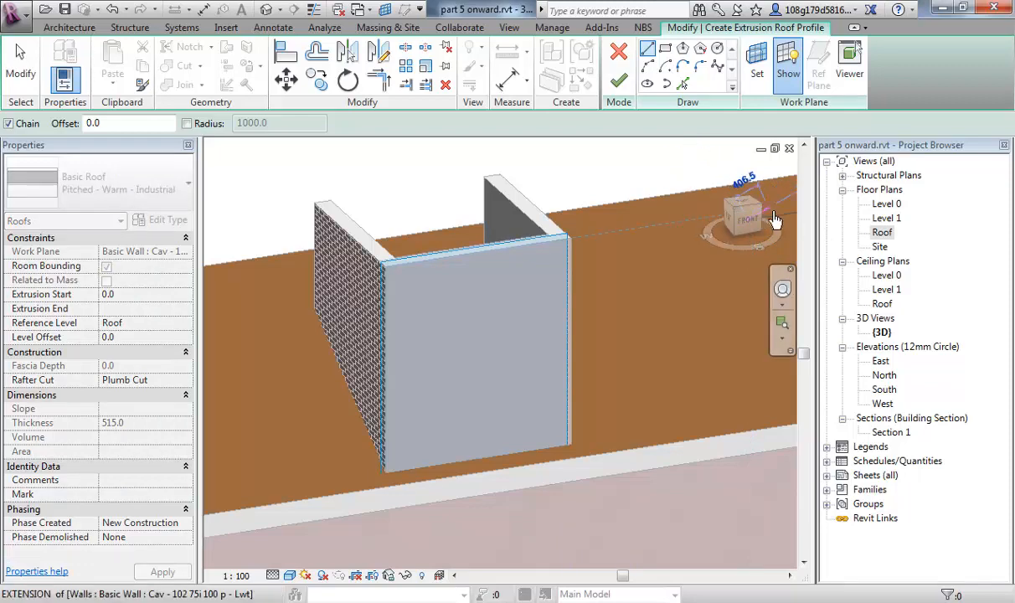
{"action": "key", "text": "Escape"}
{"action": "left_click", "coordinate": [747, 218]}
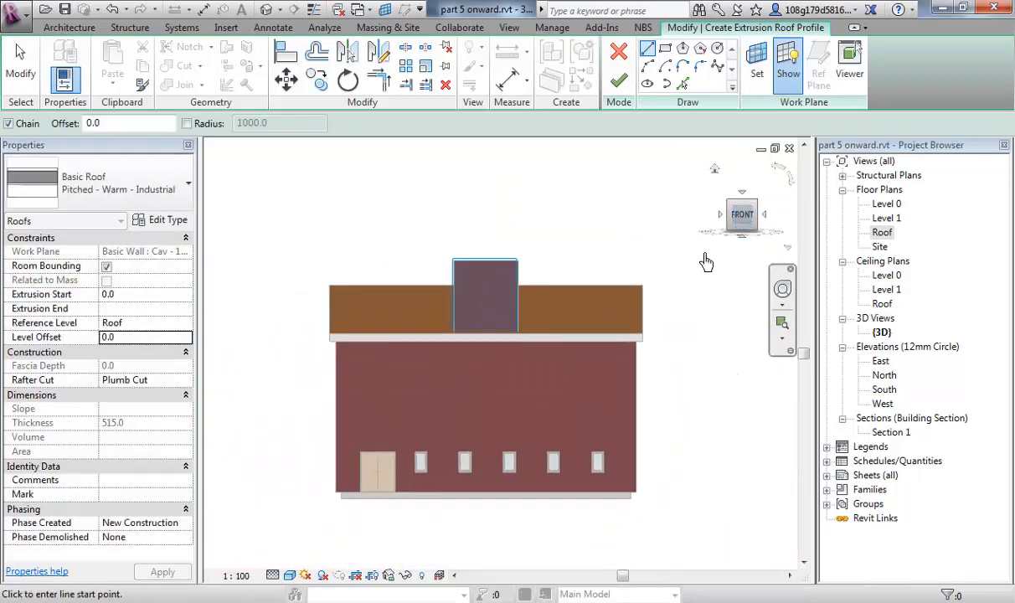
- Sketch a roof profile line from the dormer wall's centre down past its left edge, about 2400 mm long at a 25° slope
{"action": "scroll", "coordinate": [555, 251], "scroll_direction": "up", "scroll_amount": 6}
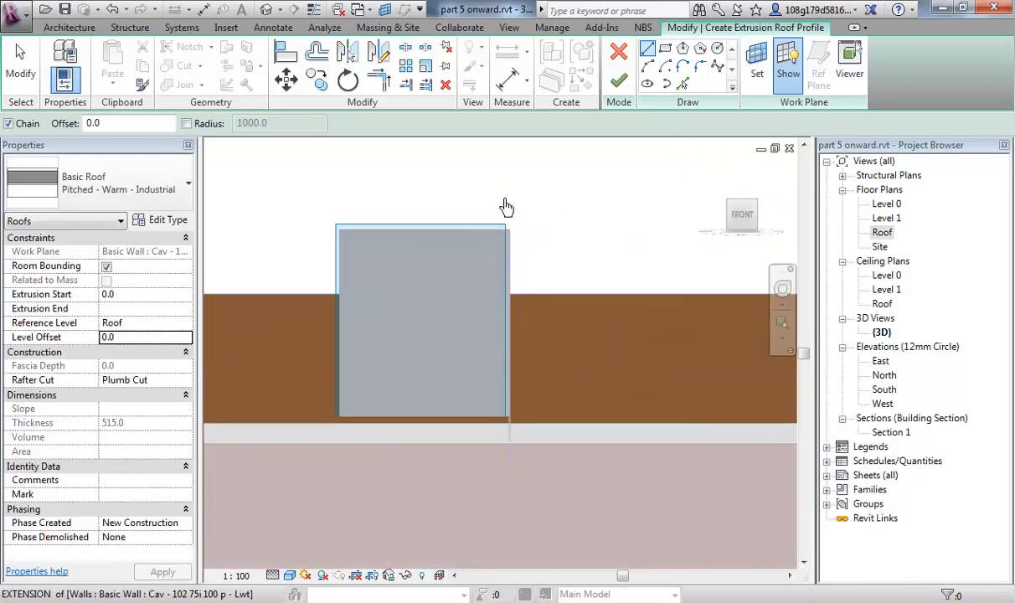
{"action": "middle_click_drag", "start_coordinate": [531, 189], "coordinate": [560, 181]}
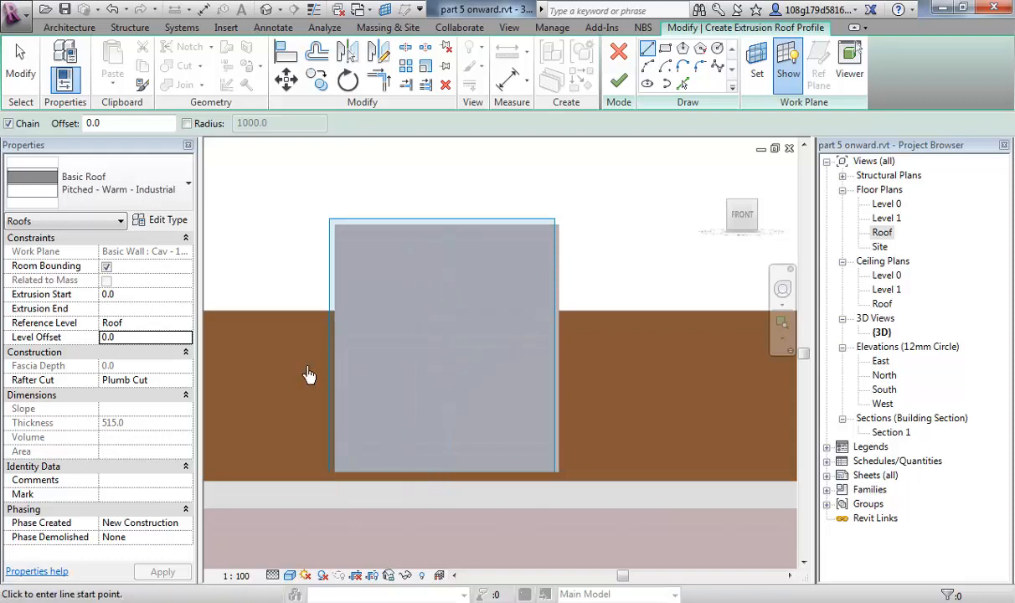
{"action": "left_click", "coordinate": [445, 323]}
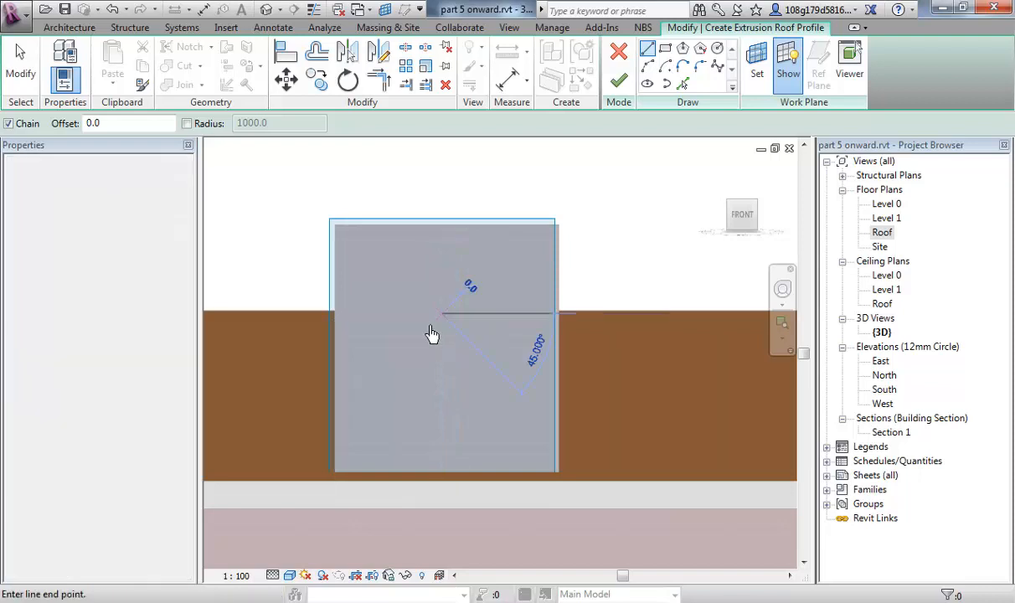
{"action": "left_click", "coordinate": [296, 383]}
{"action": "key", "text": "Escape"}
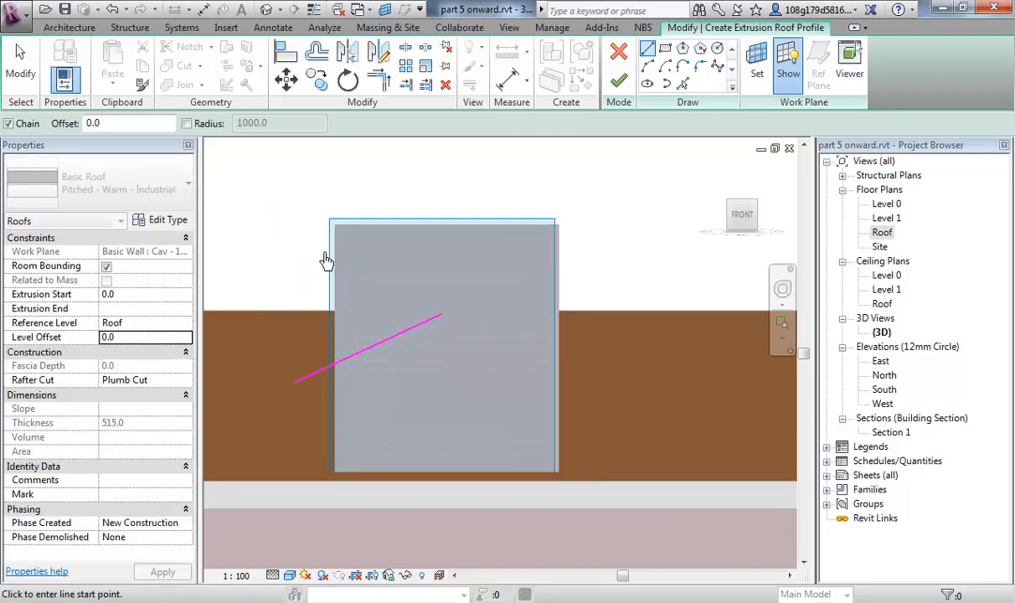
{"action": "key", "text": "Escape"}
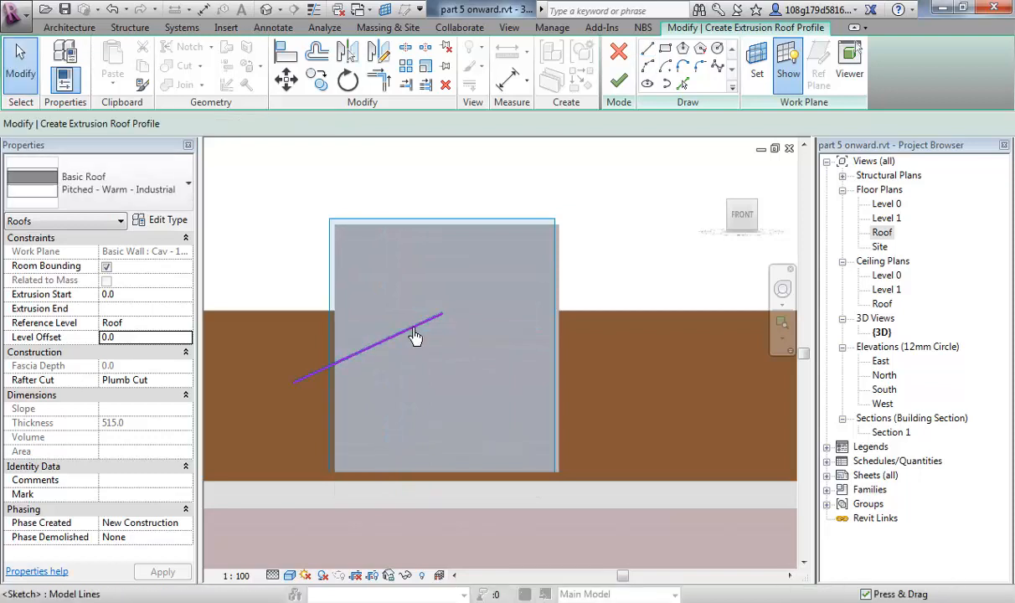
- Mirror a copy of the sloping profile line about a vertical axis drawn through its upper endpoint
{"action": "left_click", "coordinate": [415, 336]}
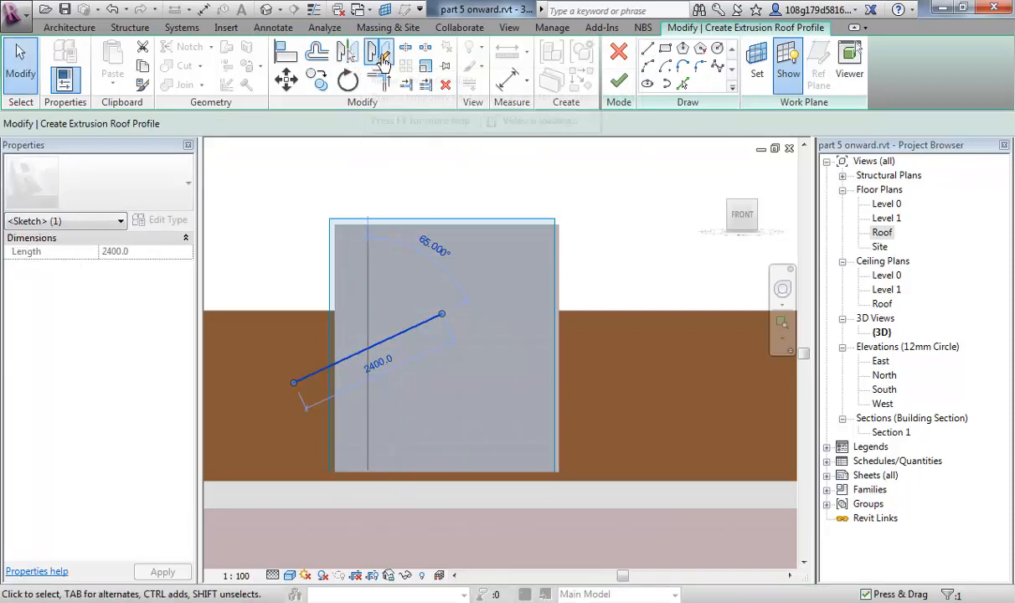
{"action": "left_click", "coordinate": [380, 59]}
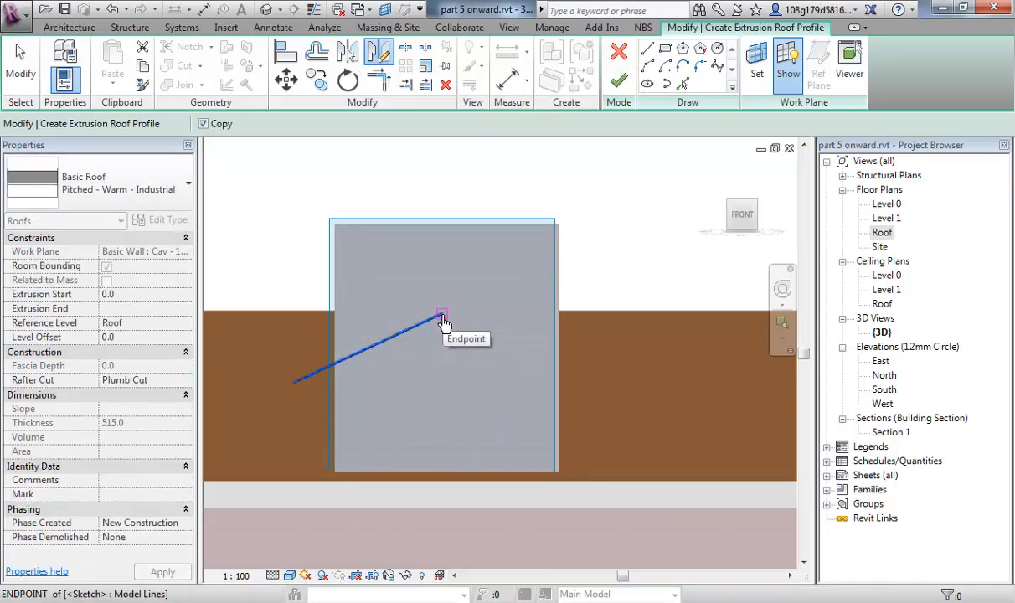
{"action": "left_click", "coordinate": [441, 317]}
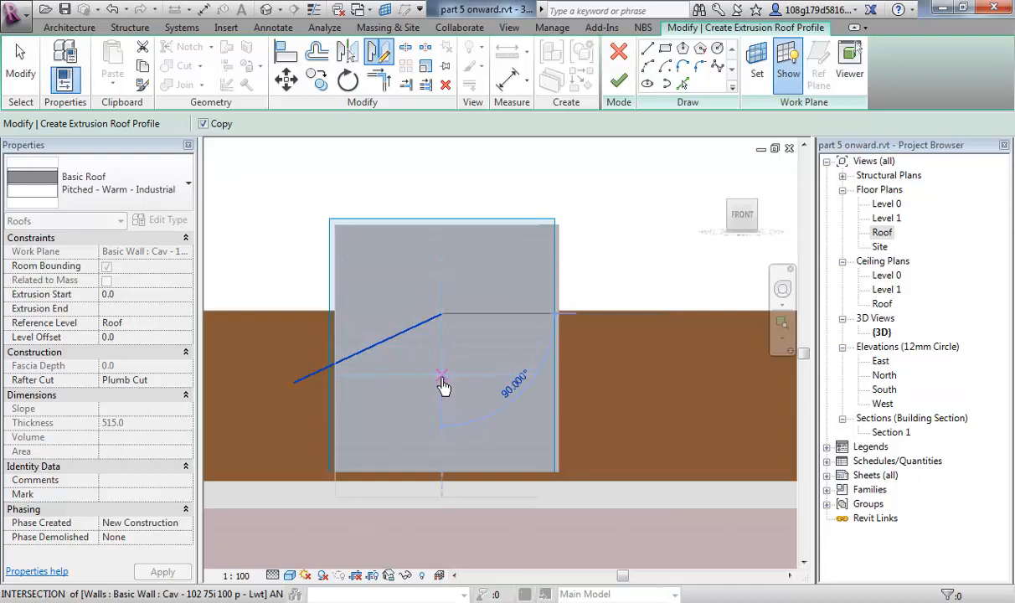
{"action": "left_click", "coordinate": [443, 388]}
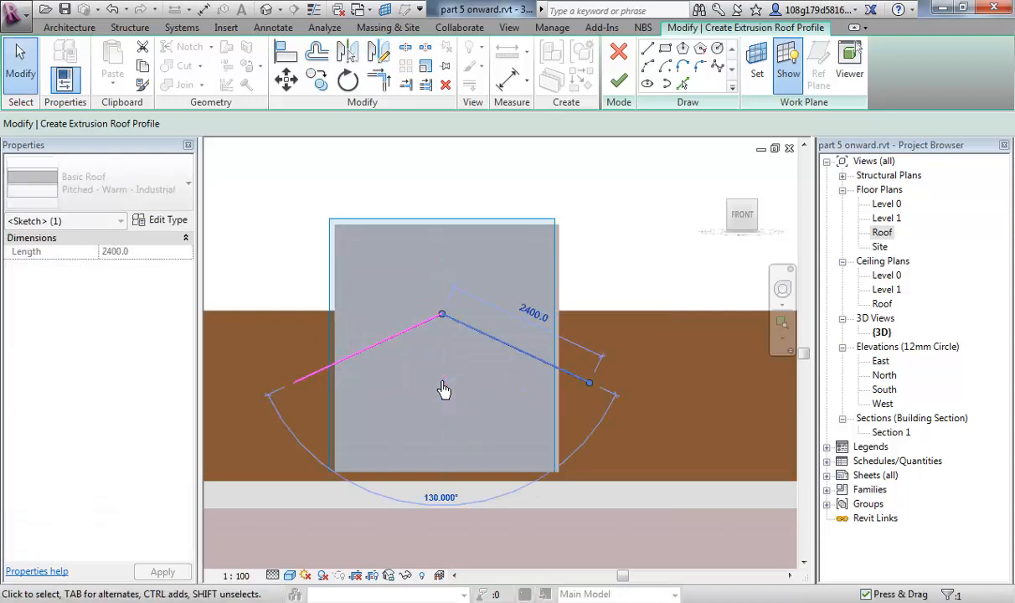
{"action": "left_click", "coordinate": [316, 201]}
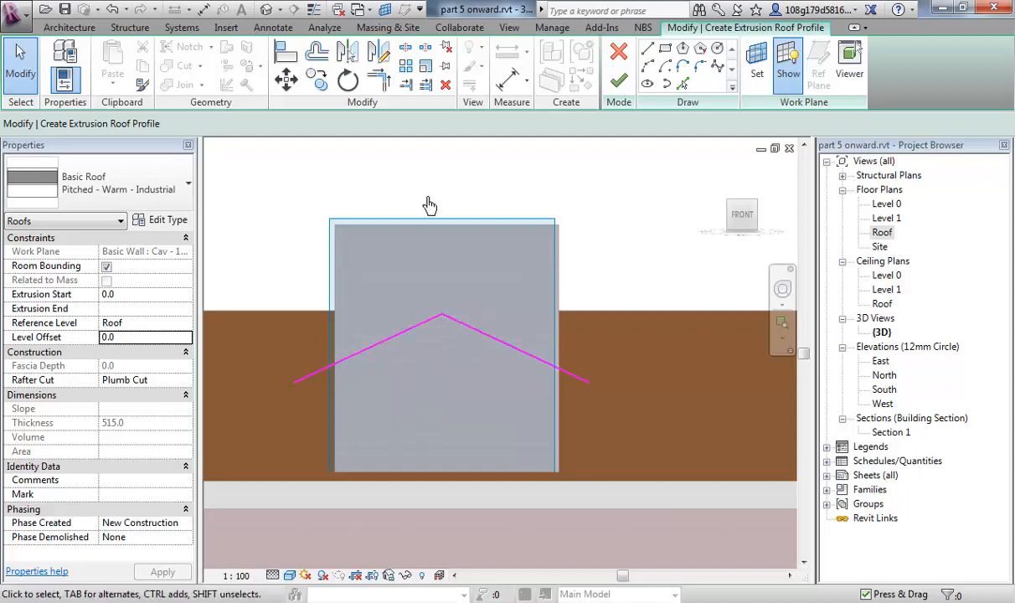
- Finish the gable profile to create the Pitched - Warm - Industrial extruded dormer roof
{"action": "middle_click_drag", "start_coordinate": [430, 205], "coordinate": [443, 185]}
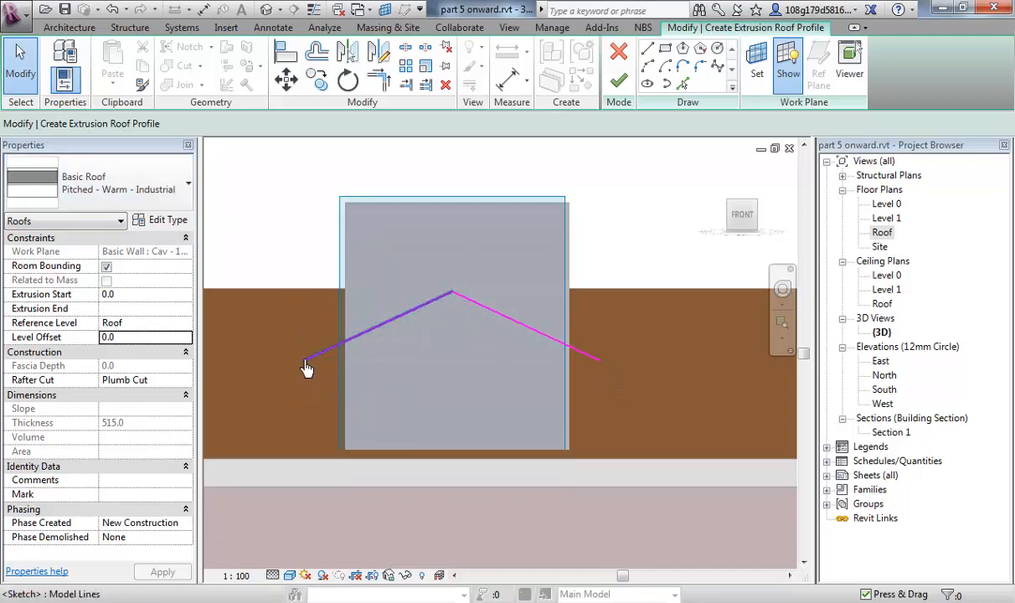
{"action": "left_click", "coordinate": [618, 84]}
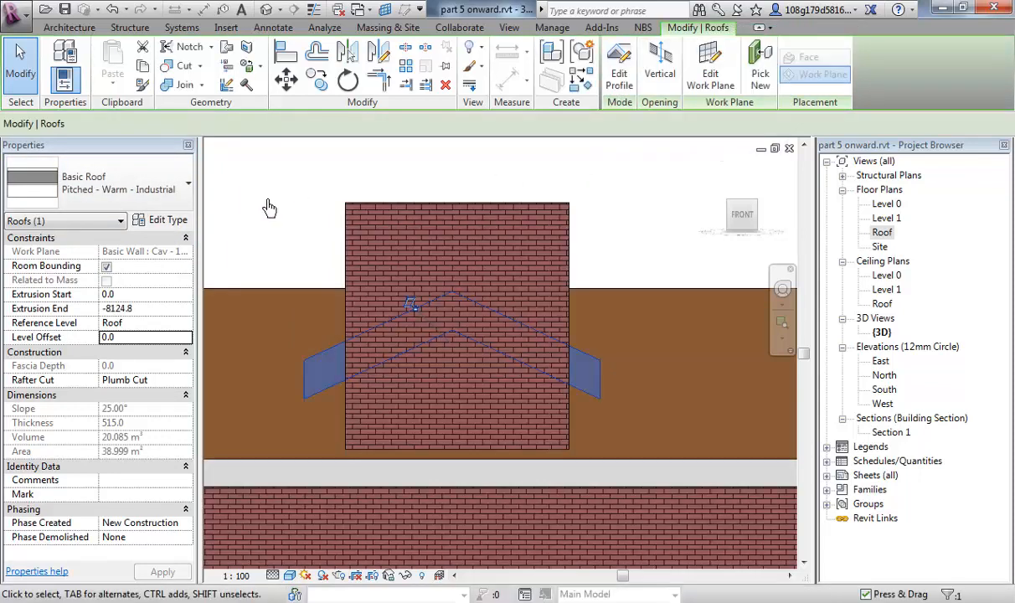
{"action": "left_click", "coordinate": [347, 182]}
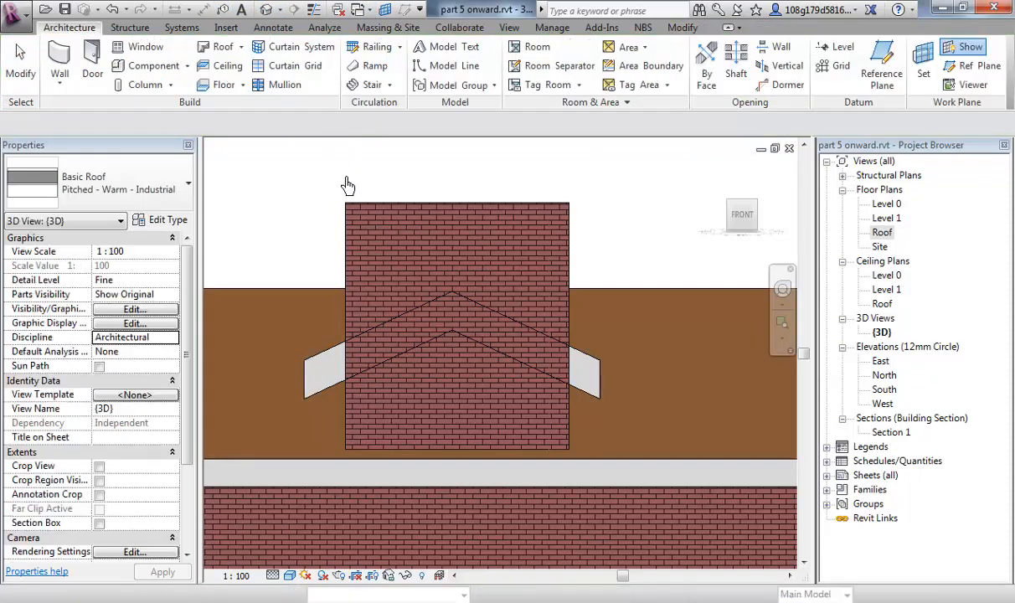
- Change the extruded dormer roof's type to Pitched - Warm Timber - Ins Over
{"action": "left_click", "coordinate": [731, 211]}
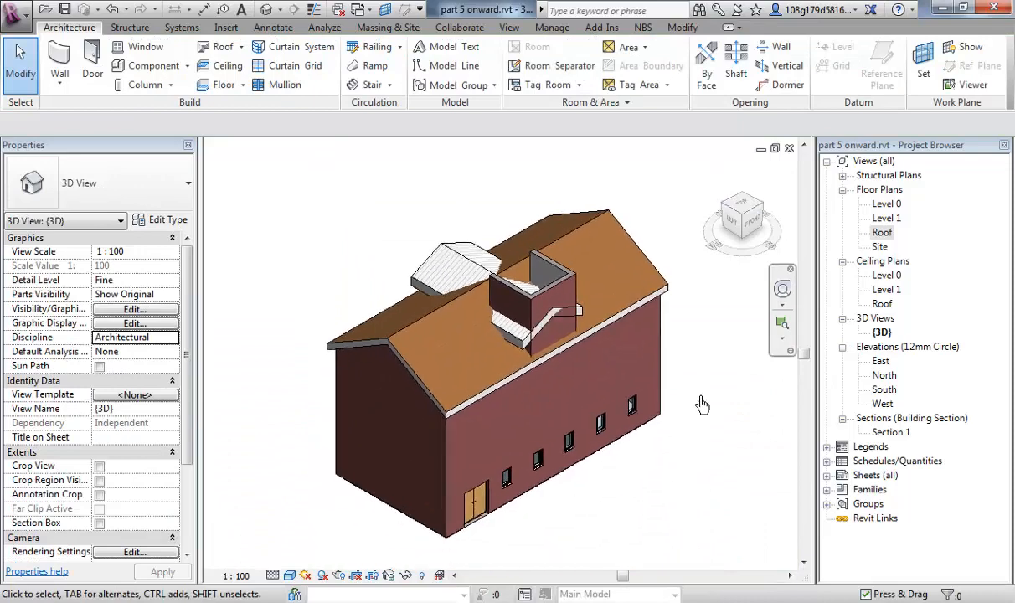
{"action": "middle_click_drag", "start_coordinate": [532, 406], "coordinate": [422, 297], "text": "shift"}
{"action": "scroll", "coordinate": [402, 252], "scroll_direction": "up", "scroll_amount": 2}
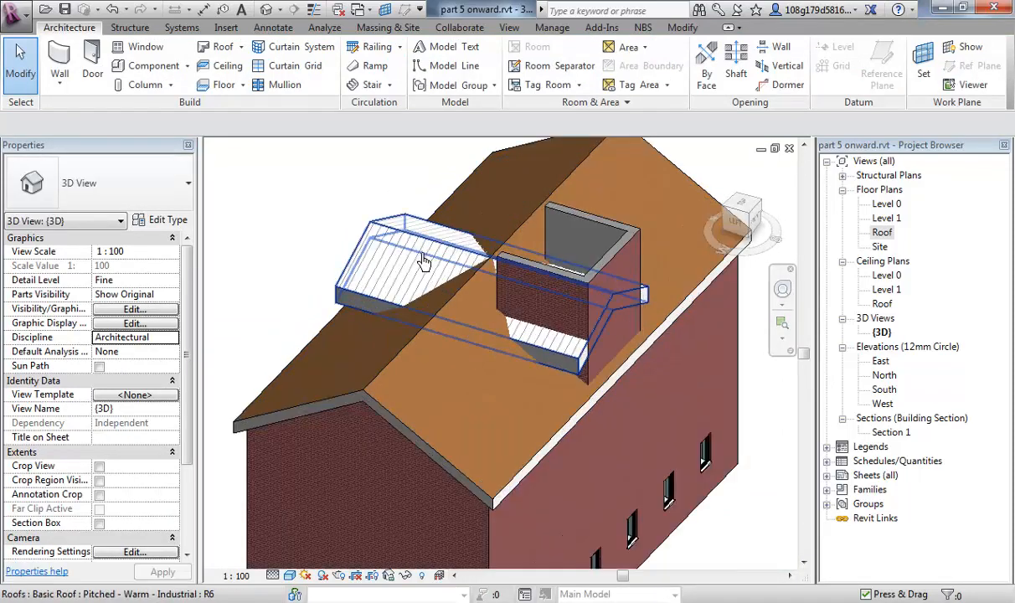
{"action": "left_click", "coordinate": [378, 233]}
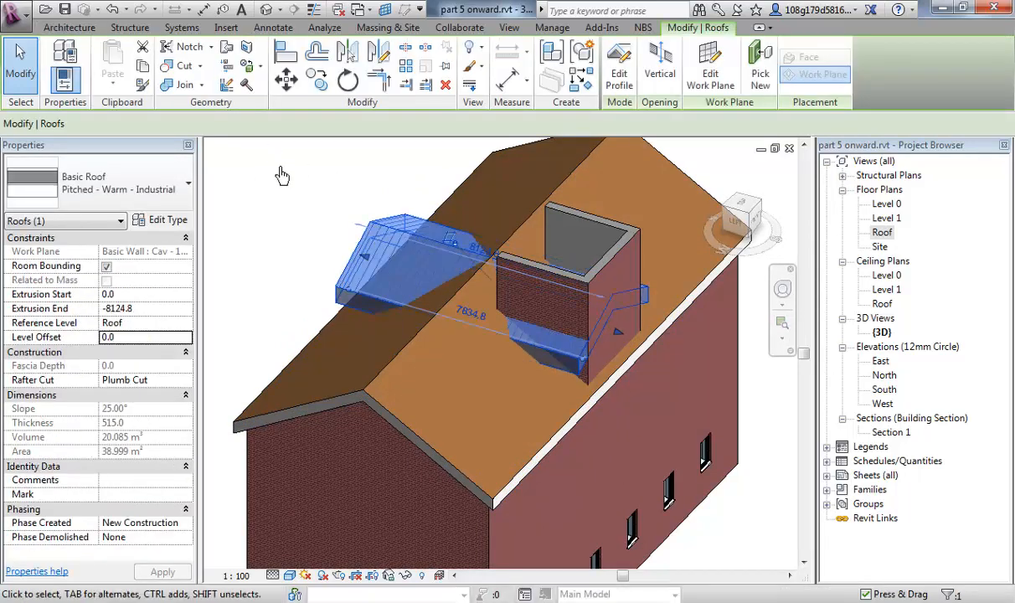
{"action": "left_click", "coordinate": [178, 186]}
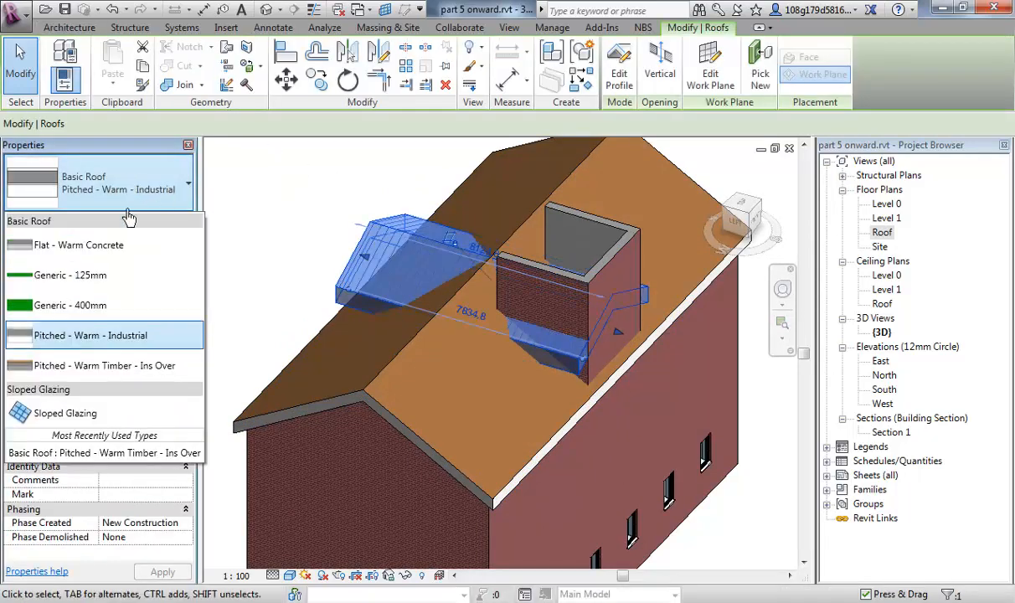
{"action": "left_click", "coordinate": [143, 366]}
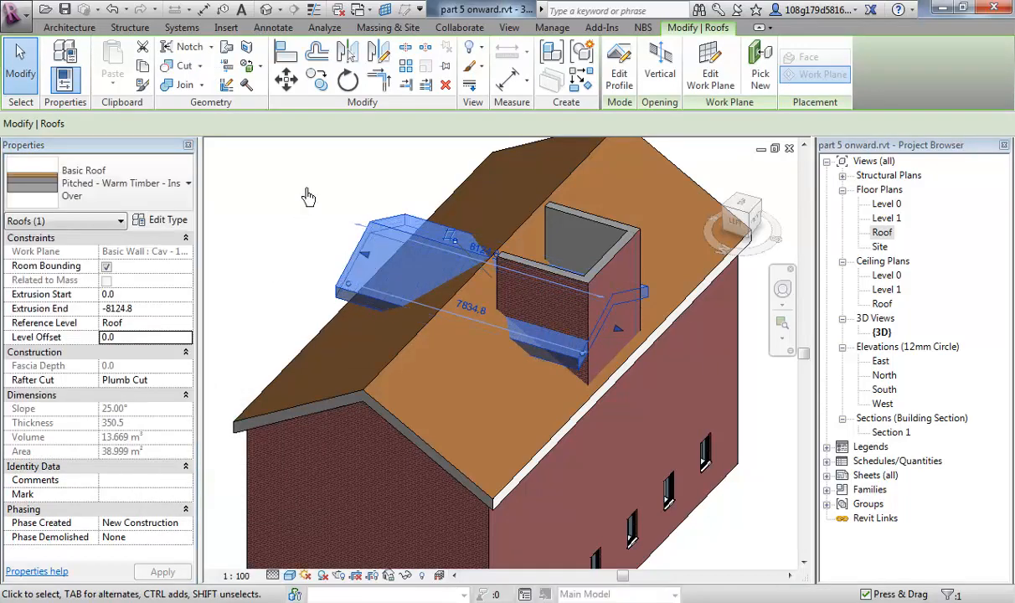
{"action": "left_click", "coordinate": [308, 196]}
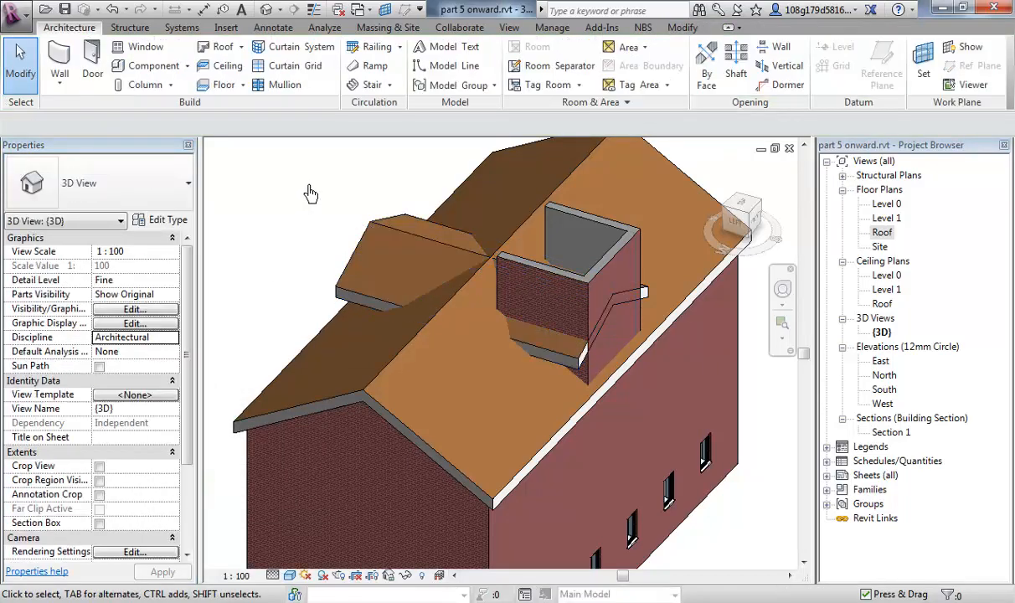
- Extend the front end of the dormer roof about 348 mm beyond the dormer's front wall
{"action": "left_click", "coordinate": [400, 233]}
{"action": "left_click_drag", "start_coordinate": [618, 337], "coordinate": [628, 333]}
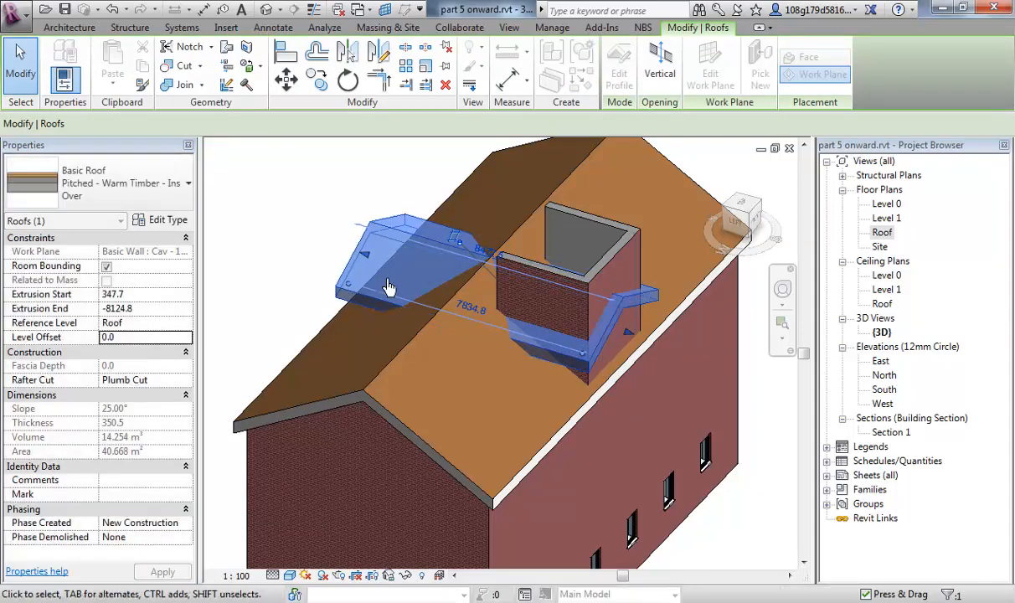
{"action": "left_click", "coordinate": [311, 242]}
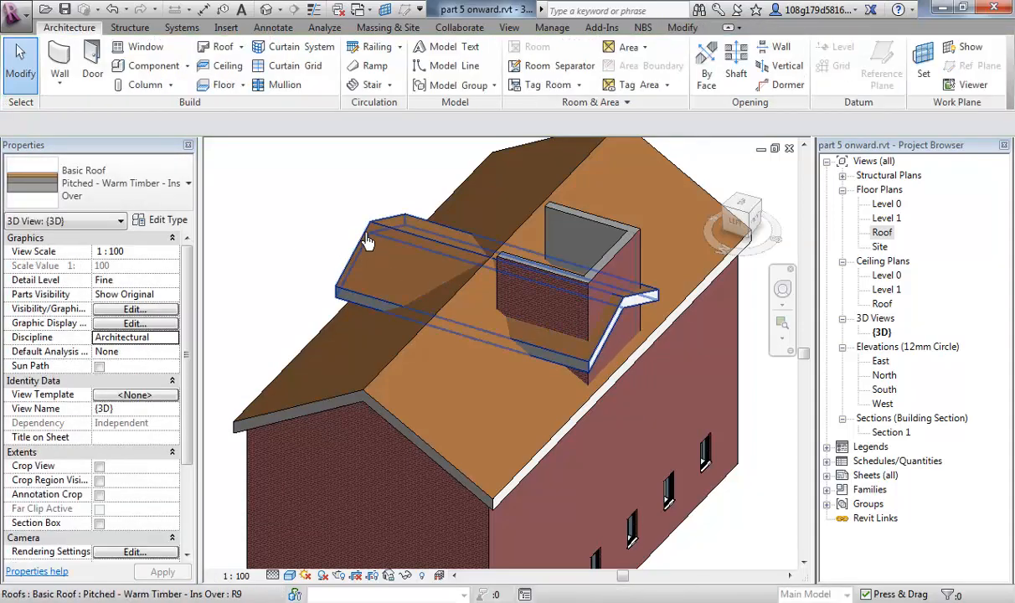
- Pull the dormer roof's rear end forward to just behind the dormer's front wall, at an extrusion end of about -27 mm
{"action": "left_click", "coordinate": [366, 239]}
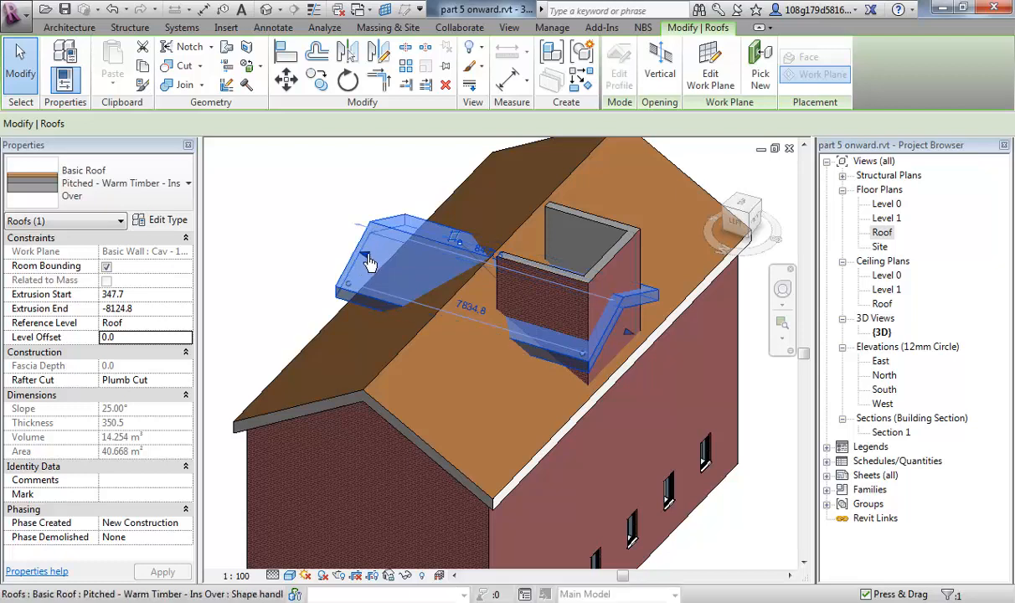
{"action": "left_click_drag", "start_coordinate": [366, 262], "coordinate": [425, 286]}
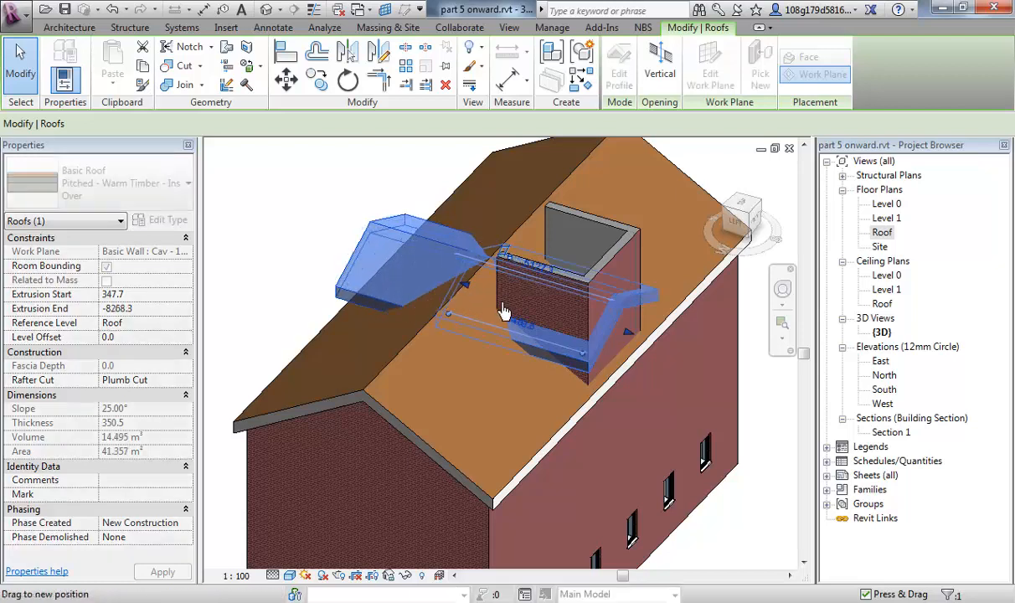
{"action": "left_click_drag", "start_coordinate": [567, 343], "coordinate": [655, 366]}
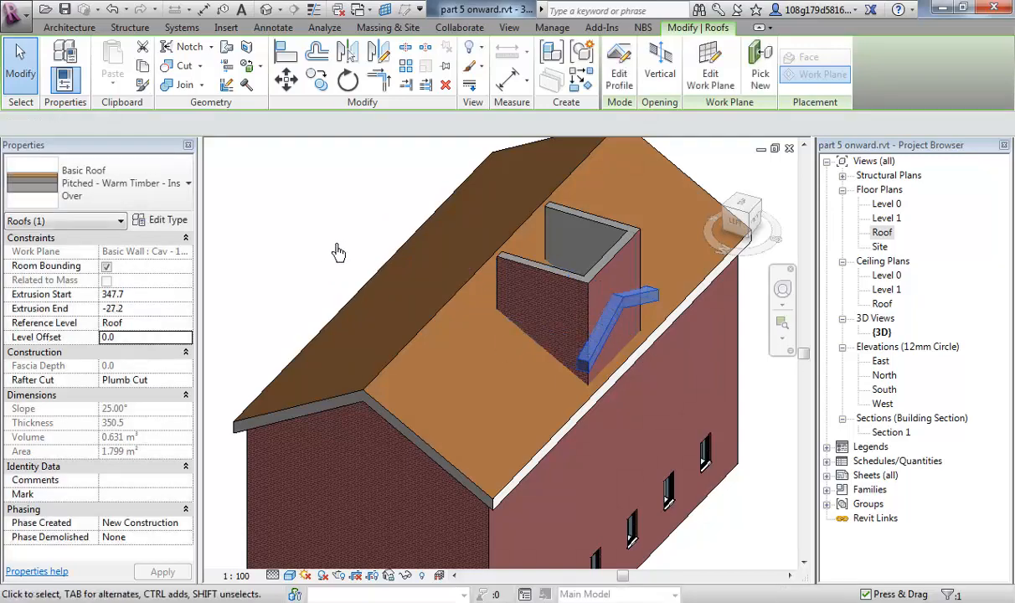
{"action": "key", "text": "Escape"}
- Join the rear edge of the dormer roof to the front slope of the main roof with Join/Unjoin Roof
{"action": "scroll", "coordinate": [632, 386], "scroll_direction": "up", "scroll_amount": 2}
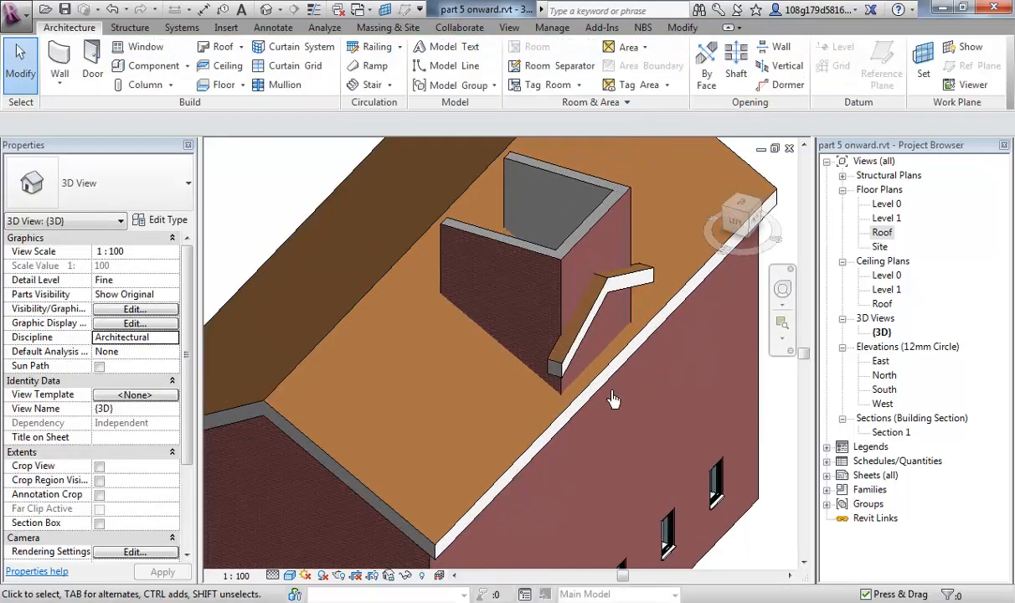
{"action": "middle_click_drag", "start_coordinate": [612, 399], "coordinate": [564, 352], "text": "shift"}
{"action": "scroll", "coordinate": [551, 352], "scroll_direction": "down", "scroll_amount": 2}
{"action": "middle_click_drag", "start_coordinate": [462, 336], "coordinate": [433, 365]}
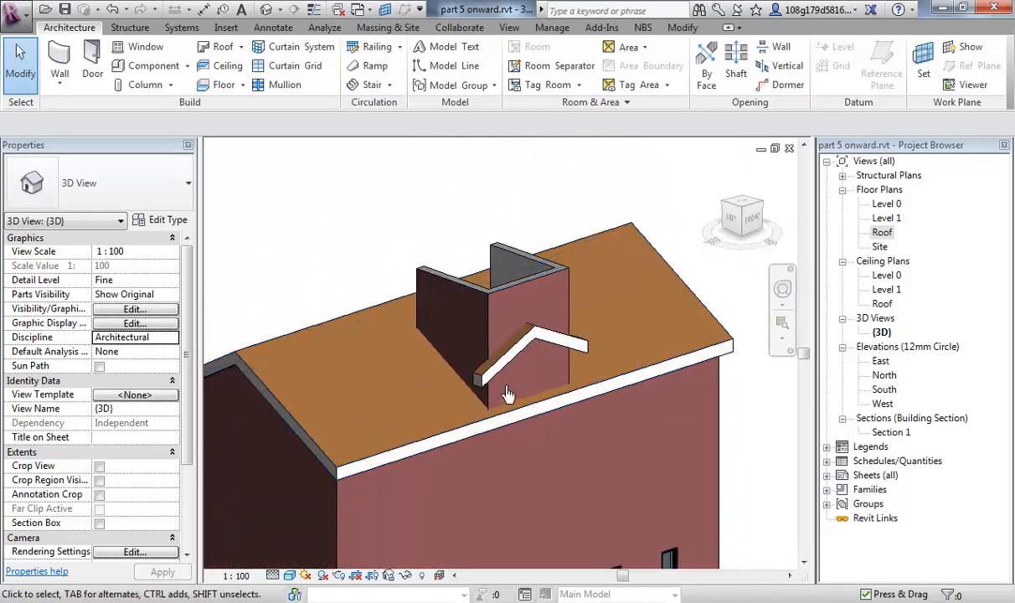
{"action": "middle_click_drag", "start_coordinate": [508, 394], "coordinate": [580, 419], "text": "shift"}
{"action": "scroll", "coordinate": [544, 448], "scroll_direction": "up", "scroll_amount": 2}
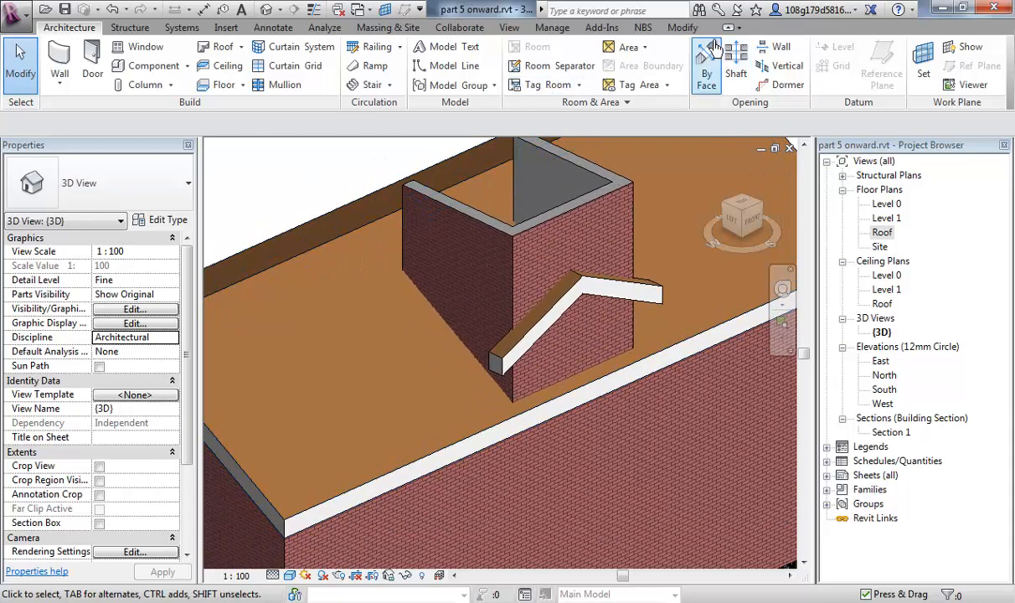
{"action": "left_click", "coordinate": [683, 28]}
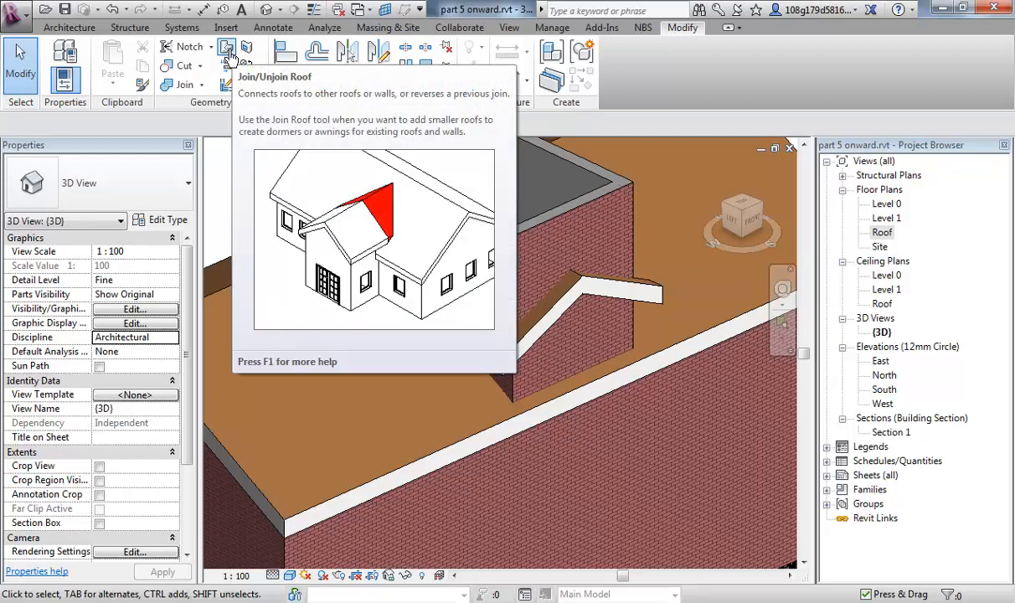
{"action": "left_click", "coordinate": [226, 49]}
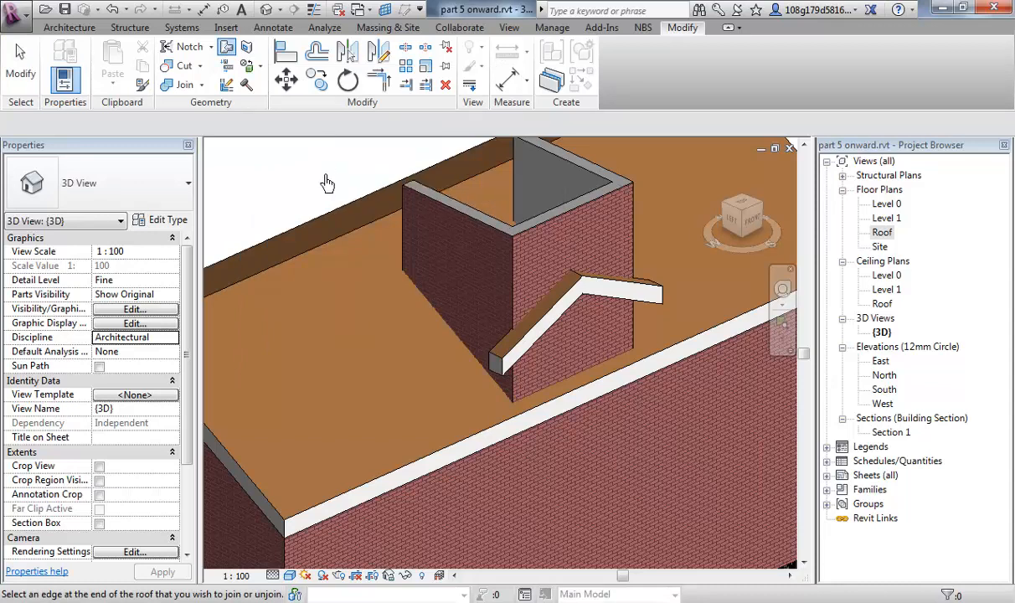
{"action": "middle_click_drag", "start_coordinate": [358, 330], "coordinate": [586, 293], "text": "shift"}
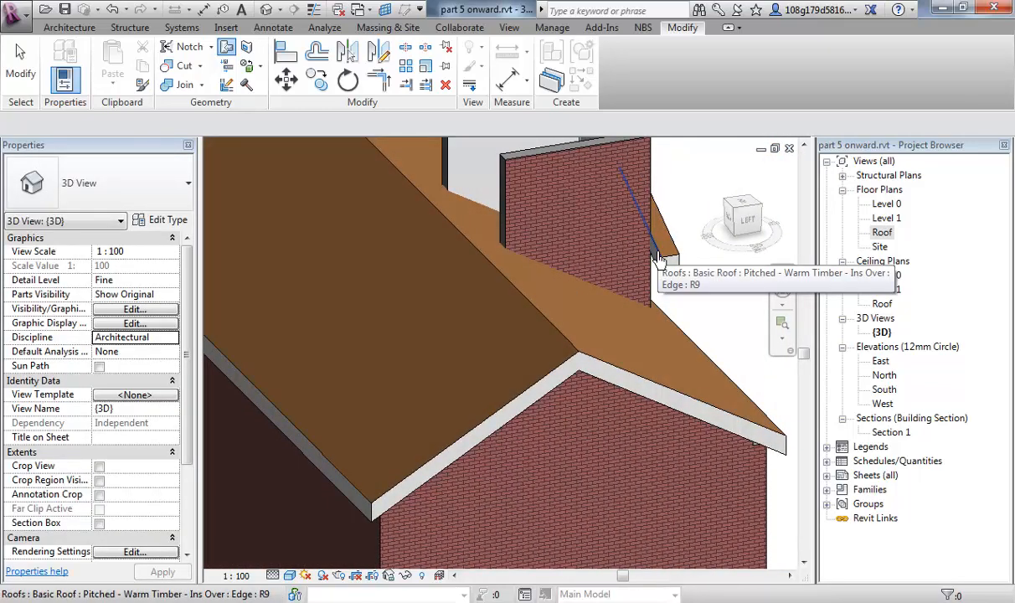
{"action": "left_click", "coordinate": [659, 260]}
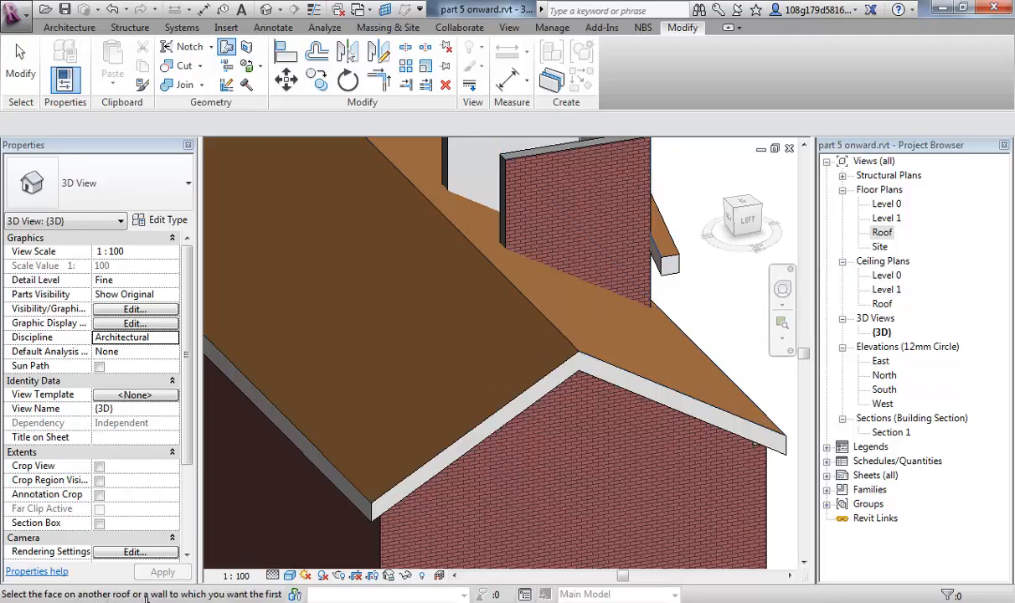
{"action": "middle_click_drag", "start_coordinate": [469, 378], "coordinate": [370, 260], "text": "shift"}
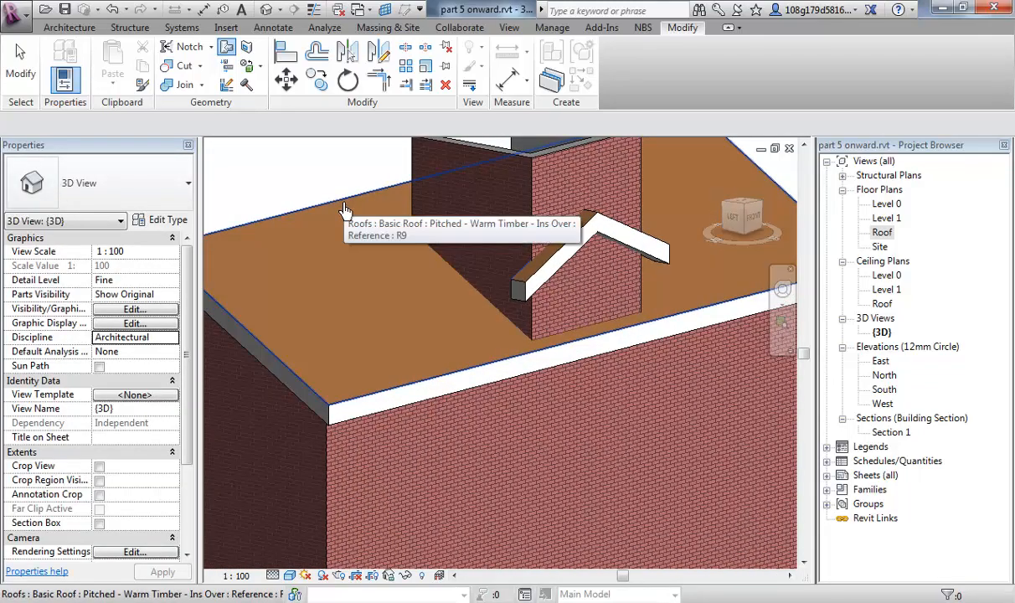
{"action": "middle_click_drag", "start_coordinate": [383, 347], "coordinate": [377, 413], "text": "shift"}
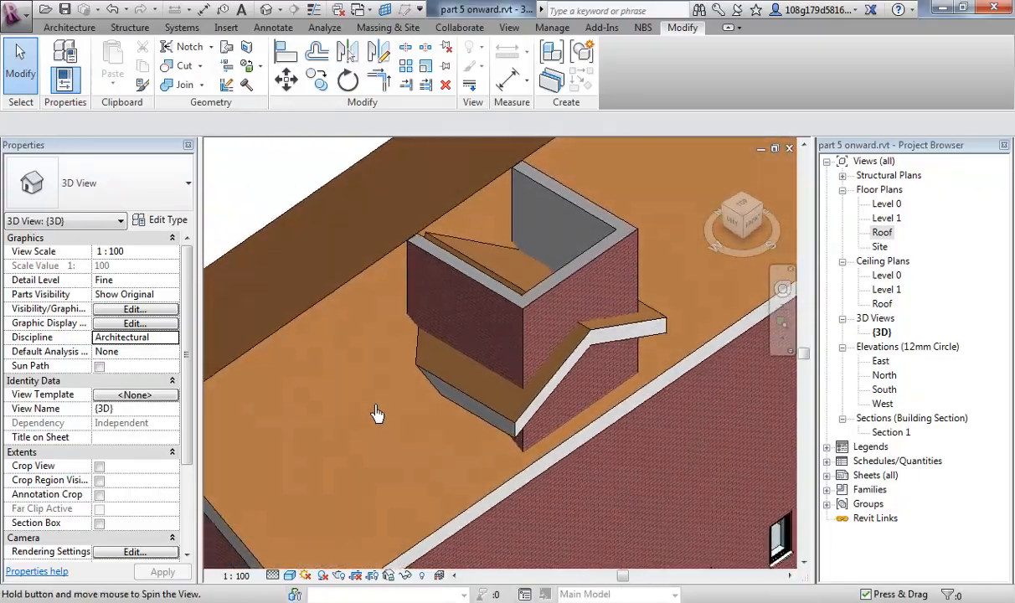
- Attach the tops of the three connected dormer walls to the dormer roof
{"action": "scroll", "coordinate": [317, 251], "scroll_direction": "down", "scroll_amount": 2}
{"action": "scroll", "coordinate": [300, 232], "scroll_direction": "up", "scroll_amount": 1}
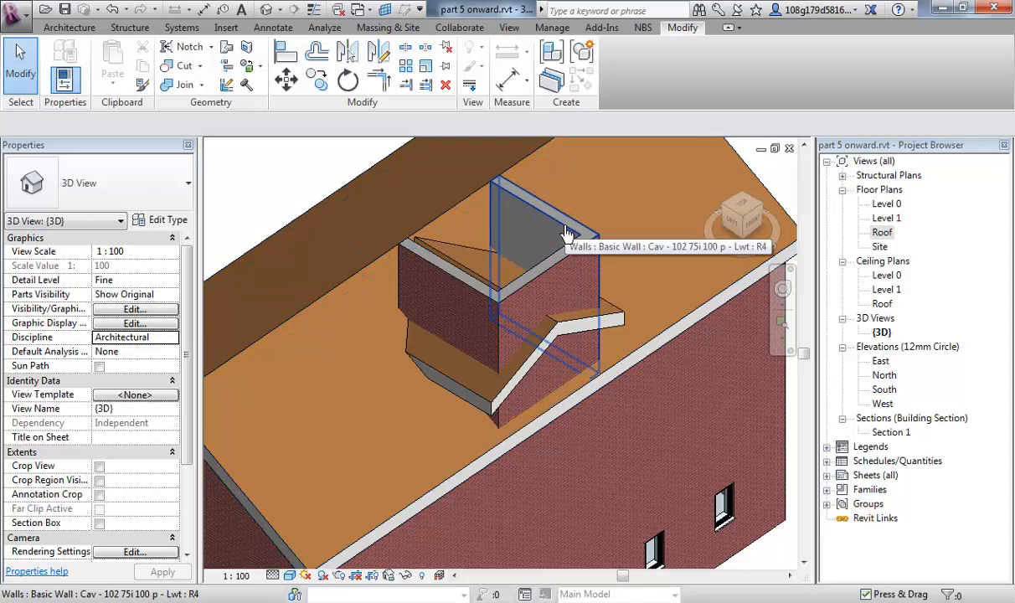
{"action": "key", "text": "Tab"}
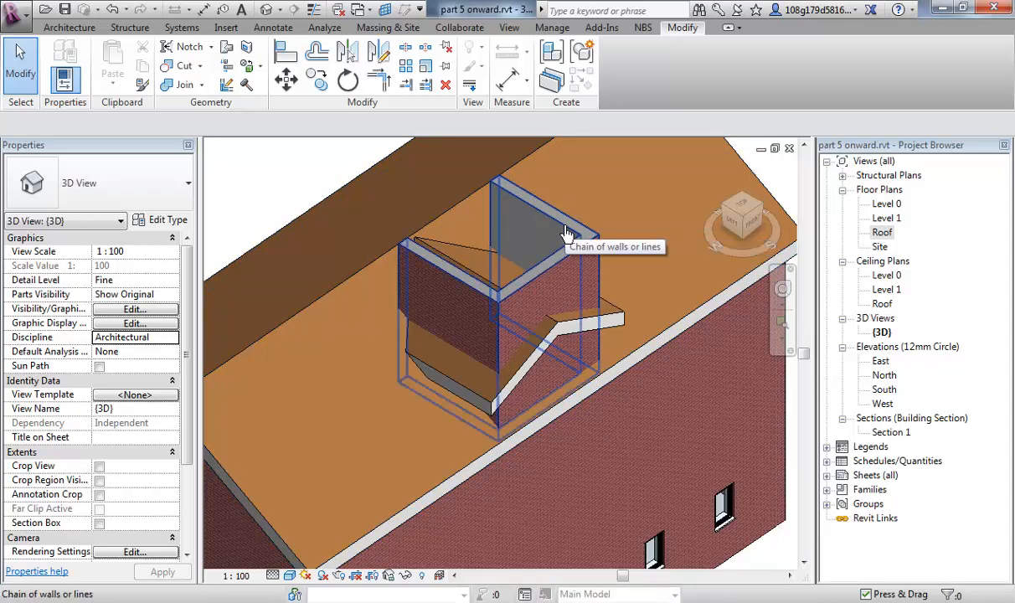
{"action": "left_click", "coordinate": [566, 232]}
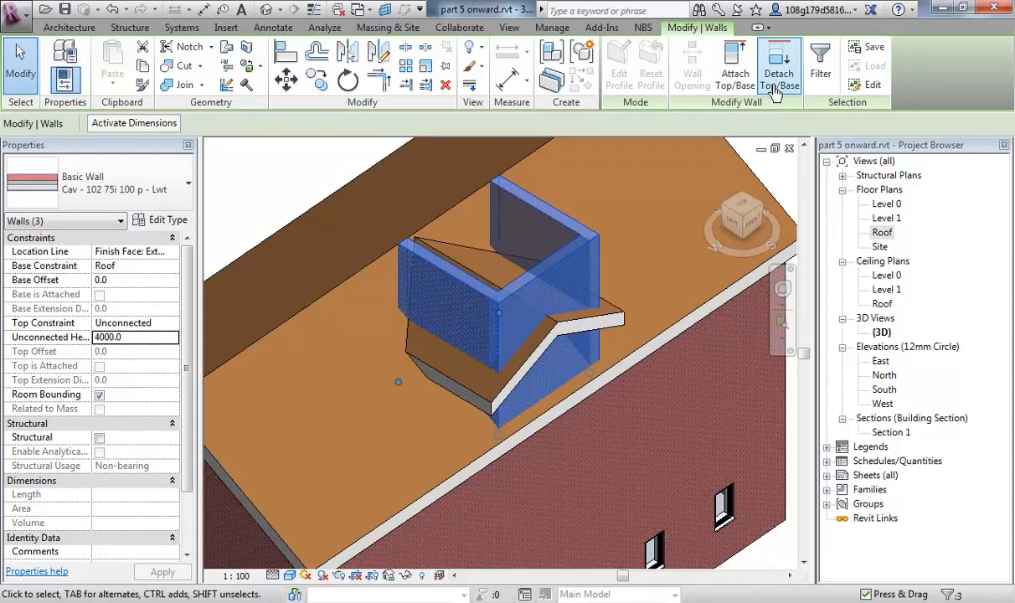
{"action": "left_click", "coordinate": [735, 80]}
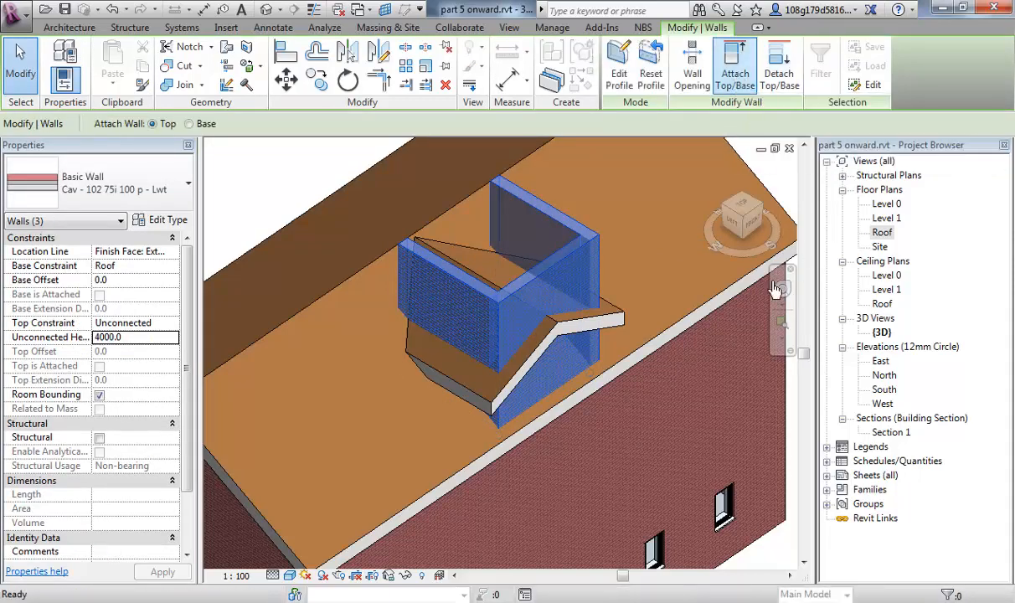
{"action": "left_click", "coordinate": [576, 331]}
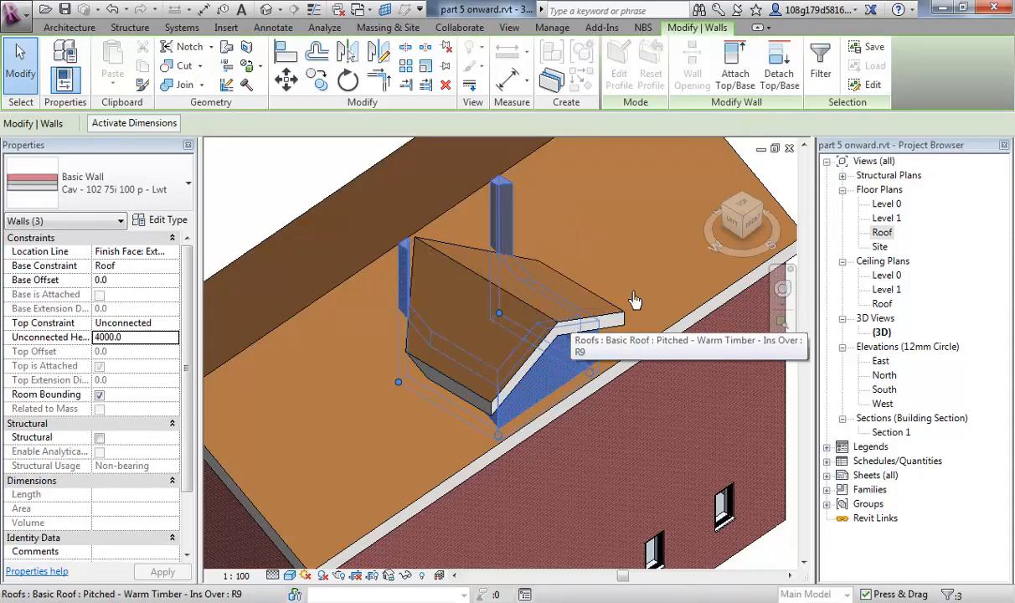
{"action": "middle_click_drag", "start_coordinate": [358, 345], "coordinate": [400, 358]}
{"action": "key", "text": "Escape"}
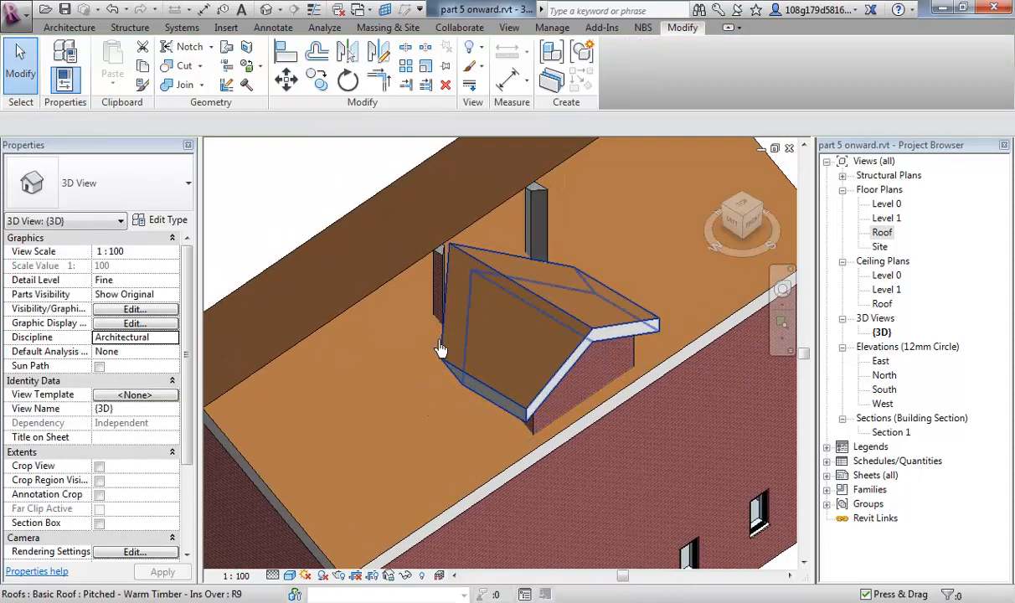
- Pull in the rear ends of both dormer side walls beneath the dormer roof, shortening the left wall to 2600 mm
{"action": "left_click", "coordinate": [438, 295]}
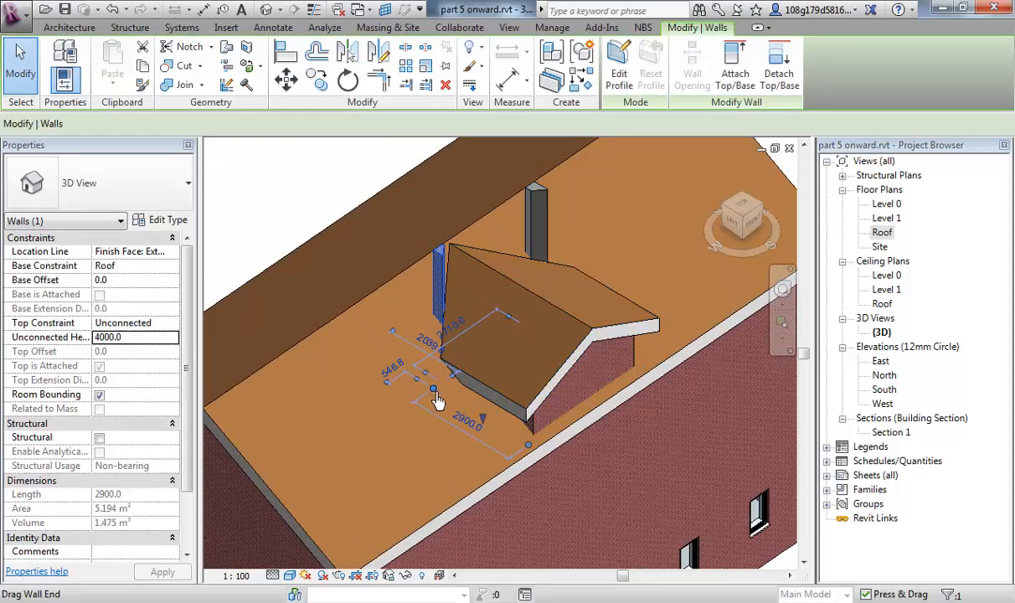
{"action": "left_click_drag", "start_coordinate": [433, 388], "coordinate": [444, 394]}
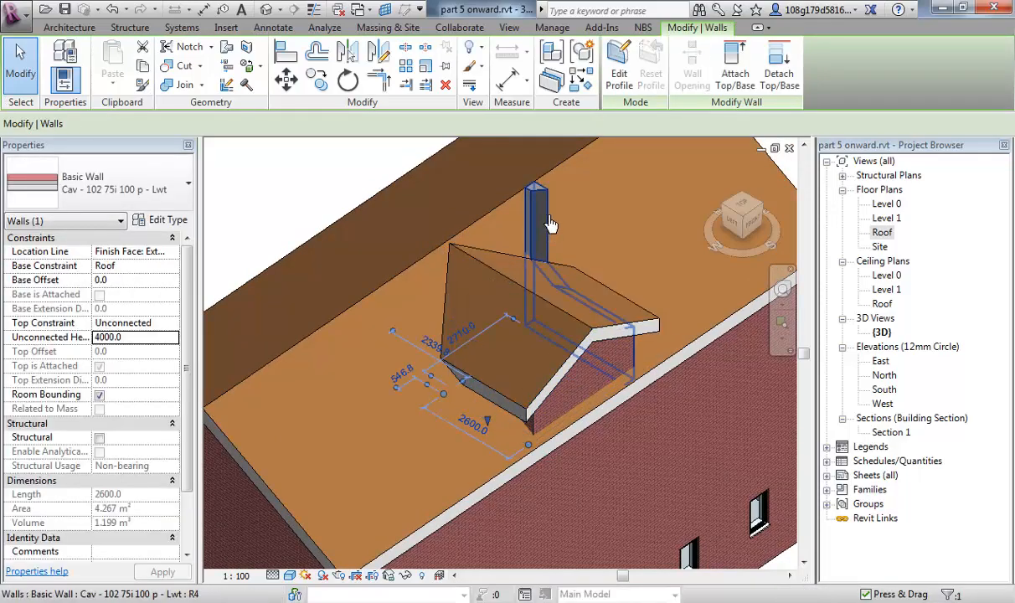
{"action": "middle_click_drag", "start_coordinate": [507, 282], "coordinate": [381, 321], "text": "shift"}
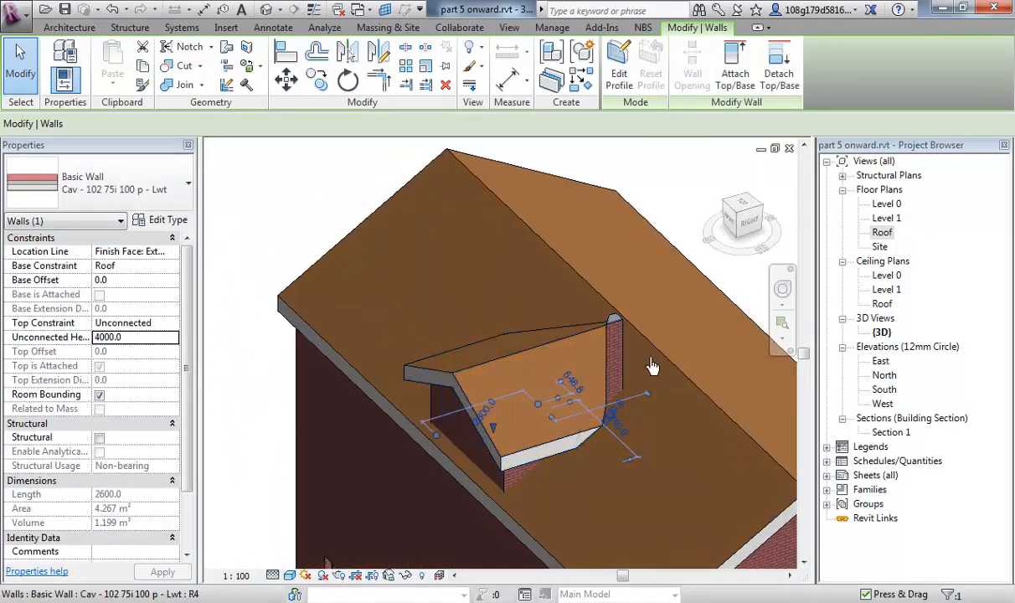
{"action": "left_click", "coordinate": [620, 334]}
{"action": "middle_click_drag", "start_coordinate": [653, 444], "coordinate": [631, 376]}
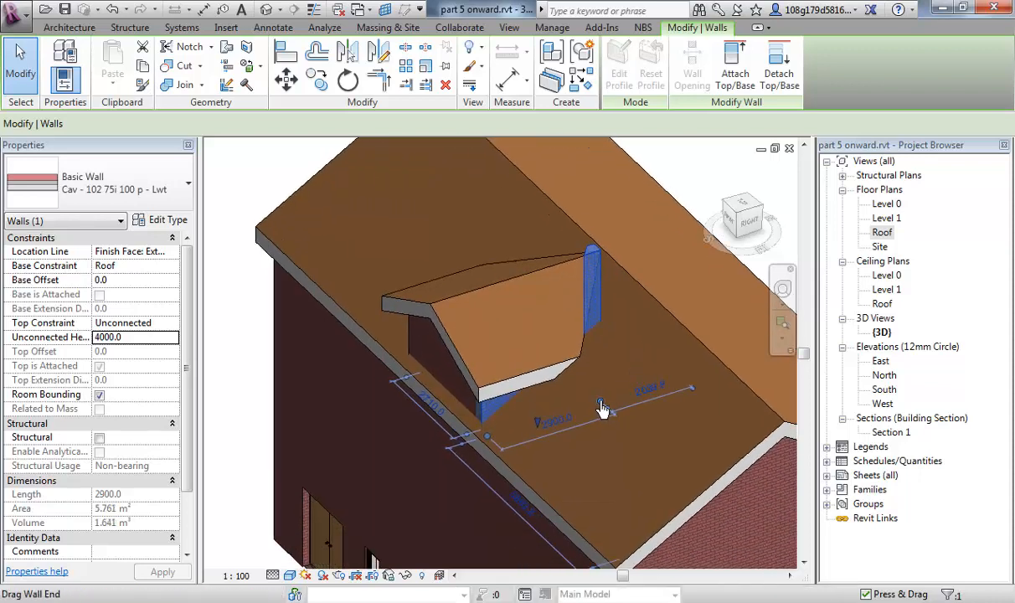
{"action": "left_click_drag", "start_coordinate": [603, 408], "coordinate": [590, 414]}
{"action": "left_click", "coordinate": [694, 171]}
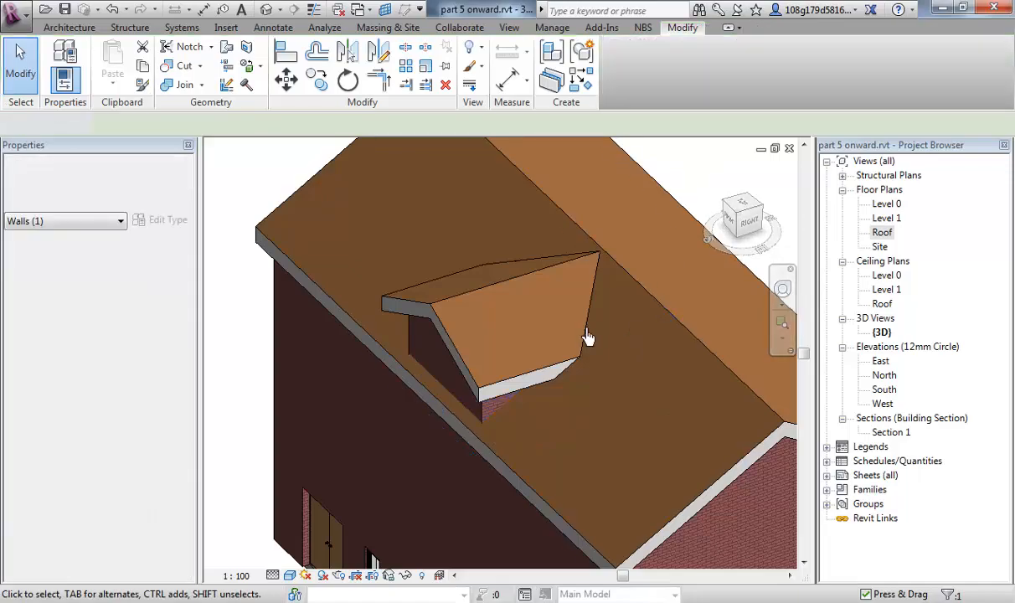
- Place two Sgl Plain 630 x 1050mm Deep windows side by side in the dormer's front wall
{"action": "scroll", "coordinate": [568, 337], "scroll_direction": "down", "scroll_amount": 2}
{"action": "middle_click_drag", "start_coordinate": [434, 462], "coordinate": [641, 344], "text": "shift"}
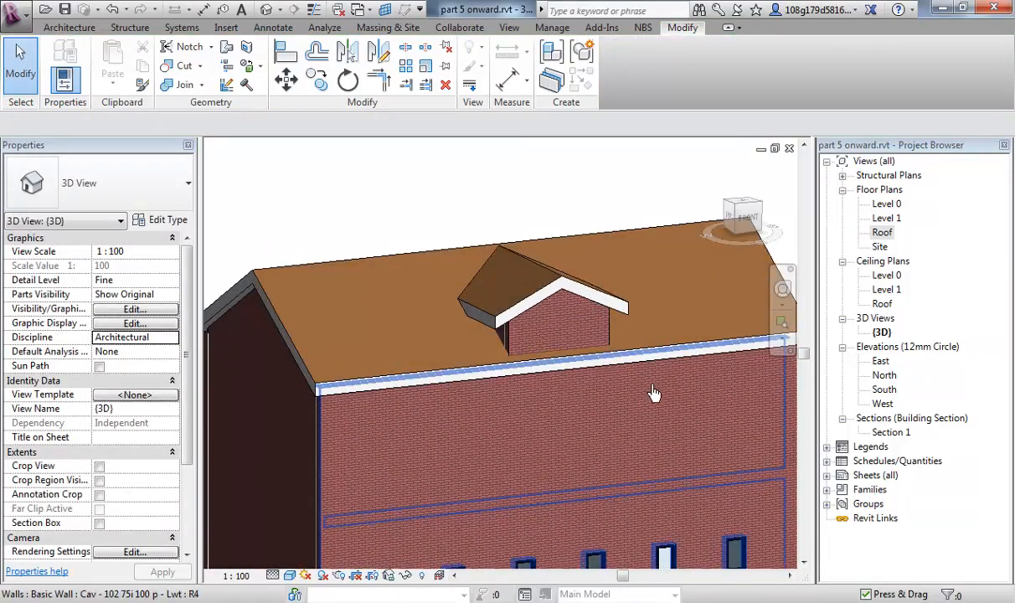
{"action": "scroll", "coordinate": [648, 363], "scroll_direction": "up", "scroll_amount": 4}
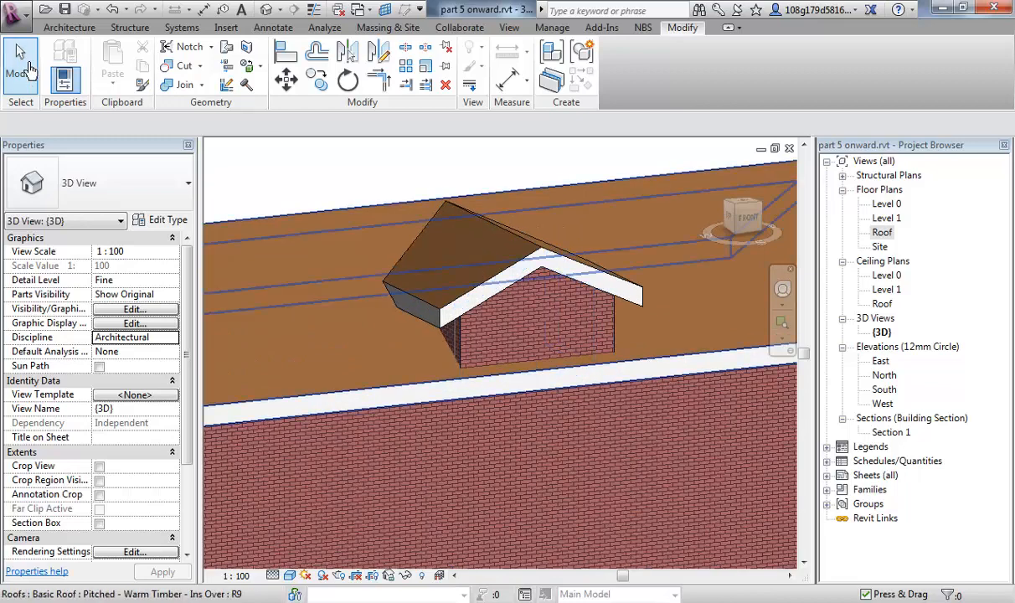
{"action": "left_click", "coordinate": [74, 32]}
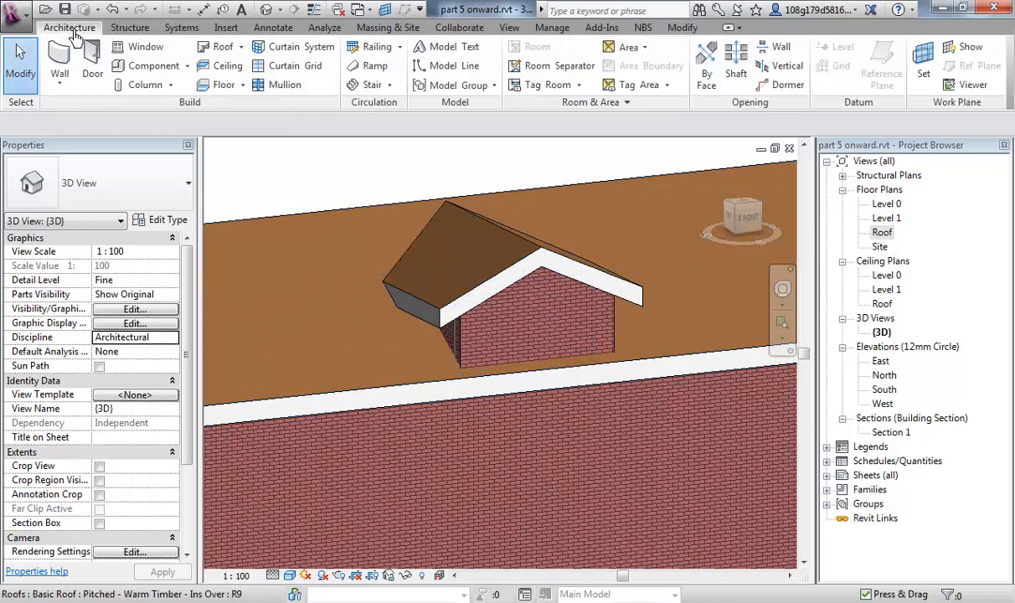
{"action": "left_click", "coordinate": [137, 47]}
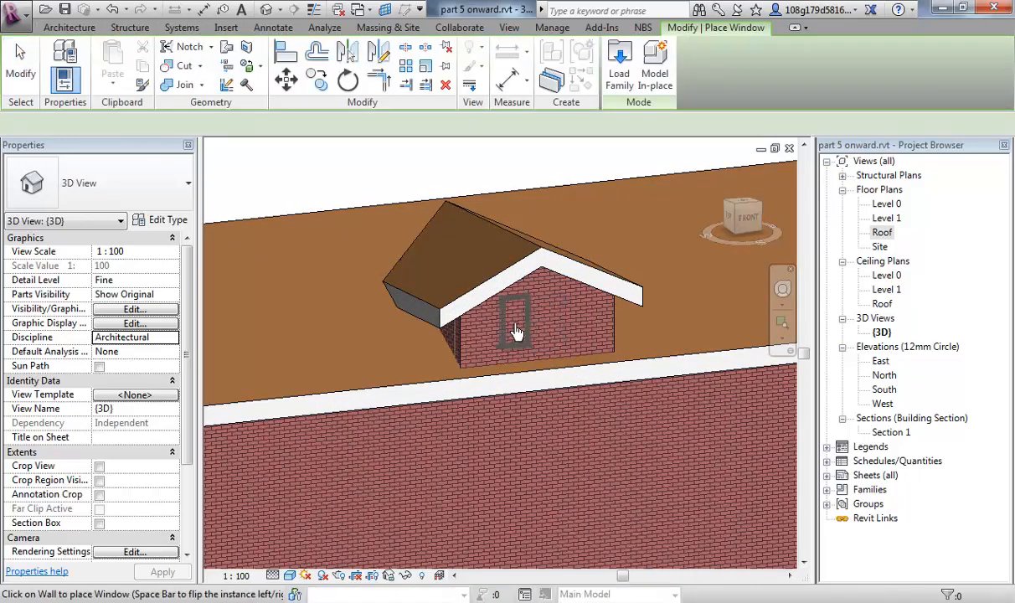
{"action": "left_click", "coordinate": [511, 333]}
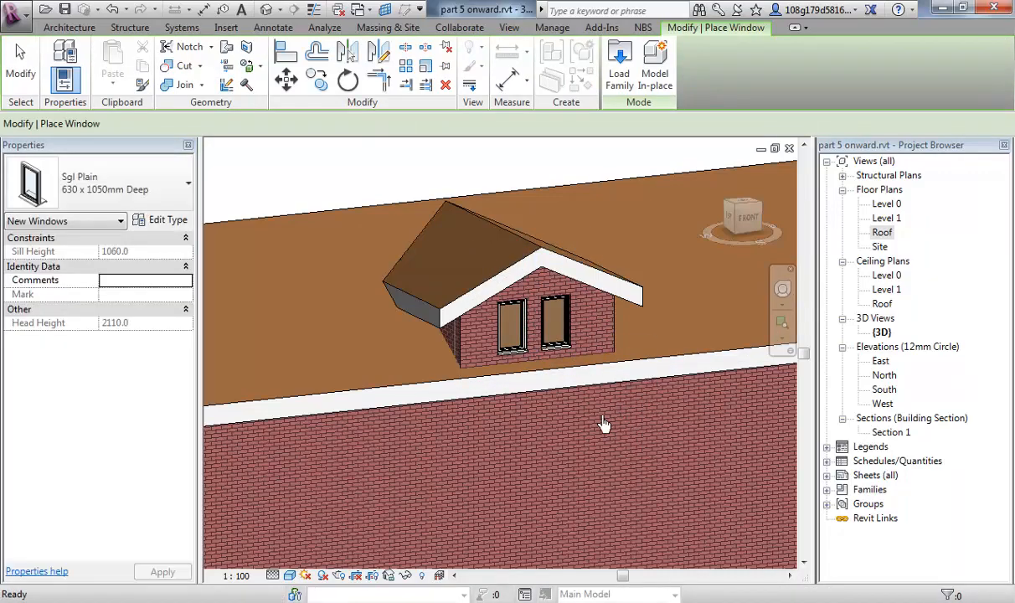
{"action": "key", "text": "Escape"}
- Create a dormer opening sketch on the main roof, picking the dormer roof and the faces of its front and side walls as boundaries
{"action": "scroll", "coordinate": [601, 420], "scroll_direction": "up", "scroll_amount": 3}
{"action": "middle_click_drag", "start_coordinate": [600, 422], "coordinate": [538, 393], "text": "shift"}
{"action": "middle_click_drag", "start_coordinate": [550, 212], "coordinate": [557, 185]}
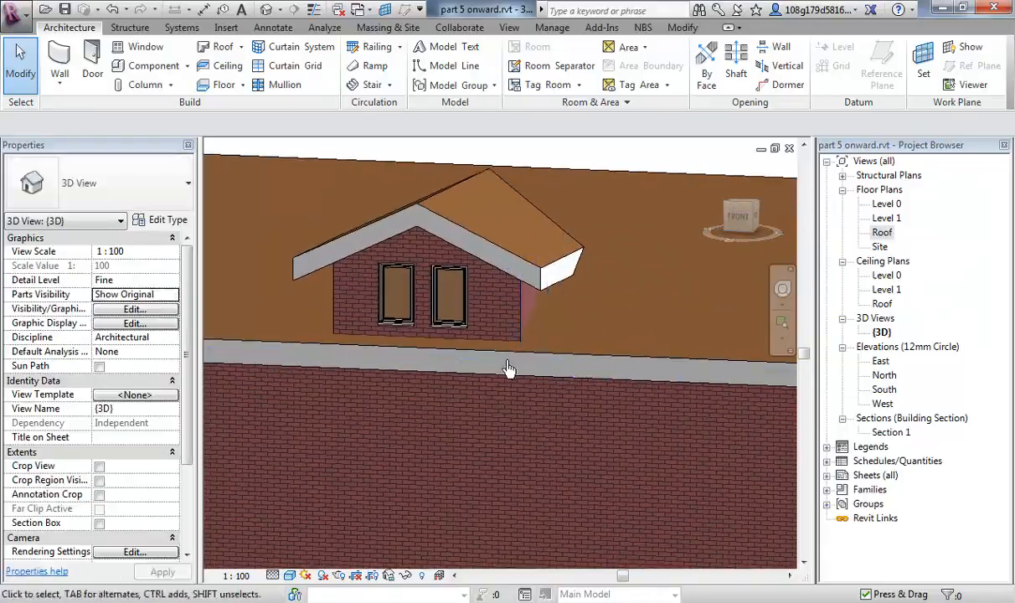
{"action": "middle_click_drag", "start_coordinate": [508, 369], "coordinate": [568, 337], "text": "shift"}
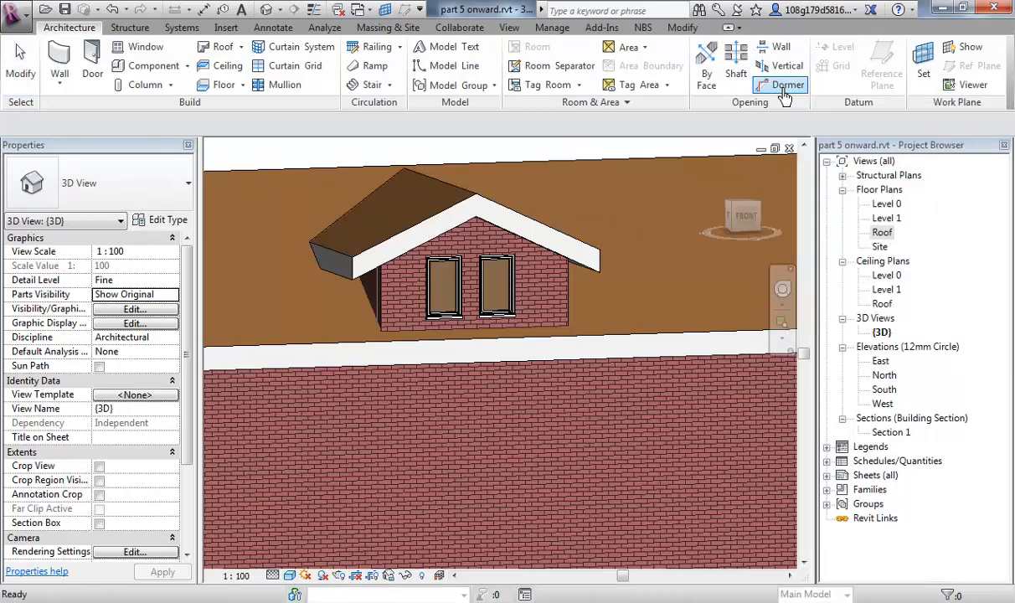
{"action": "left_click", "coordinate": [785, 87]}
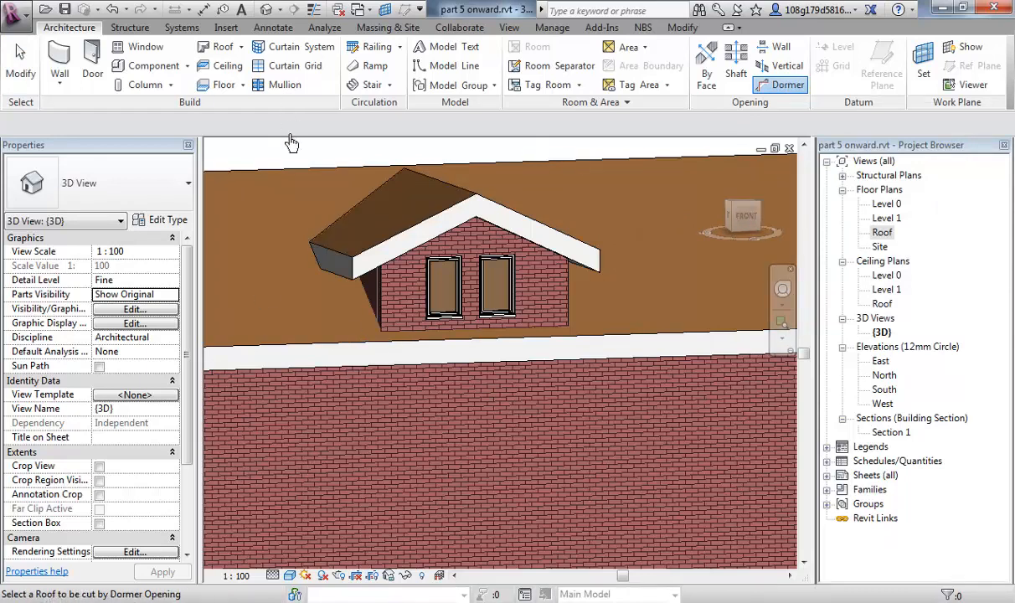
{"action": "left_click", "coordinate": [296, 188]}
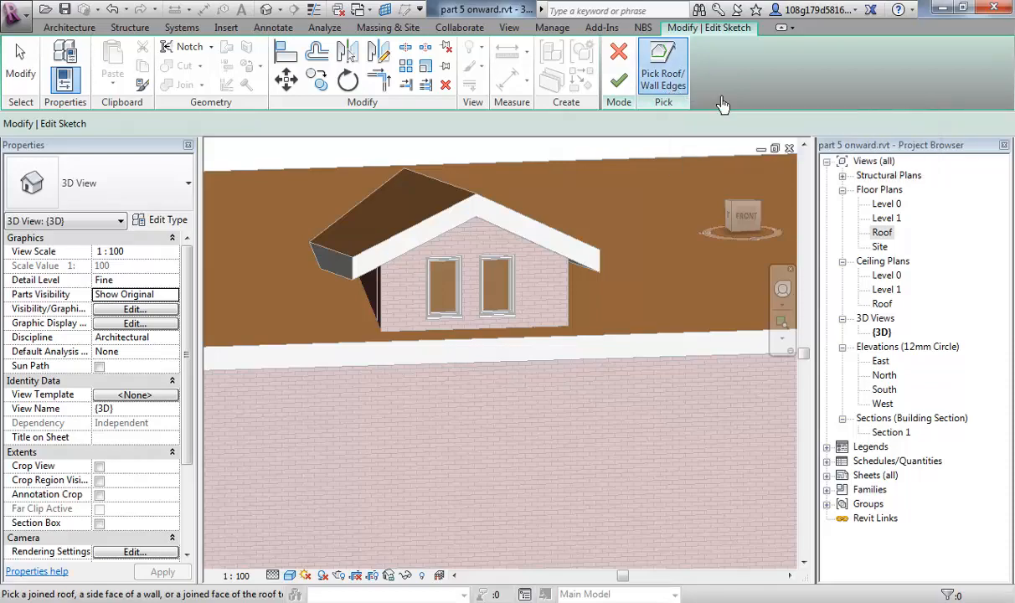
{"action": "middle_click_drag", "start_coordinate": [609, 342], "coordinate": [545, 359], "text": "shift"}
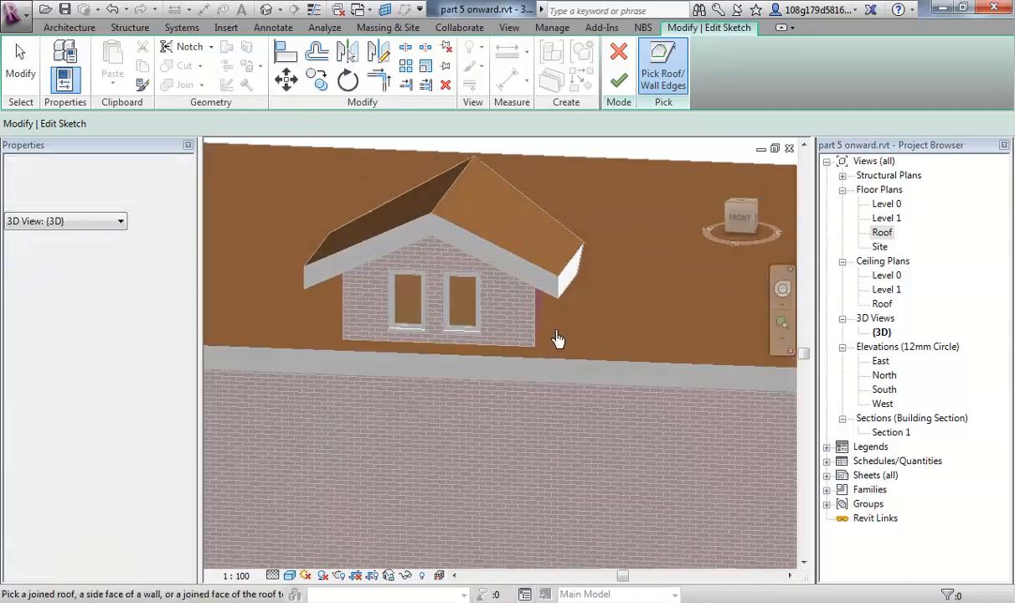
{"action": "middle_click_drag", "start_coordinate": [567, 274], "coordinate": [526, 356], "text": "shift"}
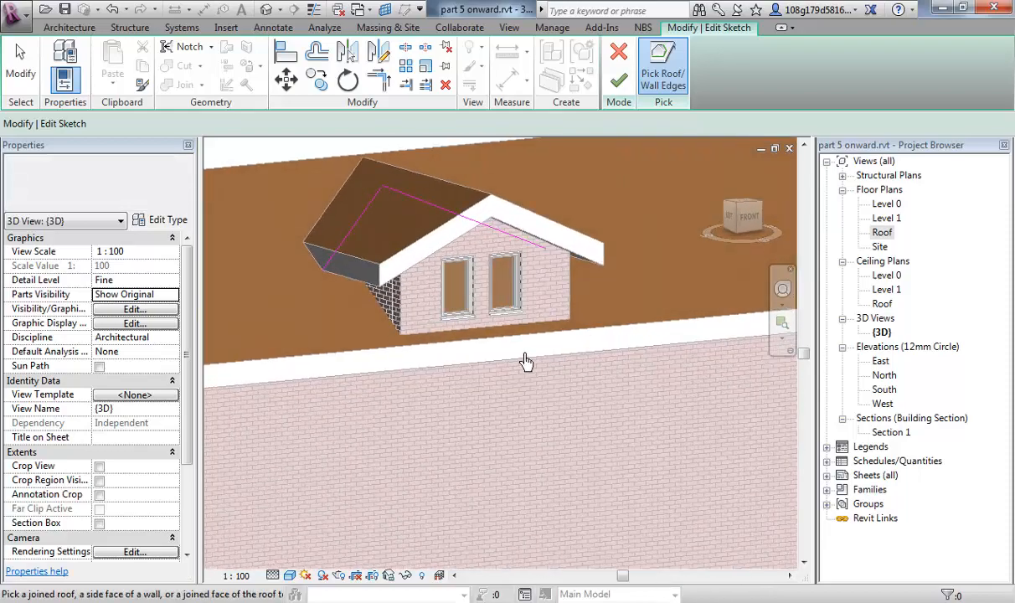
{"action": "left_click", "coordinate": [572, 297]}
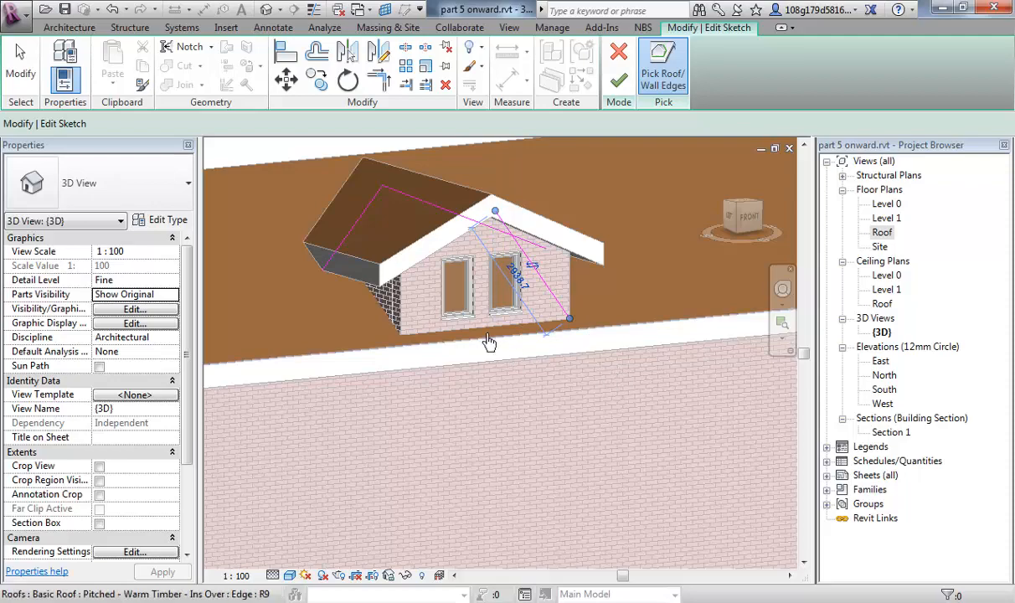
{"action": "left_click", "coordinate": [402, 319]}
{"action": "middle_click_drag", "start_coordinate": [389, 358], "coordinate": [370, 277], "text": "shift"}
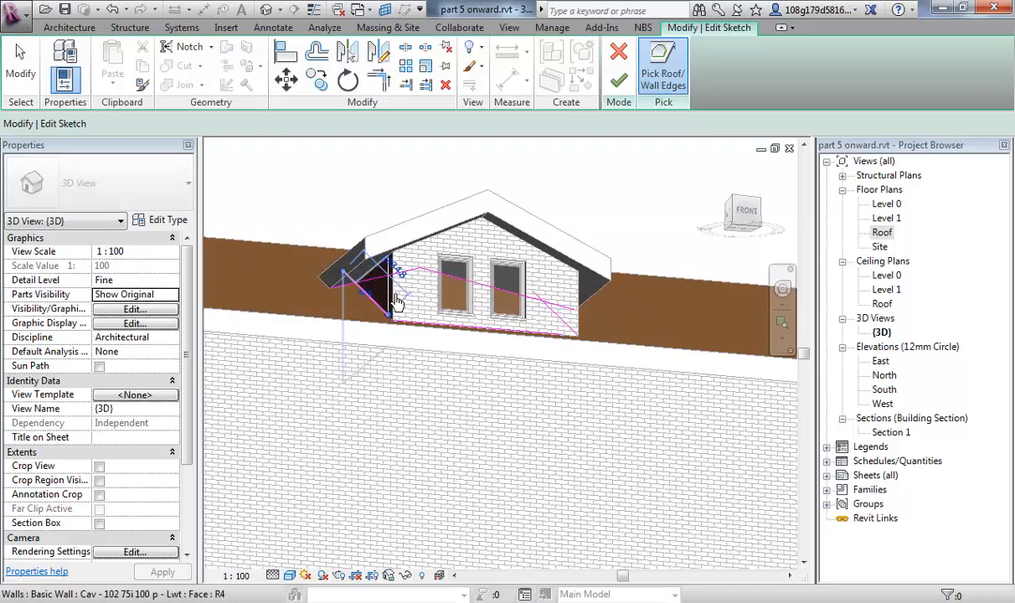
{"action": "middle_click_drag", "start_coordinate": [411, 324], "coordinate": [377, 478], "text": "shift"}
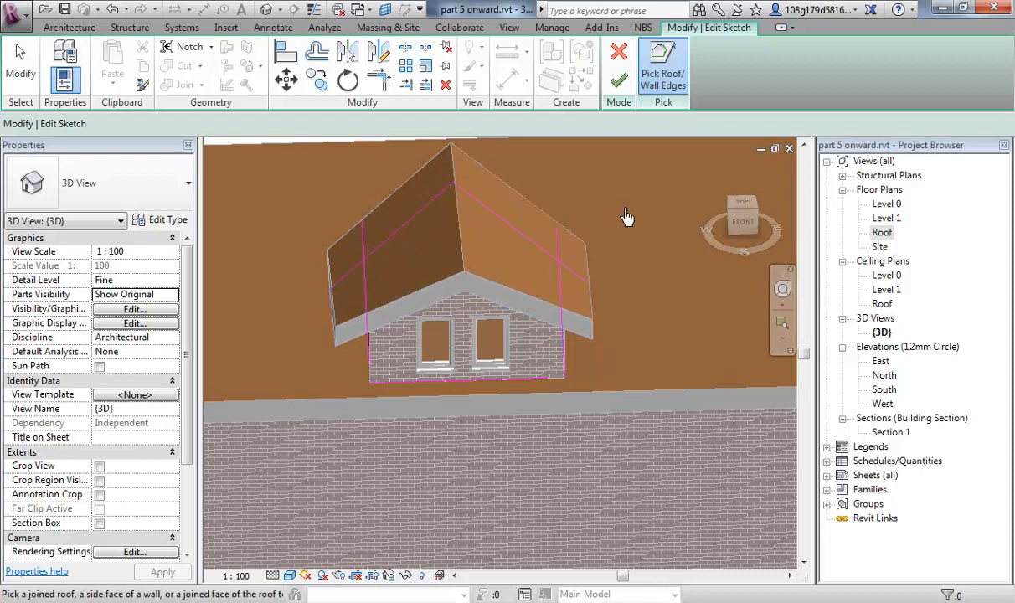
- Trim the dormer opening's boundary lines to corners into one closed five-sided outline and finish the sketch
{"action": "left_click", "coordinate": [382, 86]}
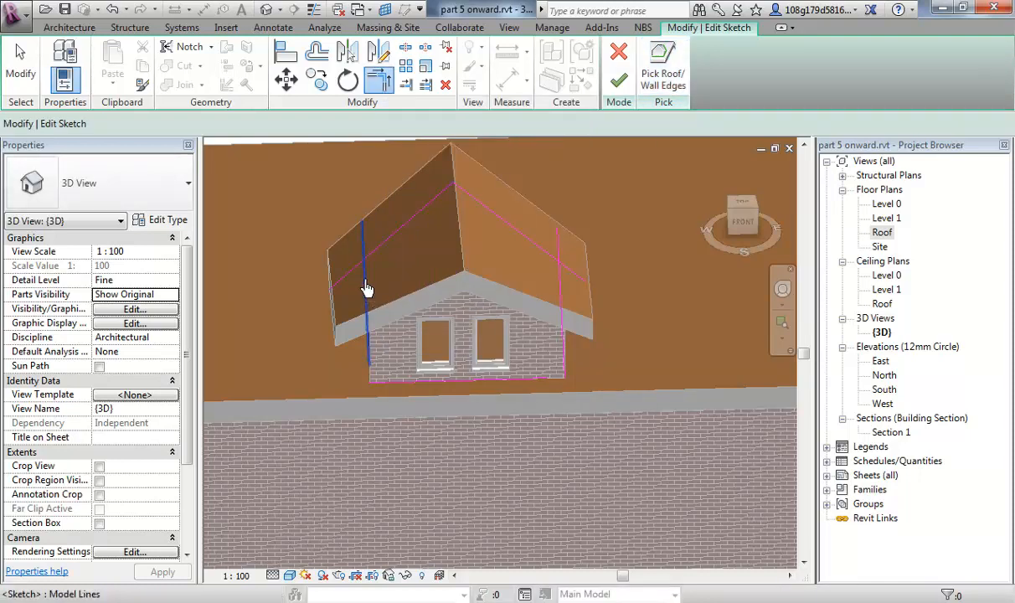
{"action": "left_click", "coordinate": [367, 287]}
{"action": "left_click", "coordinate": [381, 254]}
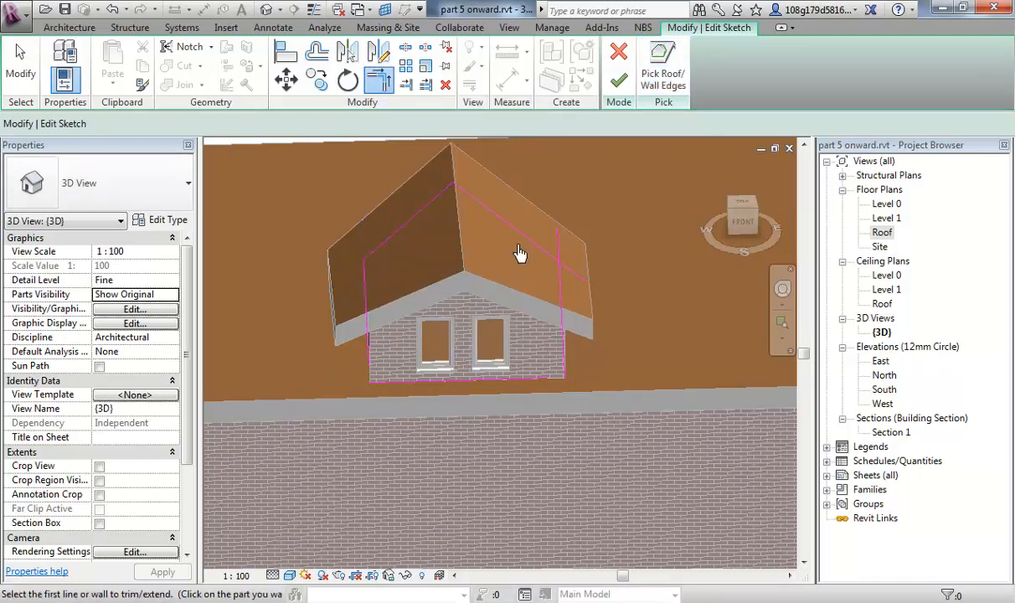
{"action": "left_click", "coordinate": [530, 243]}
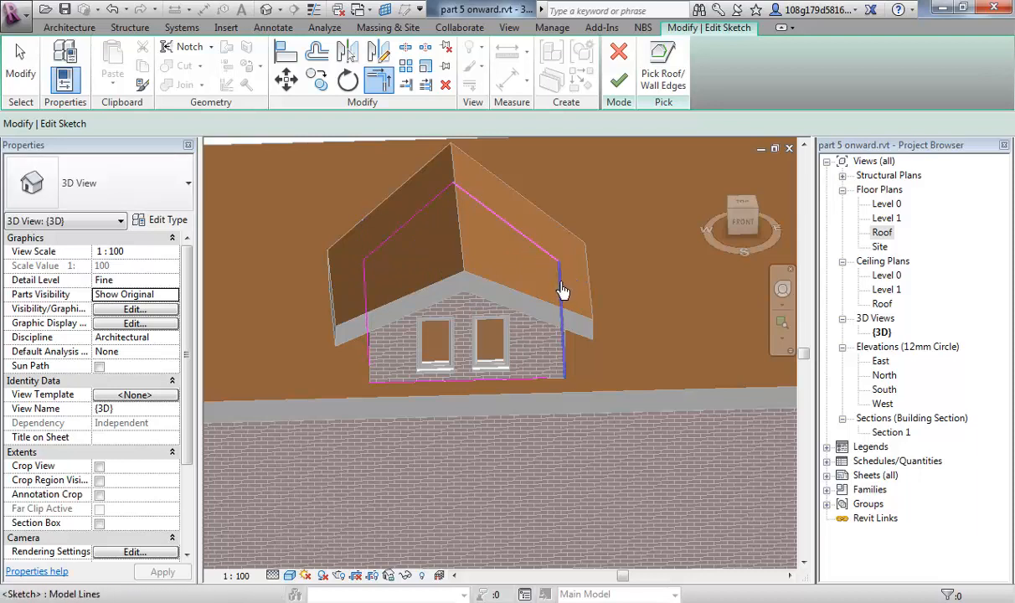
{"action": "left_click", "coordinate": [561, 290]}
{"action": "left_click", "coordinate": [564, 358]}
{"action": "left_click", "coordinate": [517, 381]}
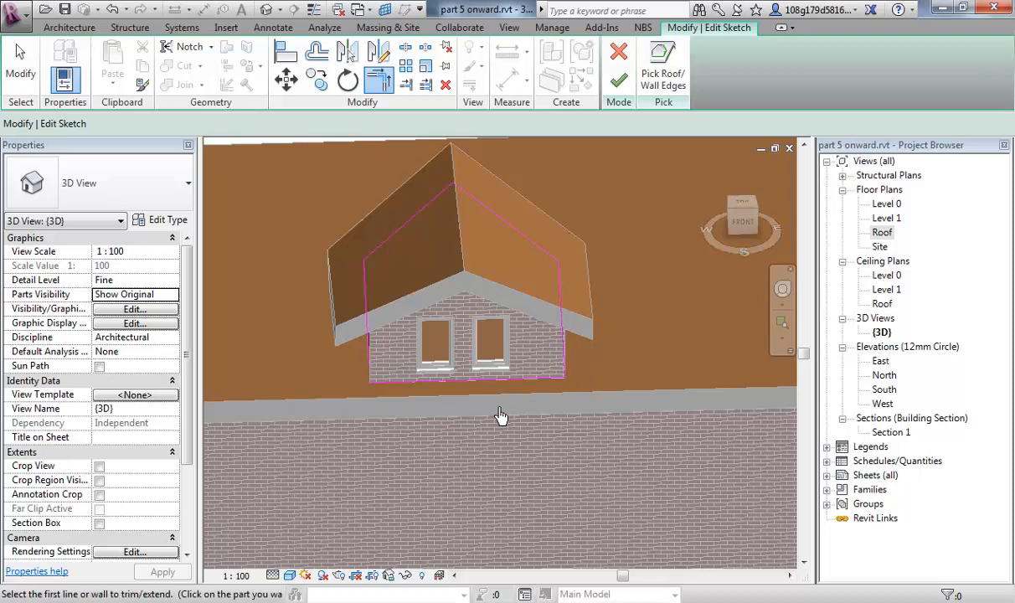
{"action": "left_click", "coordinate": [416, 391]}
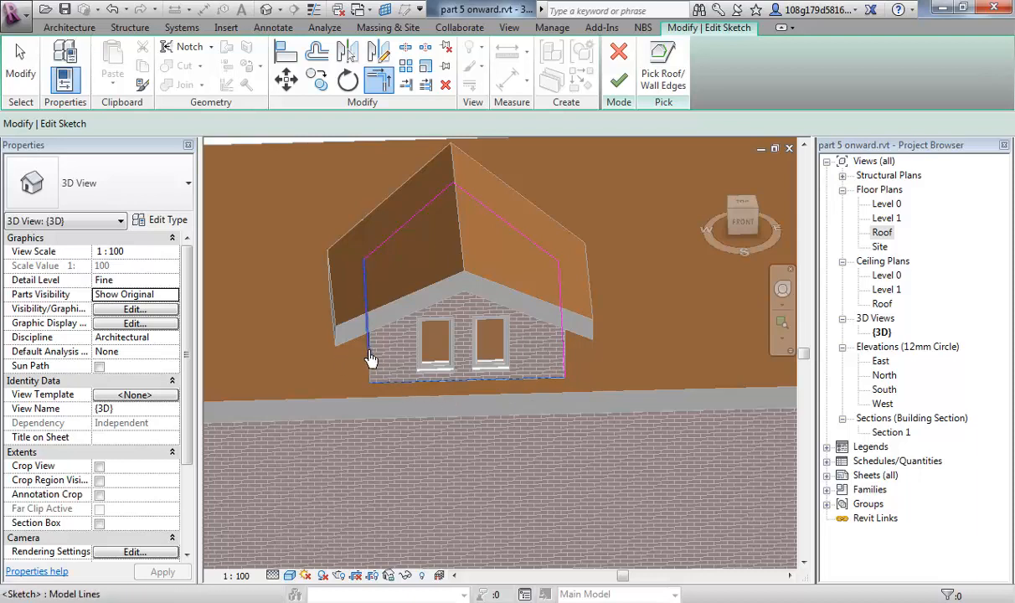
{"action": "left_click", "coordinate": [421, 325]}
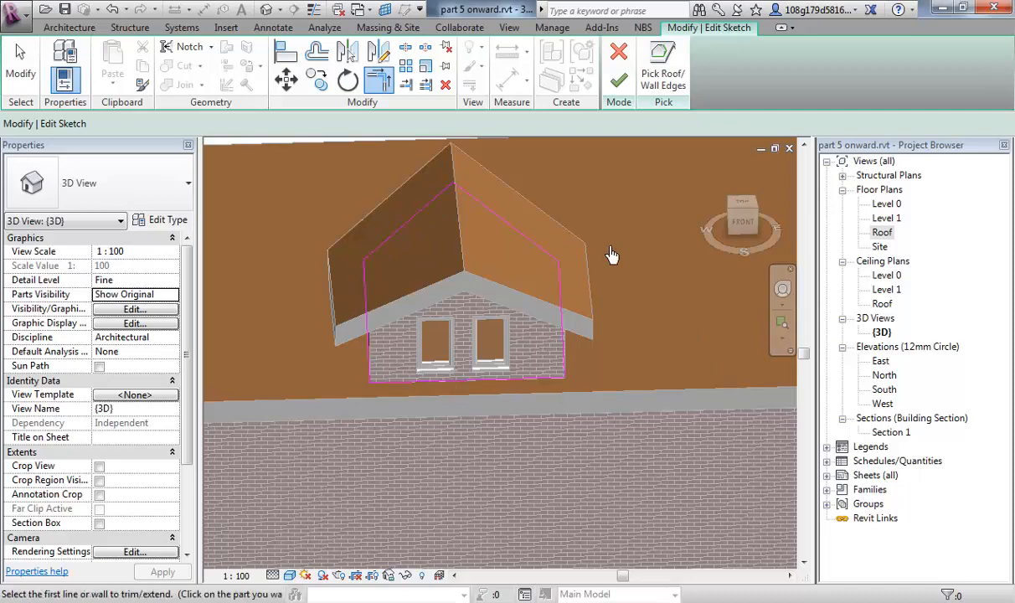
{"action": "left_click", "coordinate": [619, 80]}
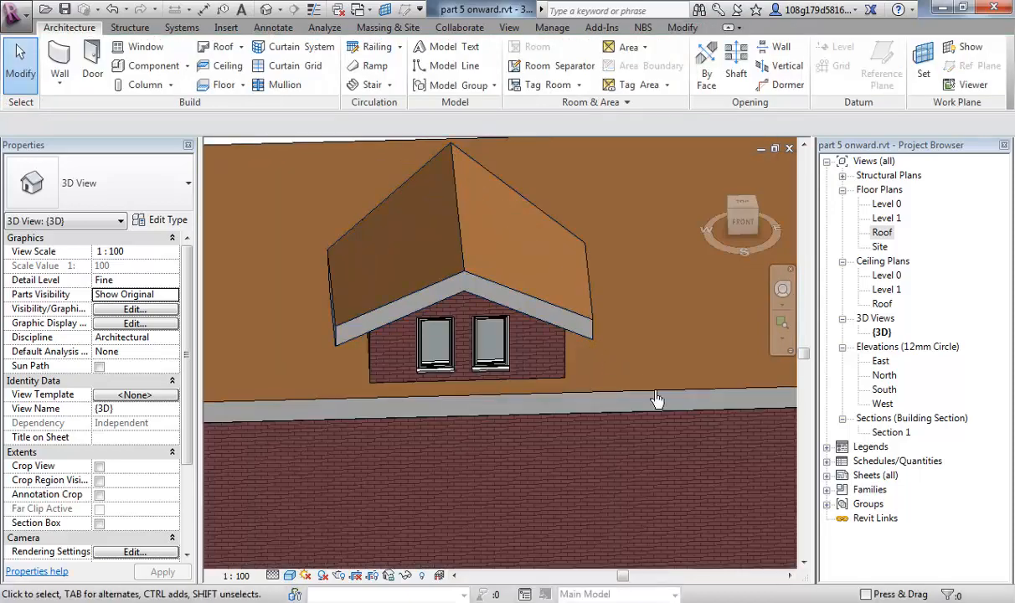
- Hide the dormer roof element in the 3D view to inspect the opening cut in the main roof
{"action": "middle_click_drag", "start_coordinate": [544, 411], "coordinate": [577, 447], "text": "shift"}
{"action": "middle_click_drag", "start_coordinate": [465, 290], "coordinate": [488, 256], "text": "shift"}
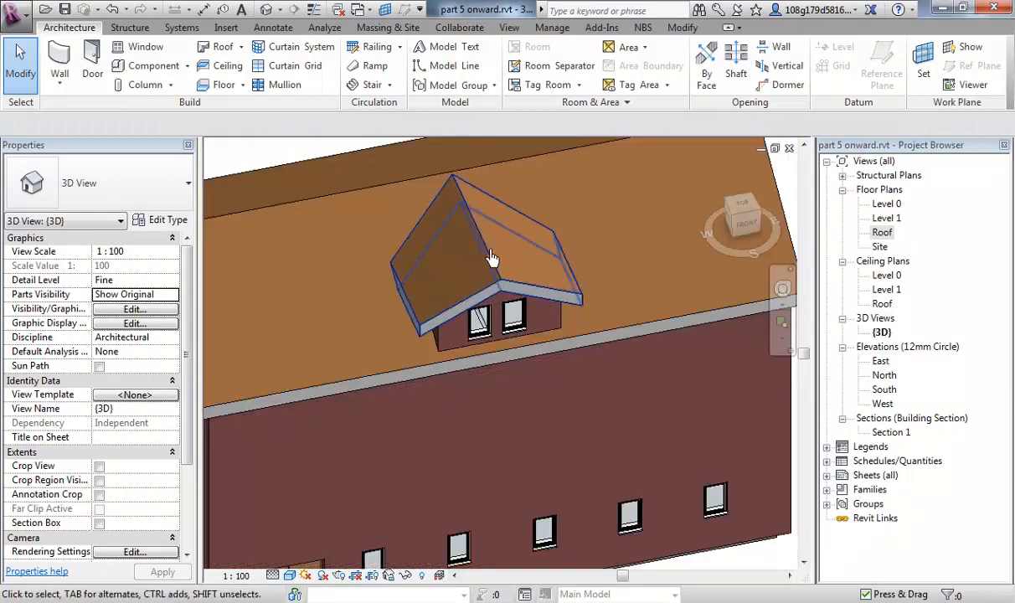
{"action": "right_click", "coordinate": [484, 256]}
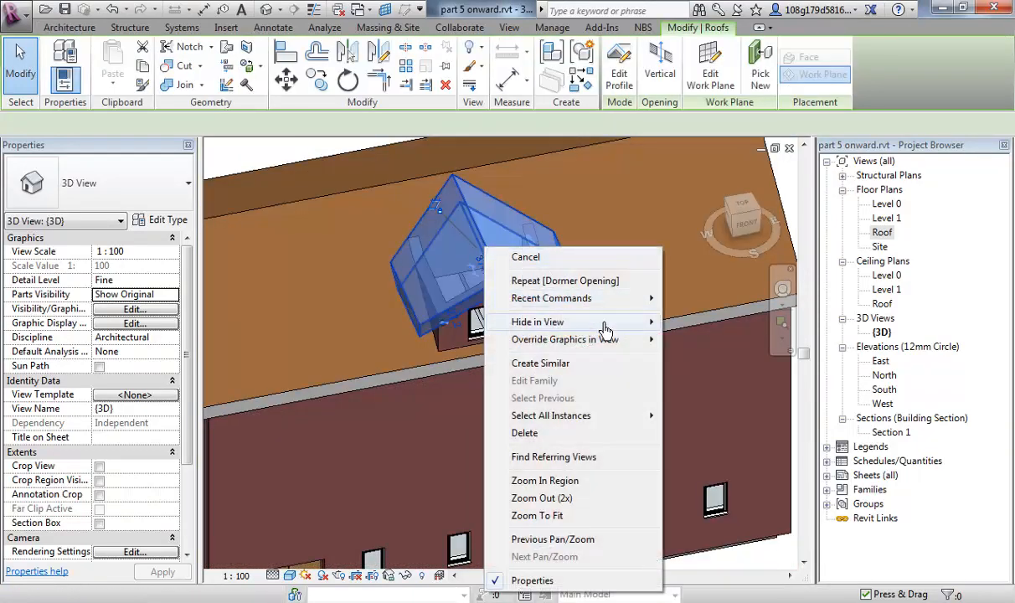
{"action": "mouse_move", "coordinate": [639, 327]}
{"action": "left_click", "coordinate": [700, 322]}
{"action": "middle_click_drag", "start_coordinate": [698, 335], "coordinate": [472, 228], "text": "shift"}
{"action": "scroll", "coordinate": [472, 227], "scroll_direction": "up", "scroll_amount": 3}
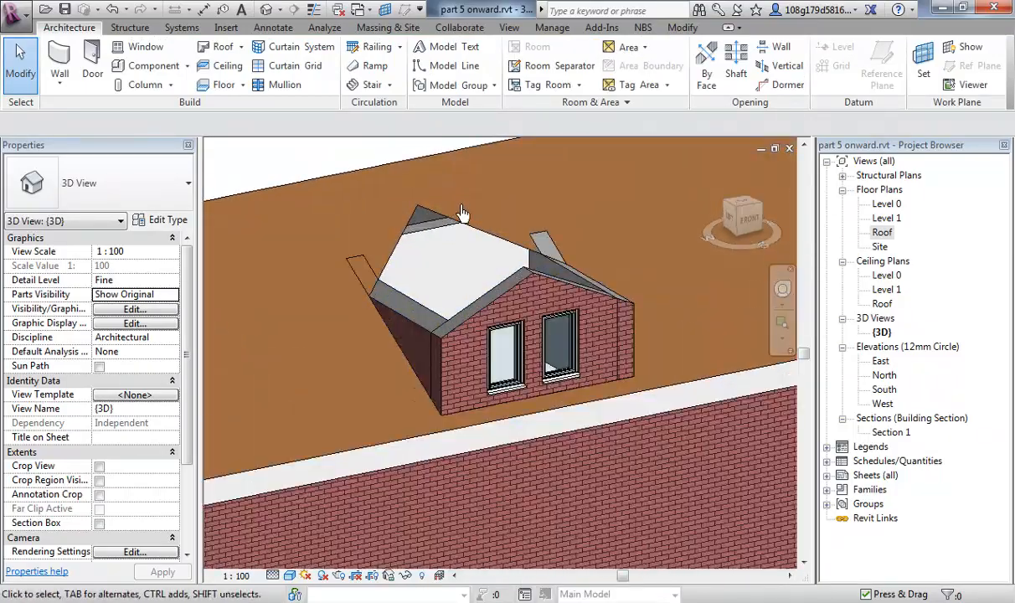
- Reveal the hidden elements, unhide the dormer roof element, and return to the normal 3D display
{"action": "left_click", "coordinate": [422, 579]}
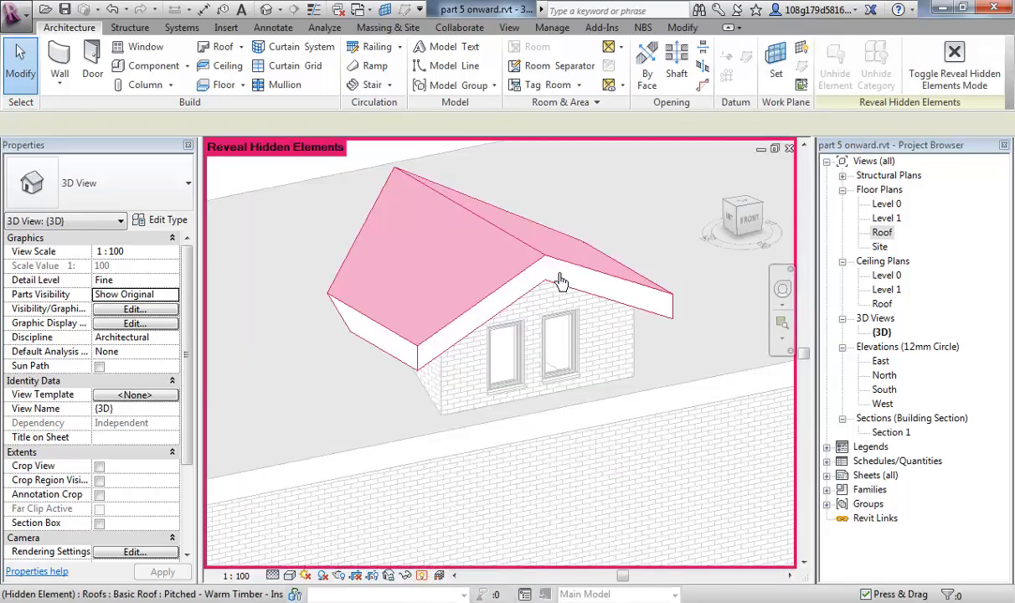
{"action": "left_click", "coordinate": [486, 235]}
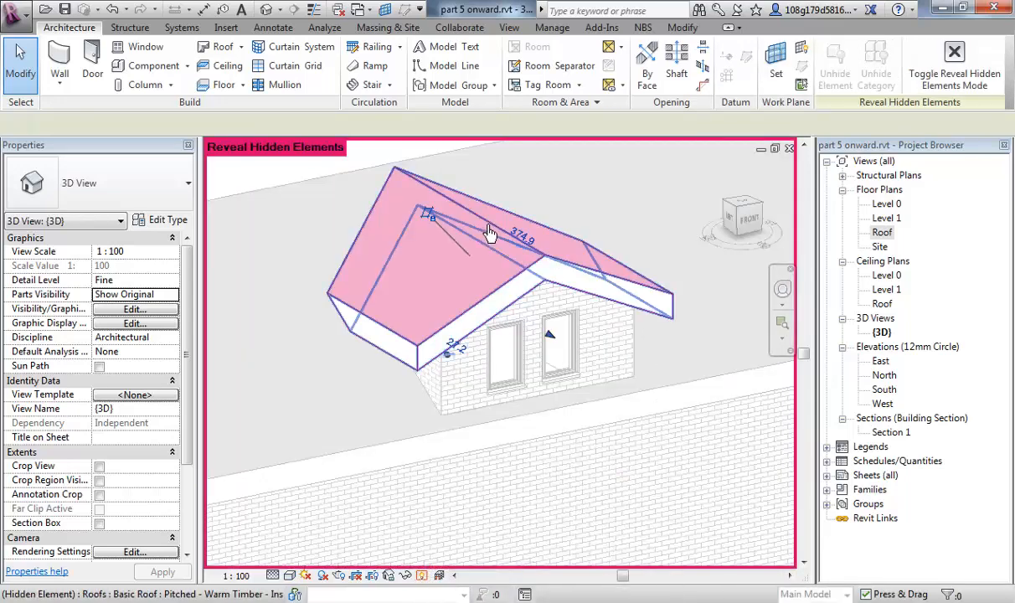
{"action": "right_click", "coordinate": [490, 233]}
{"action": "mouse_move", "coordinate": [587, 323]}
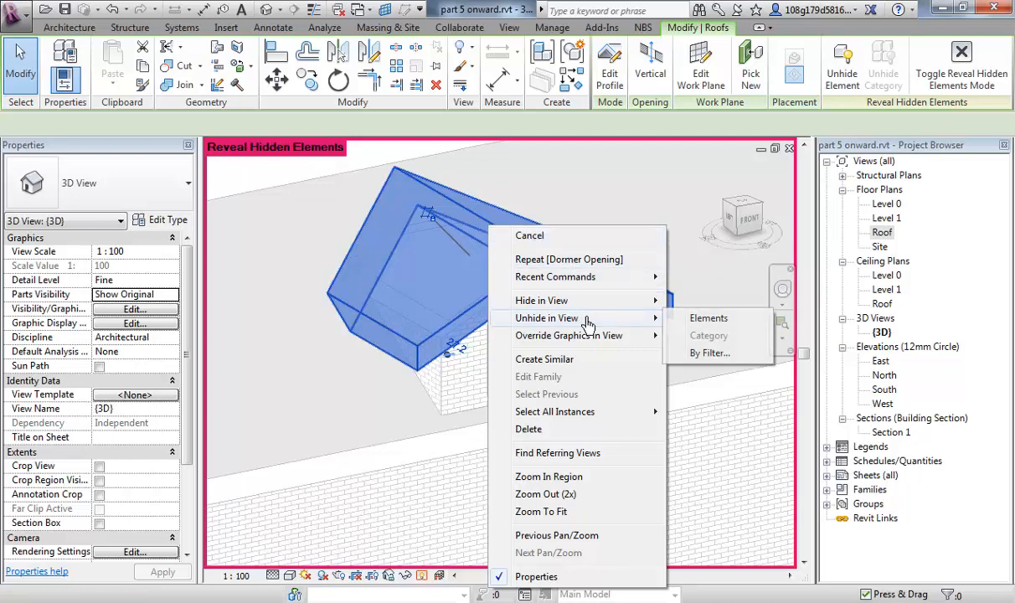
{"action": "left_click", "coordinate": [713, 322]}
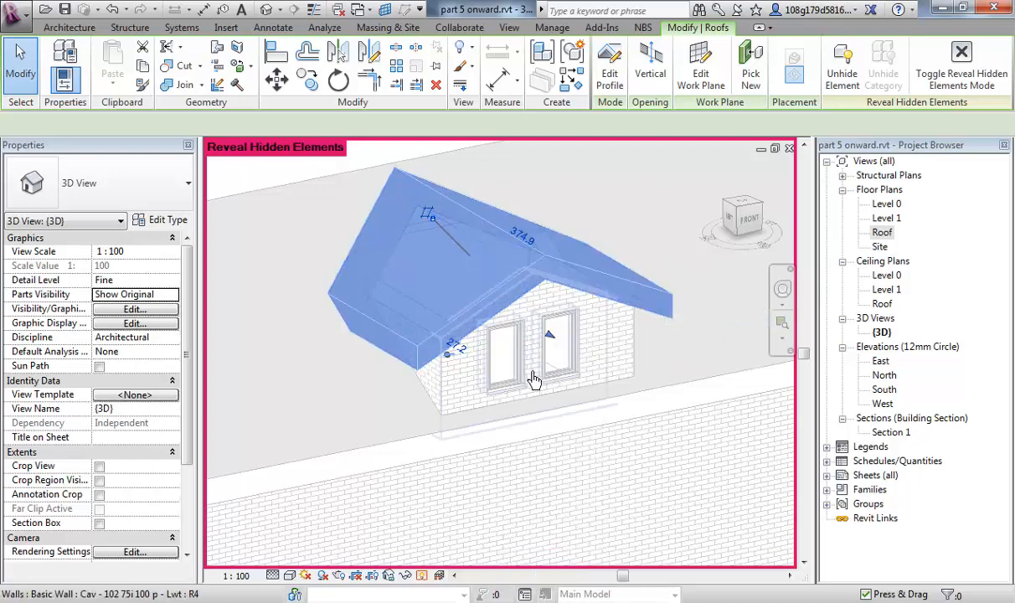
{"action": "left_click", "coordinate": [421, 575]}
{"action": "key", "text": "Escape"}
{"action": "scroll", "coordinate": [536, 503], "scroll_direction": "down", "scroll_amount": 3}
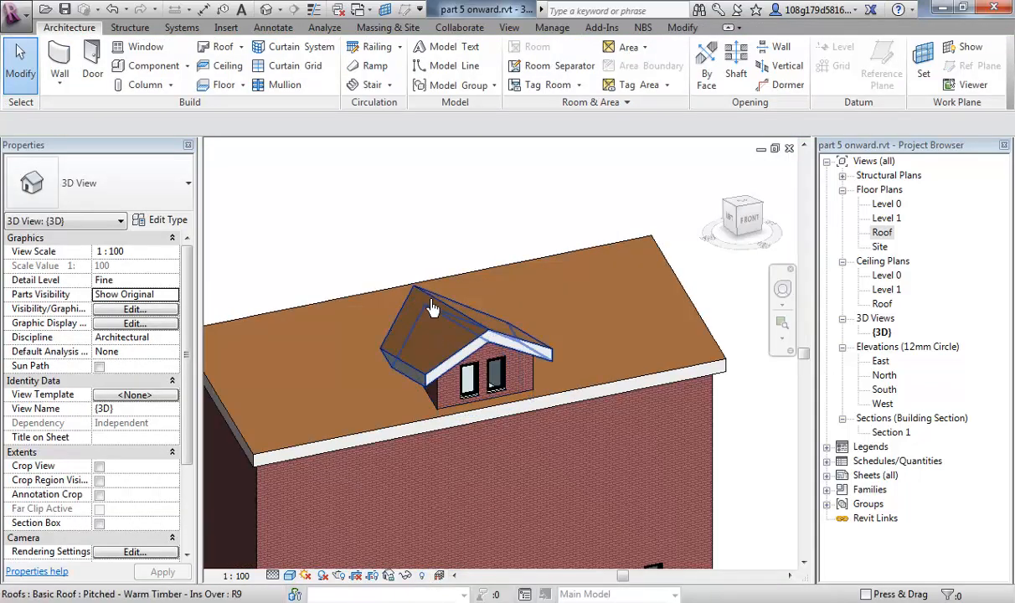
{"action": "middle_click_drag", "start_coordinate": [402, 303], "coordinate": [464, 203]}
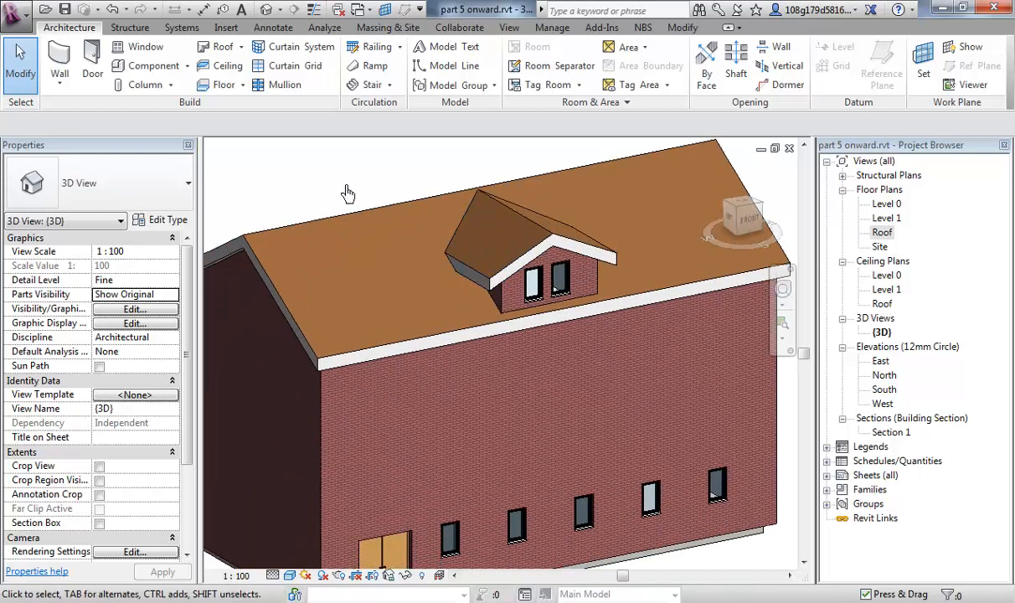
{"action": "mouse_move", "coordinate": [347, 187]}
{"action": "middle_mouse_down", "text": "shift"}
{"action": "mouse_move", "coordinate": [372, 210]}
{"action": "mouse_move", "coordinate": [366, 180]}
{"action": "mouse_move", "coordinate": [348, 184]}
{"action": "mouse_move", "coordinate": [347, 172]}
{"action": "middle_mouse_up", "text": "shift"}
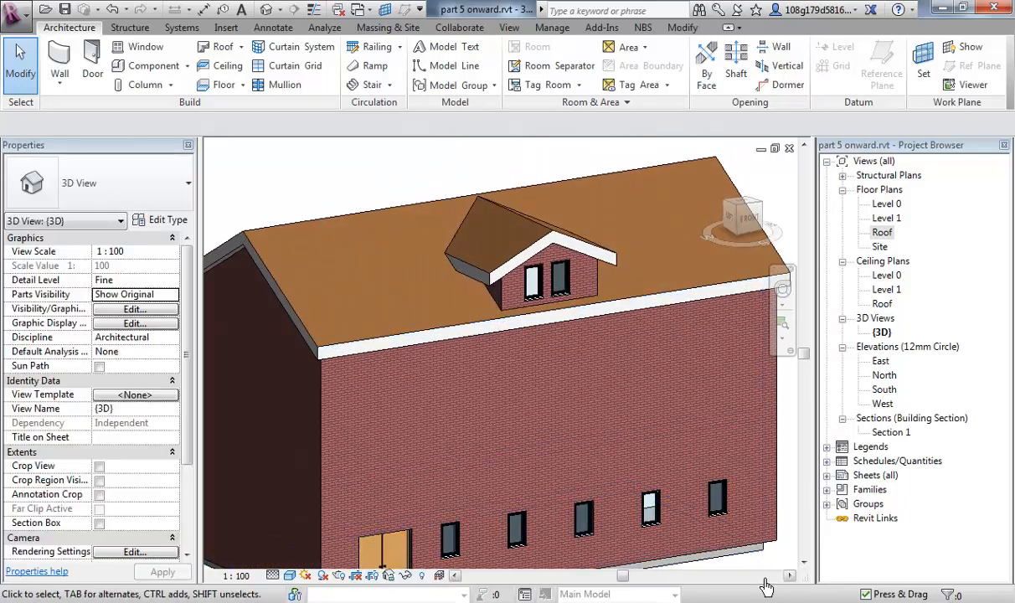